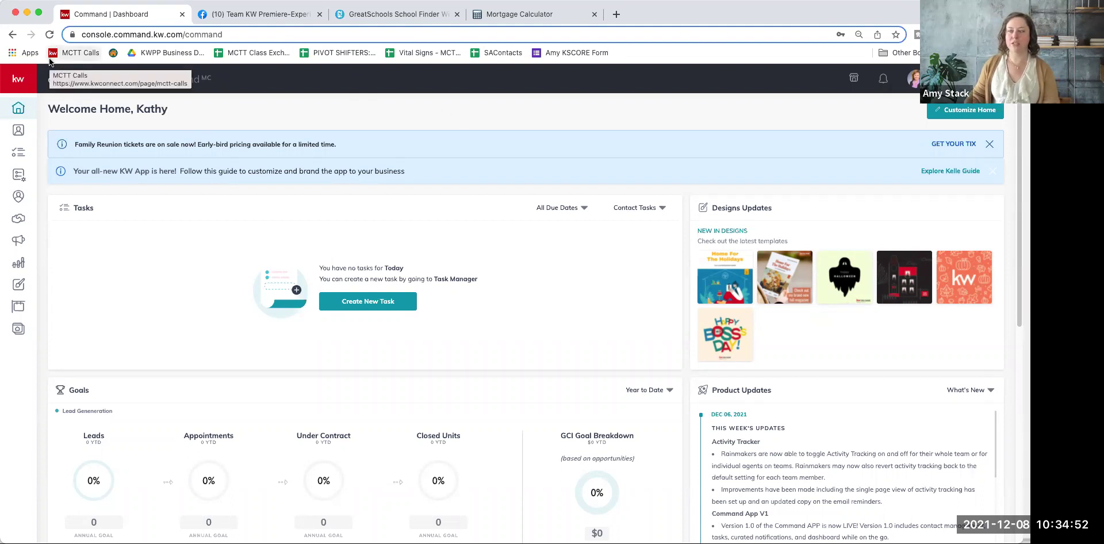
# Step: Open the agent's live public website in a new tab from the Agent Site Pages list
pyautogui.click(21, 332)
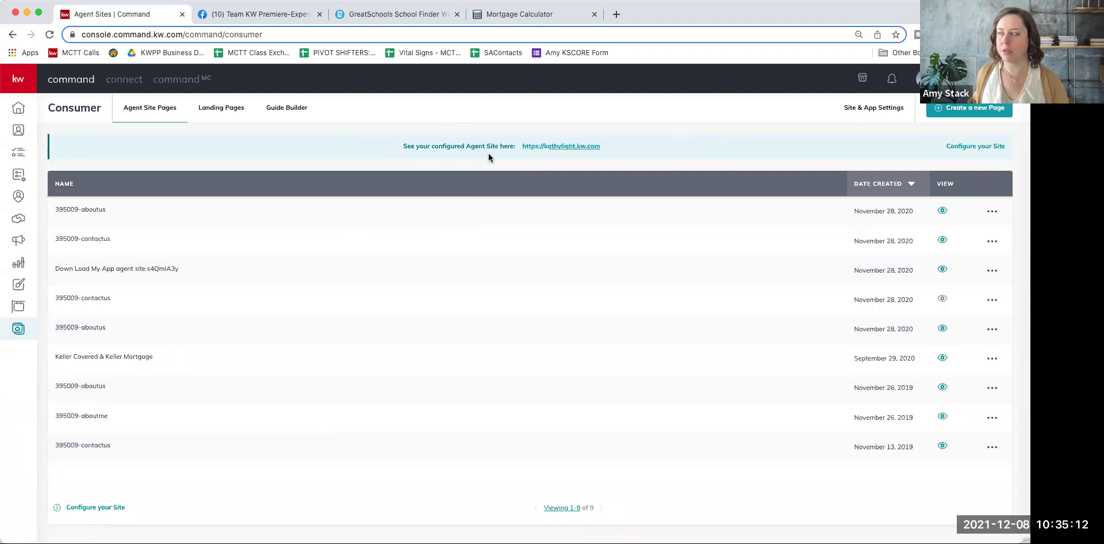
pyautogui.click(564, 149)
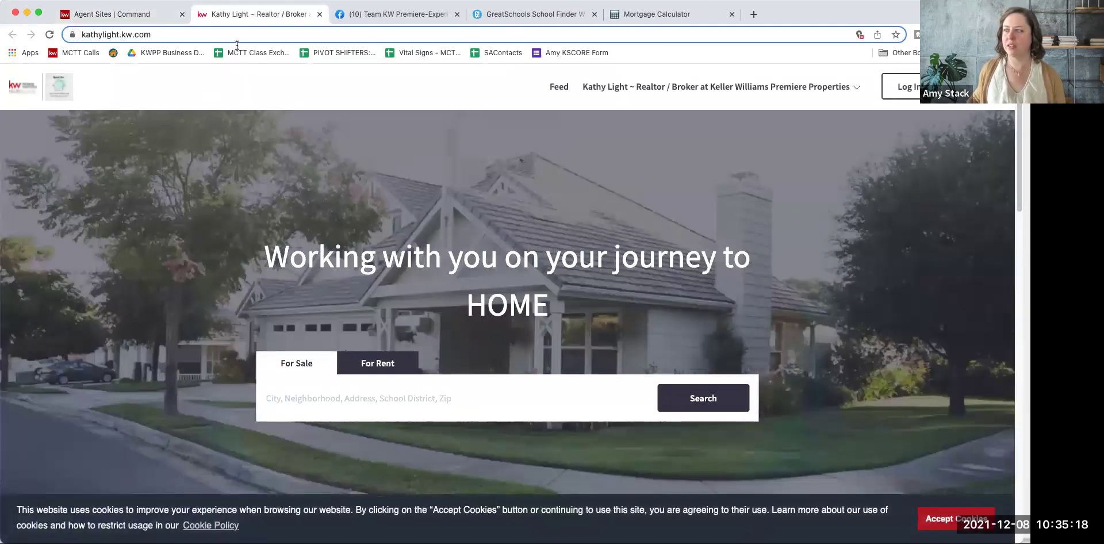
# Step: Browse the Keller Covered & Keller Mortgage page on kathylight.kw.com, then return to the Agent Site Pages list
pyautogui.click(831, 86)
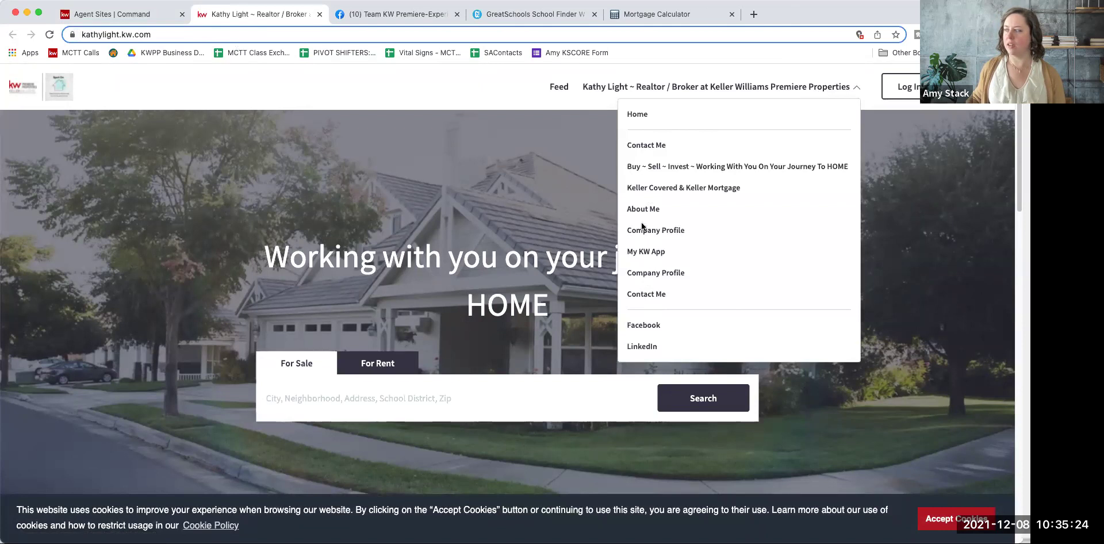
pyautogui.click(661, 183)
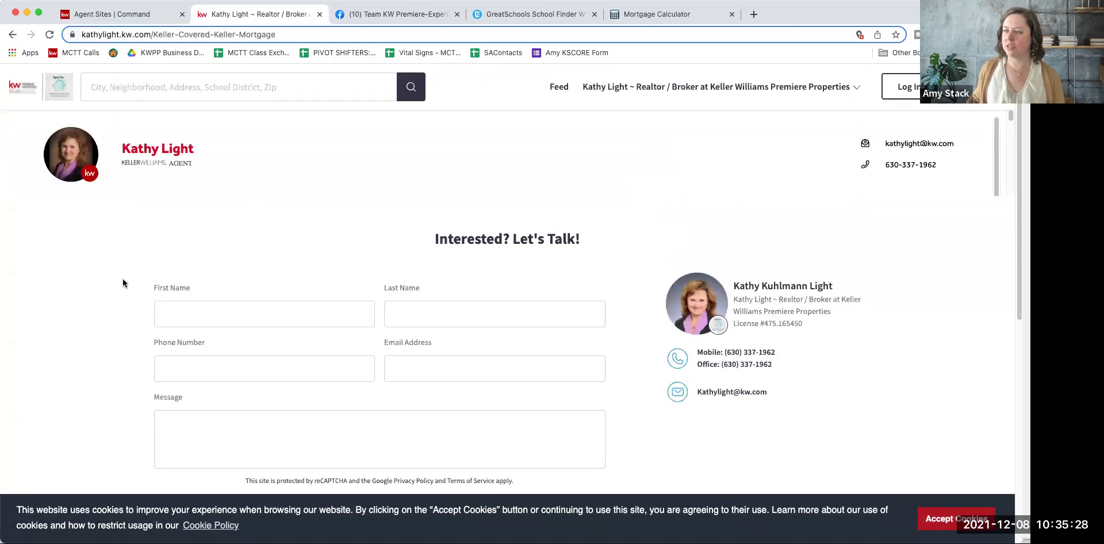
pyautogui.scroll(-3, 141, 282)
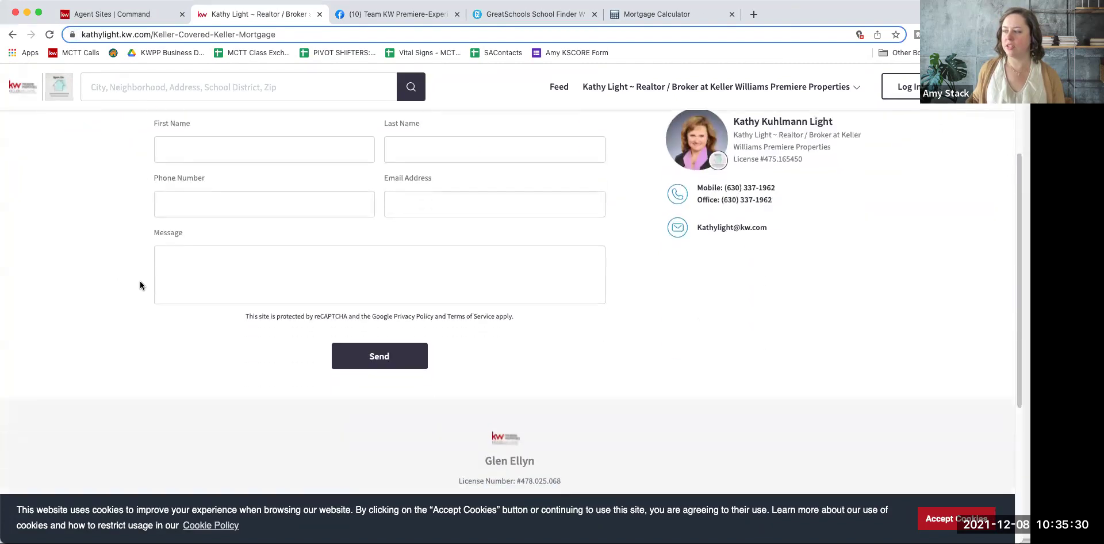
pyautogui.scroll(3, 141, 282)
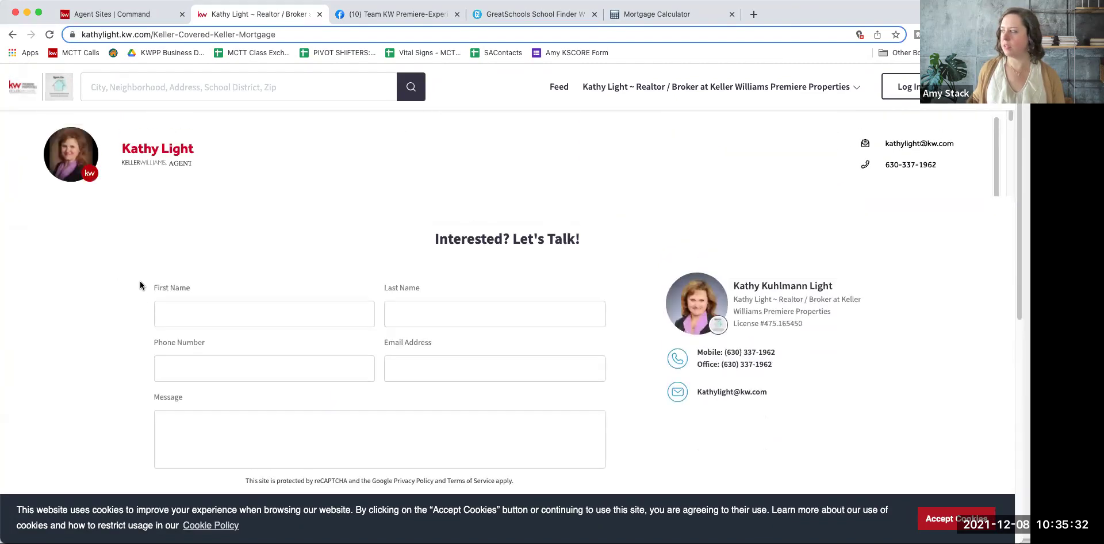
pyautogui.scroll(-5, 140, 285)
pyautogui.scroll(5, 140, 285)
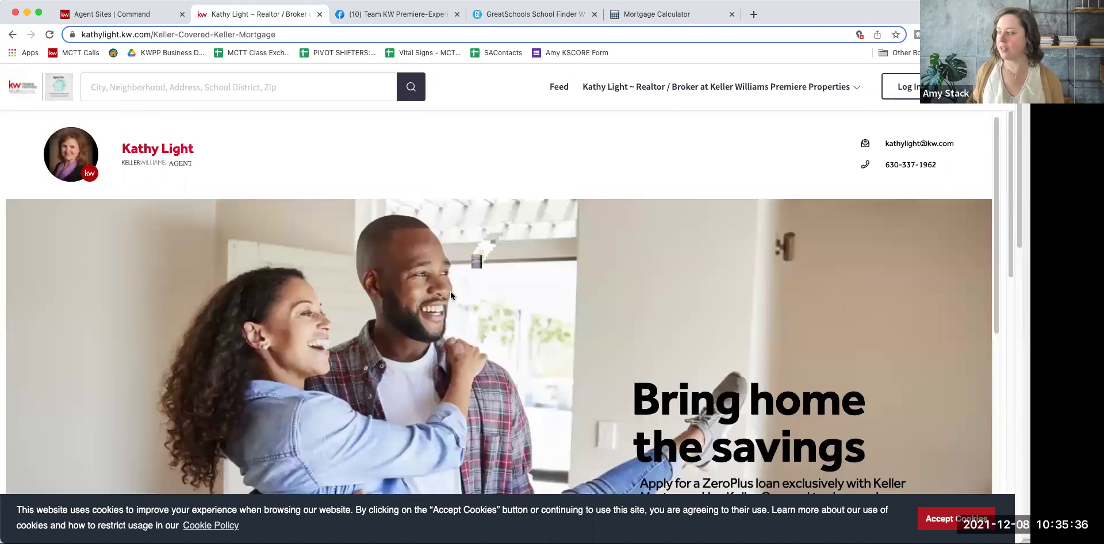
pyautogui.scroll(-20, 440, 315)
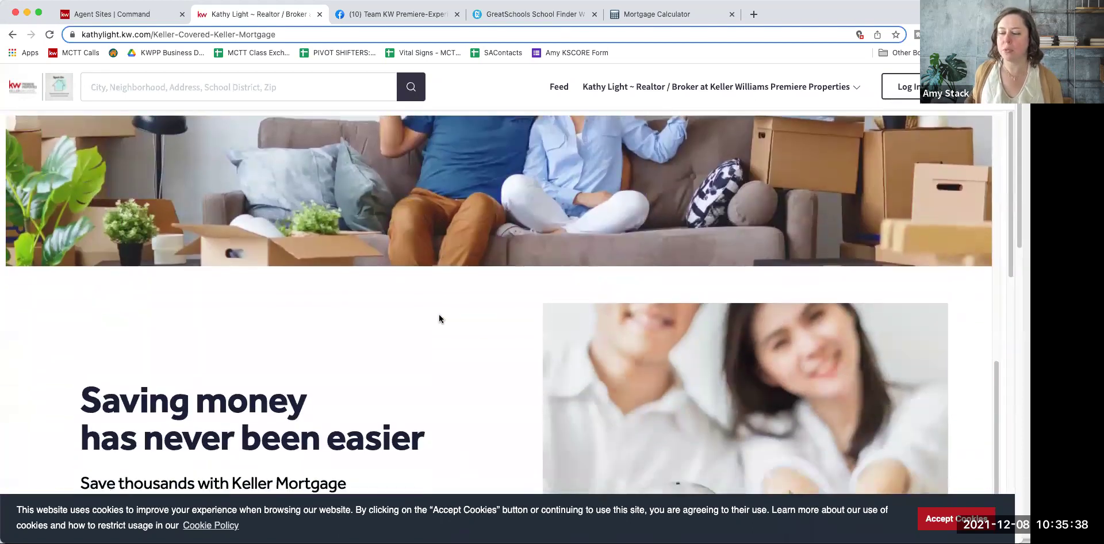
pyautogui.scroll(-15, 440, 315)
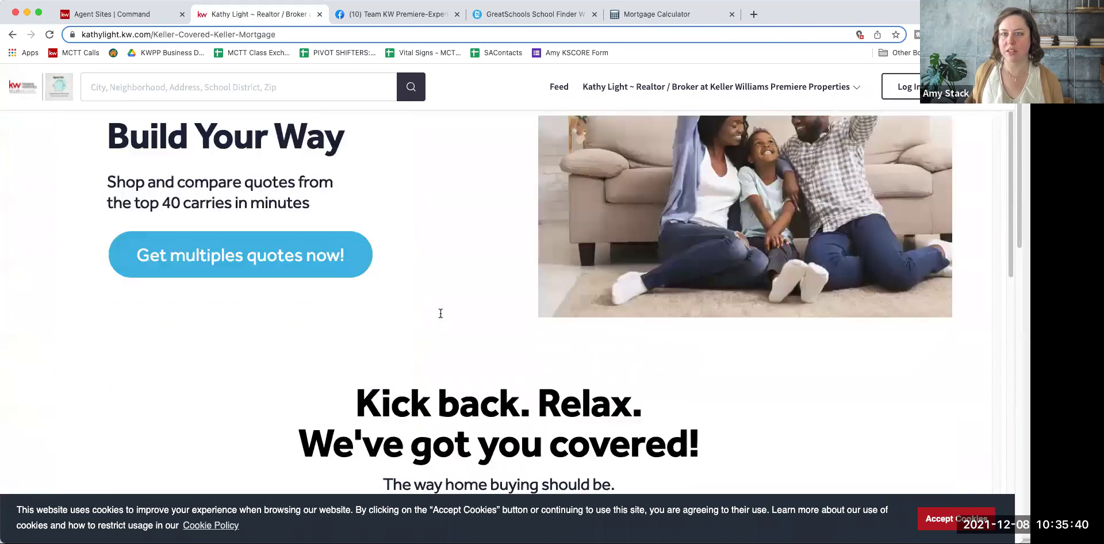
pyautogui.scroll(-4, 441, 313)
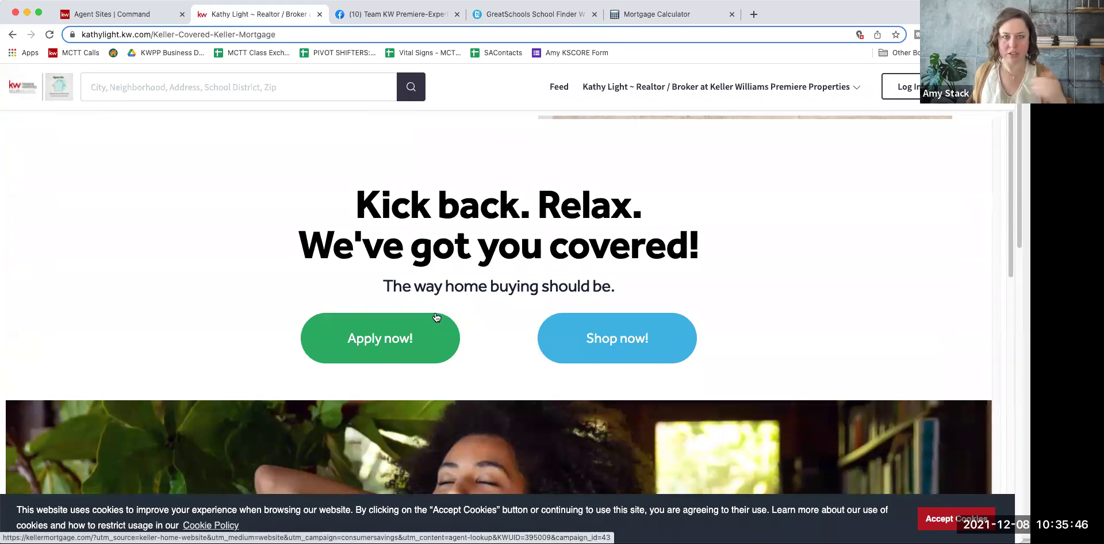
pyautogui.scroll(-12, 599, 320)
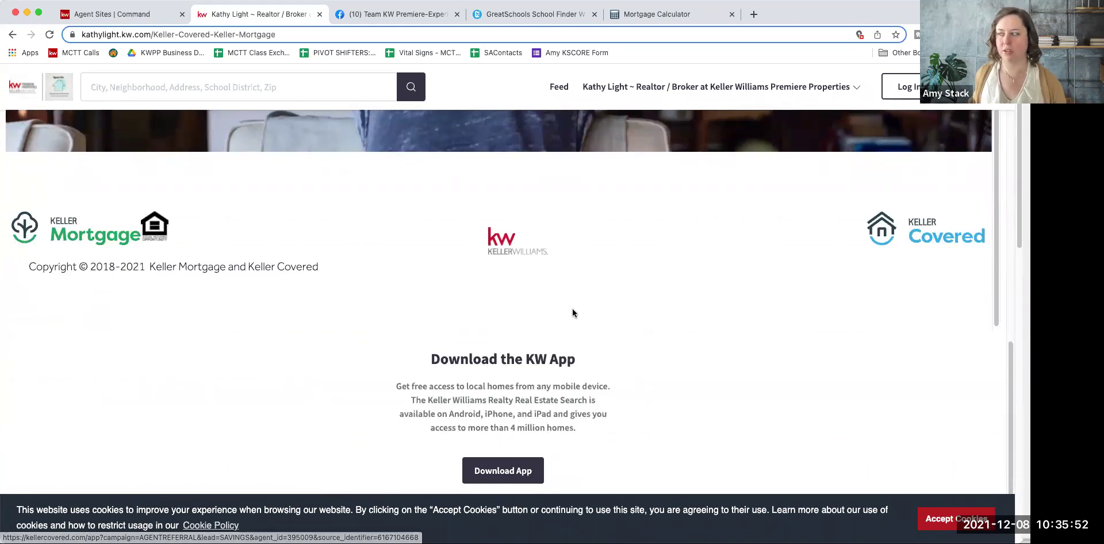
pyautogui.scroll(-2, 571, 312)
pyautogui.scroll(10, 572, 313)
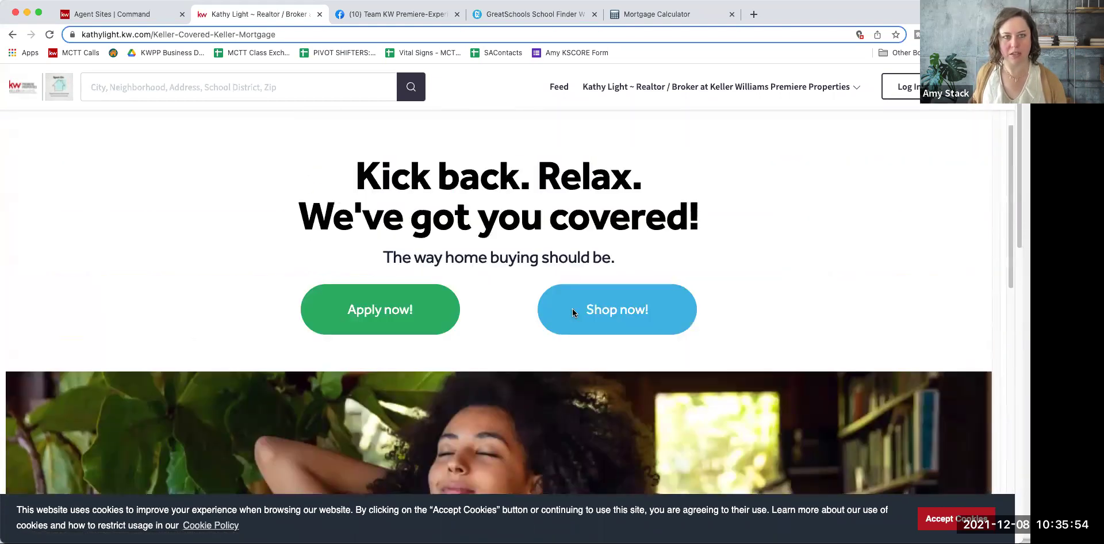
pyautogui.scroll(-10, 502, 316)
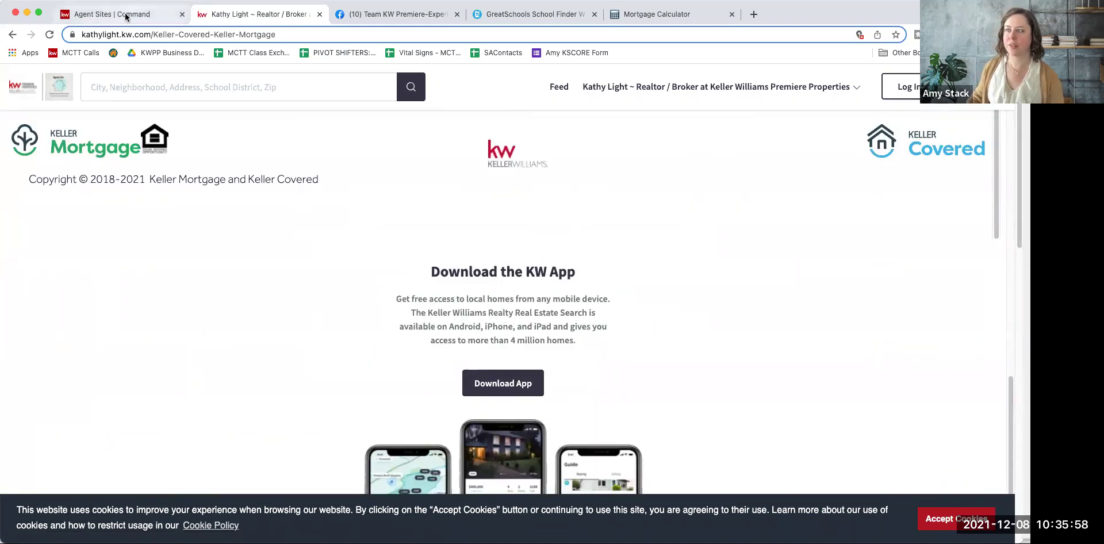
pyautogui.click(749, 87)
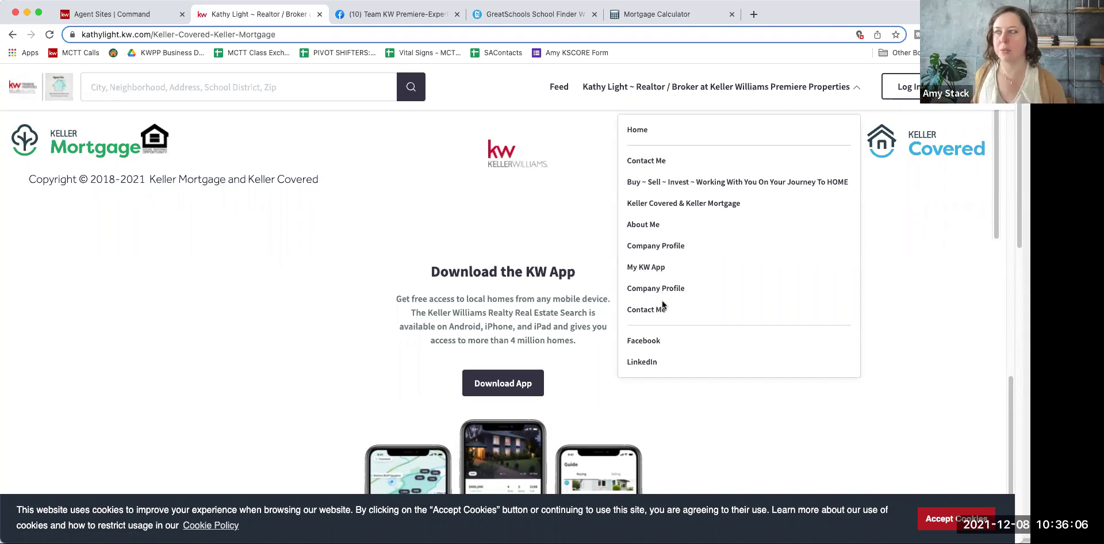
pyautogui.click(132, 13)
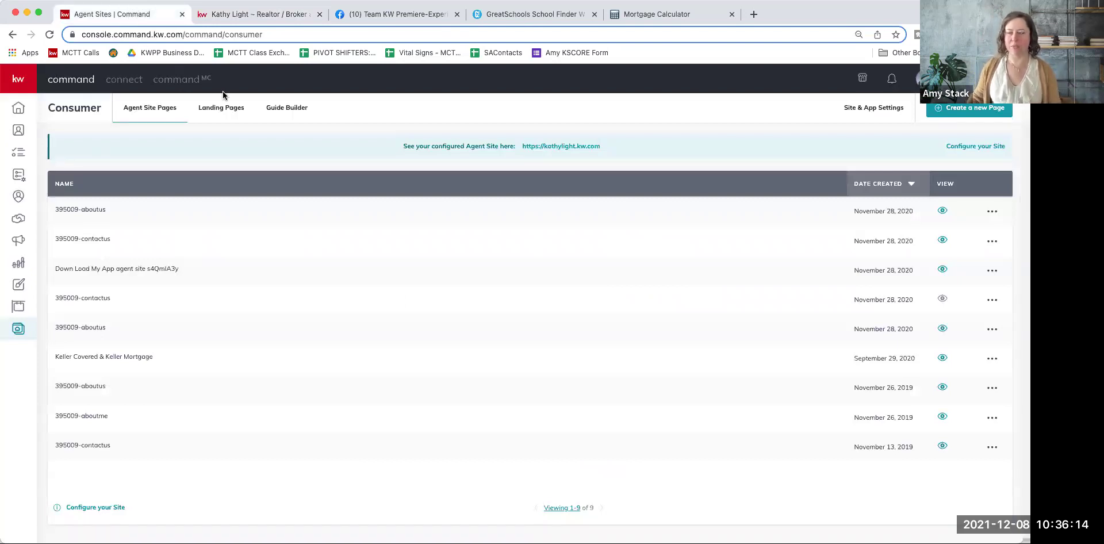
# Step: Create a new page on the agent site and make its title editable for renaming
pyautogui.click(276, 15)
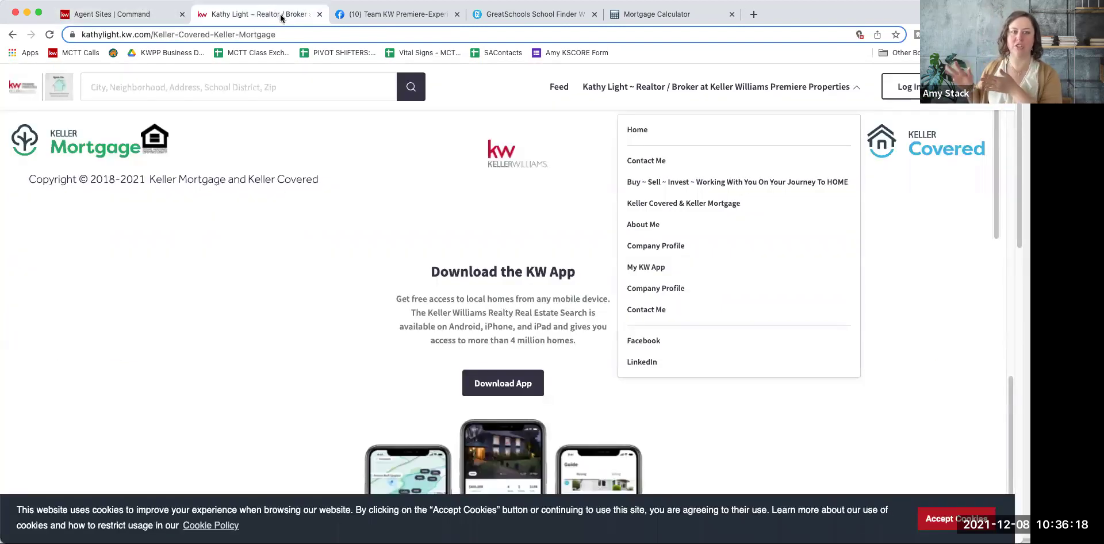
pyautogui.click(131, 19)
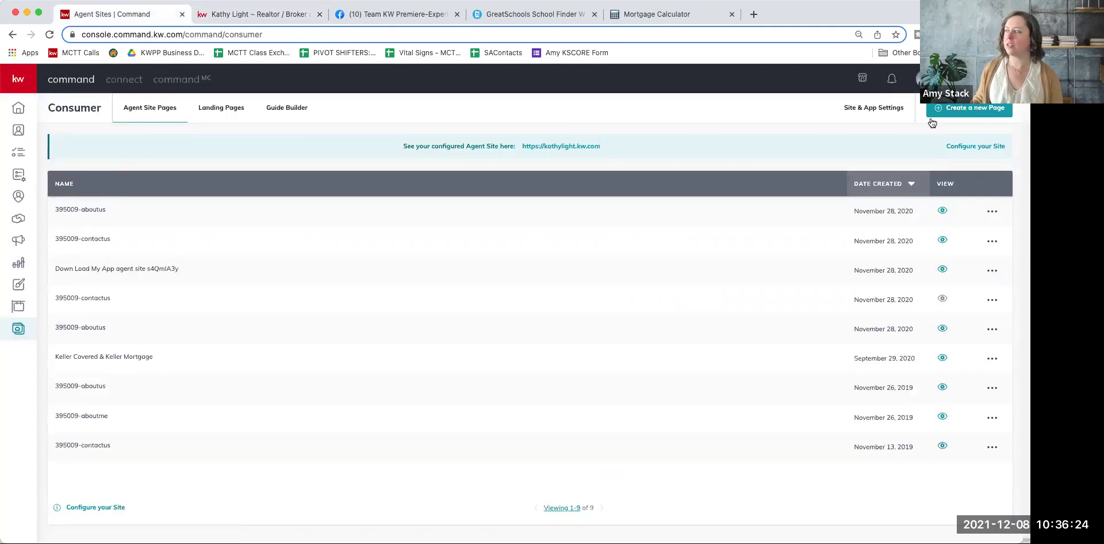
pyautogui.click(949, 112)
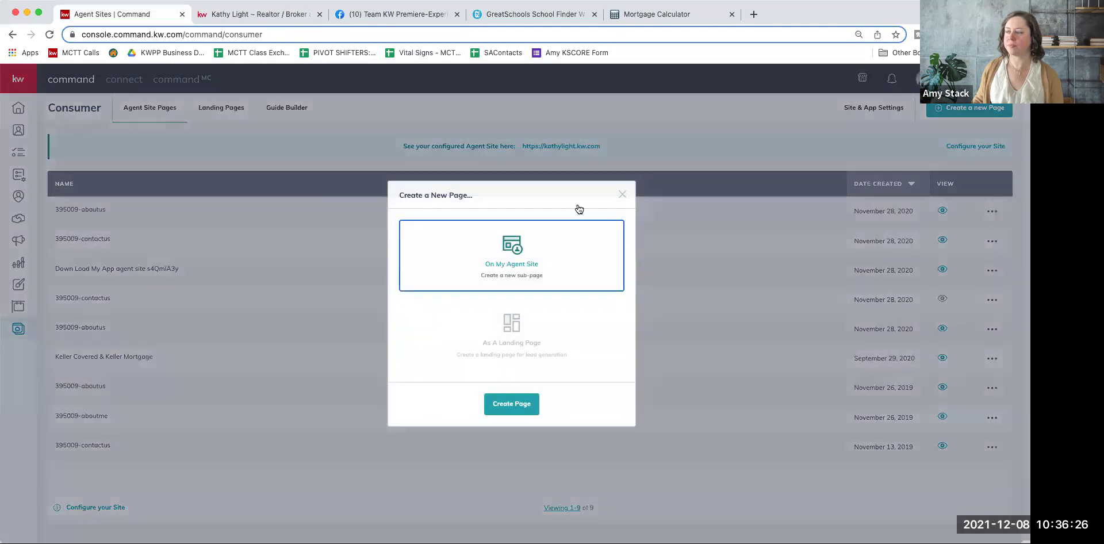
pyautogui.click(528, 412)
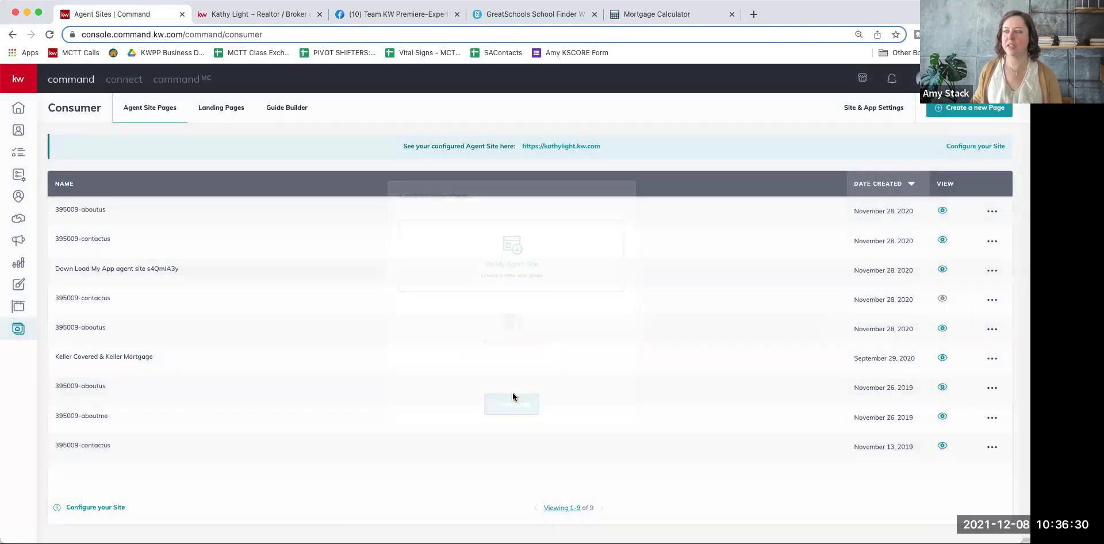
pyautogui.click(97, 79)
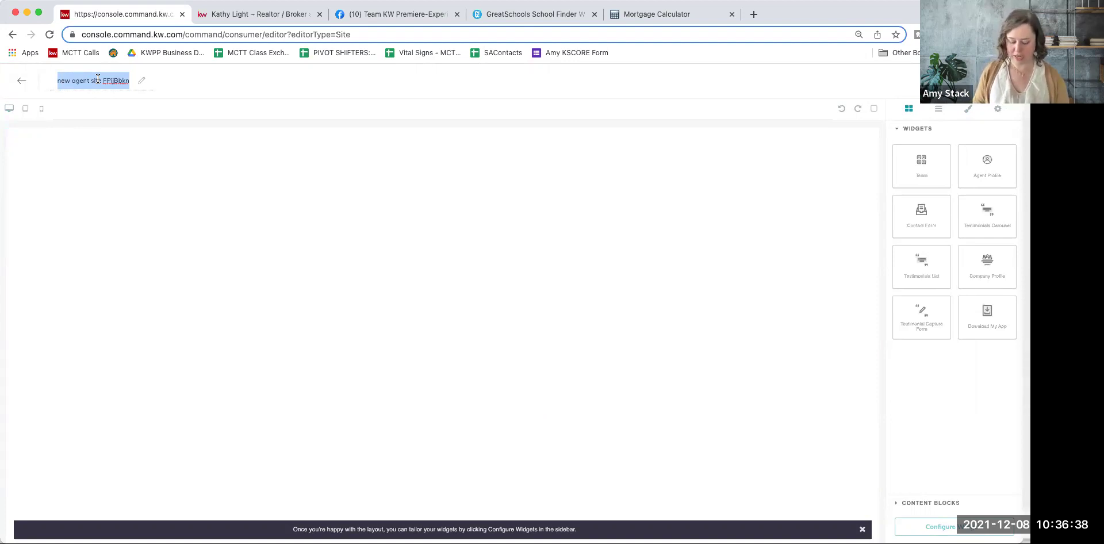
# Step: Name the new page 'school', fixing the 'scholl' typo
pyautogui.write('scholl')
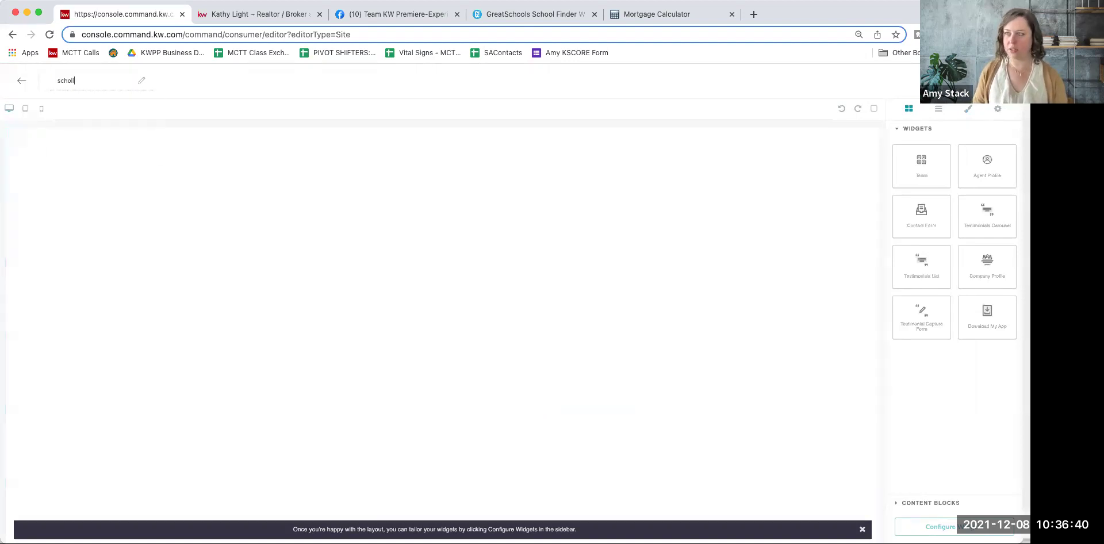
pyautogui.press('BackSpace')
pyautogui.press('BackSpace')
pyautogui.write('ol')
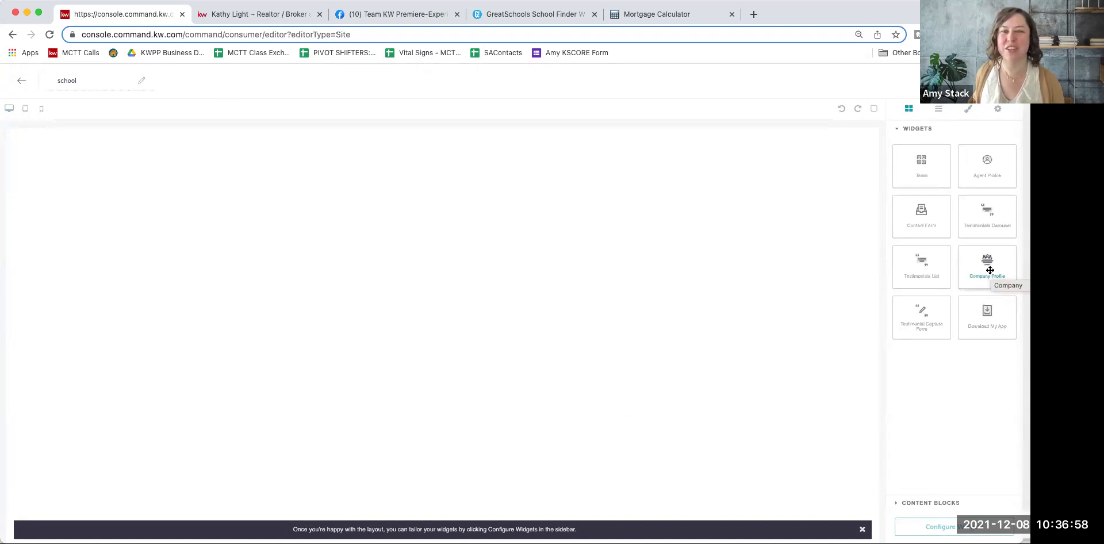
# Step: Add the Company Profile widget with the About Royal Realtors layout to the blank page
pyautogui.moveTo(991, 269); pyautogui.dragTo(602, 251)
pyautogui.moveTo(510, 235); pyautogui.dragTo(510, 236)
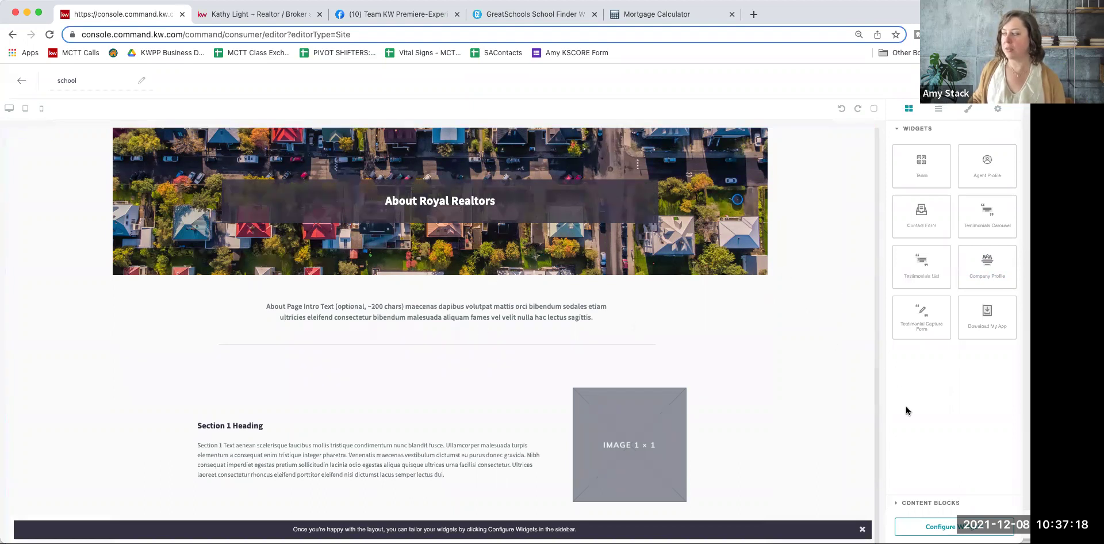
pyautogui.click(976, 529)
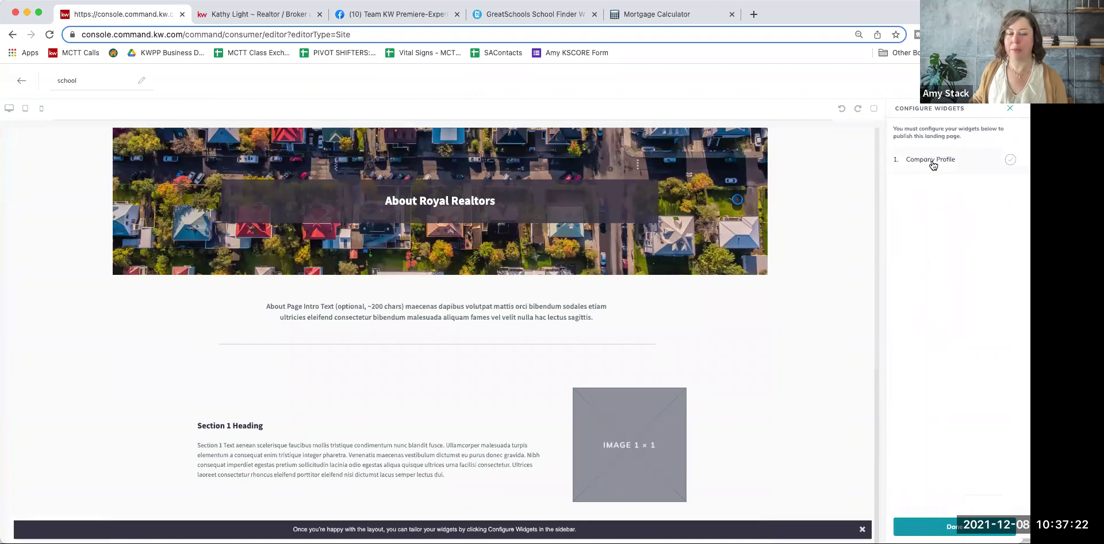
# Step: Enter 'School Seach' as the Company Profile headline and delete the placeholder intro text
pyautogui.click(931, 161)
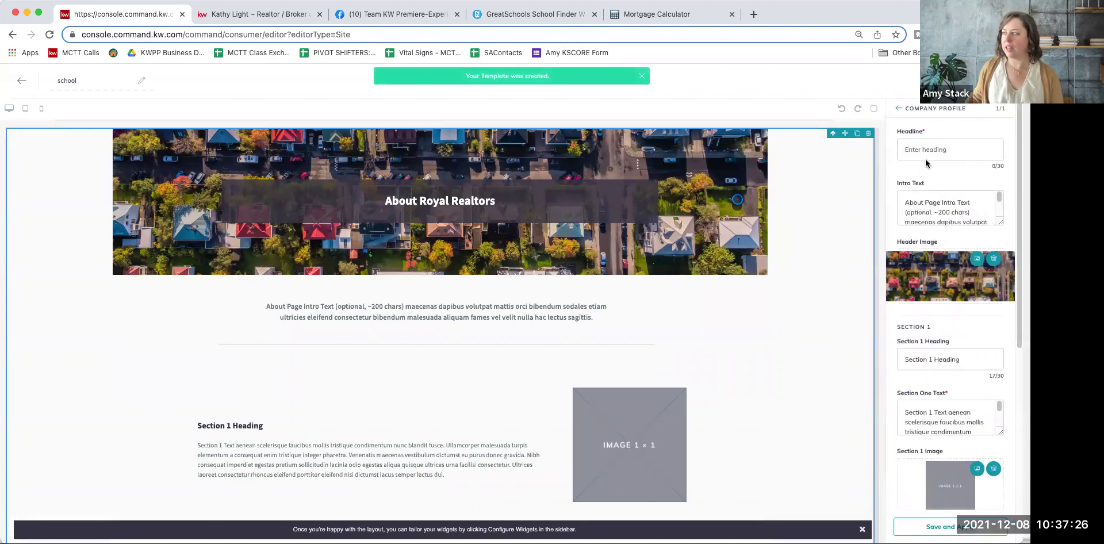
pyautogui.click(931, 145)
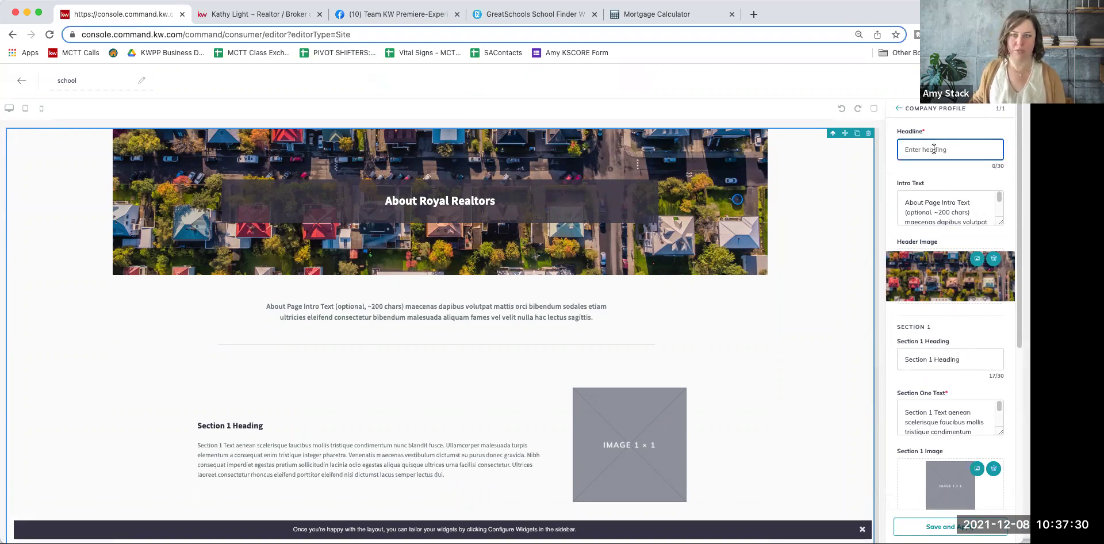
pyautogui.write('School Seach')
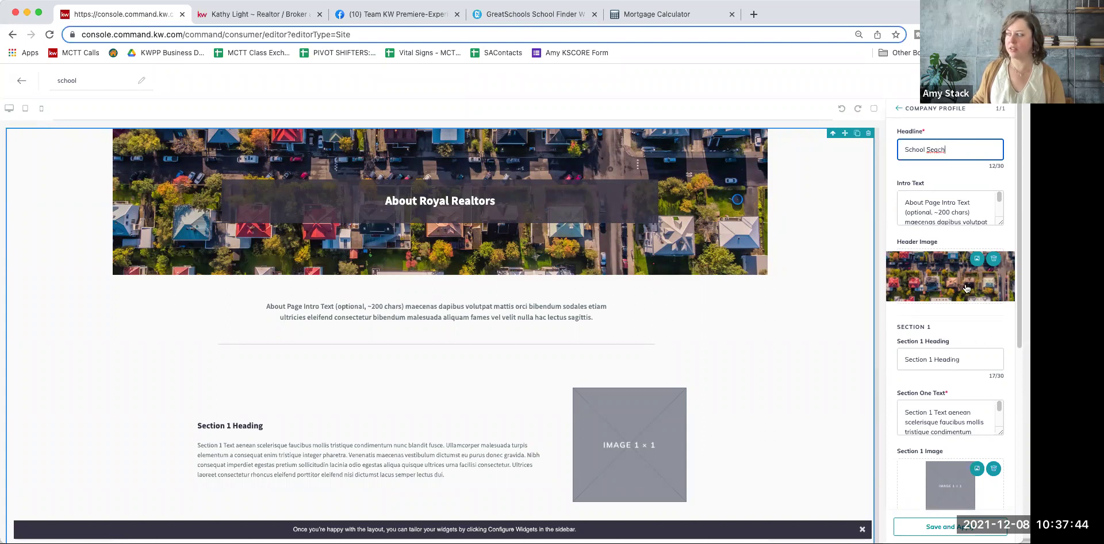
pyautogui.tripleClick(925, 215)
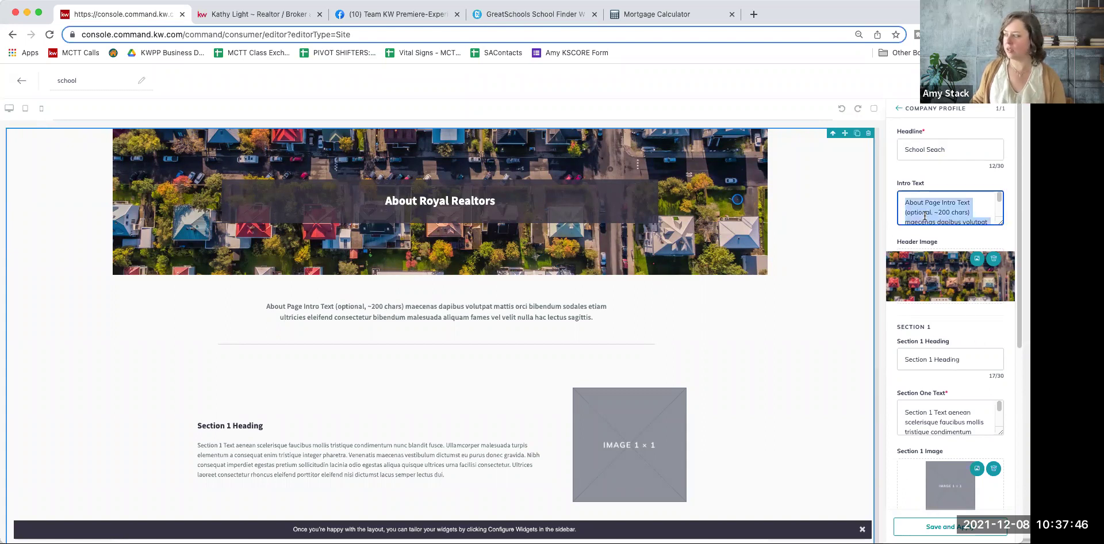
pyautogui.press('BackSpace')
pyautogui.scroll(-3, 925, 215)
# Step: Clear the Section 1 heading, body text and image
pyautogui.click(924, 197)
pyautogui.tripleClick(923, 196)
pyautogui.press('BackSpace')
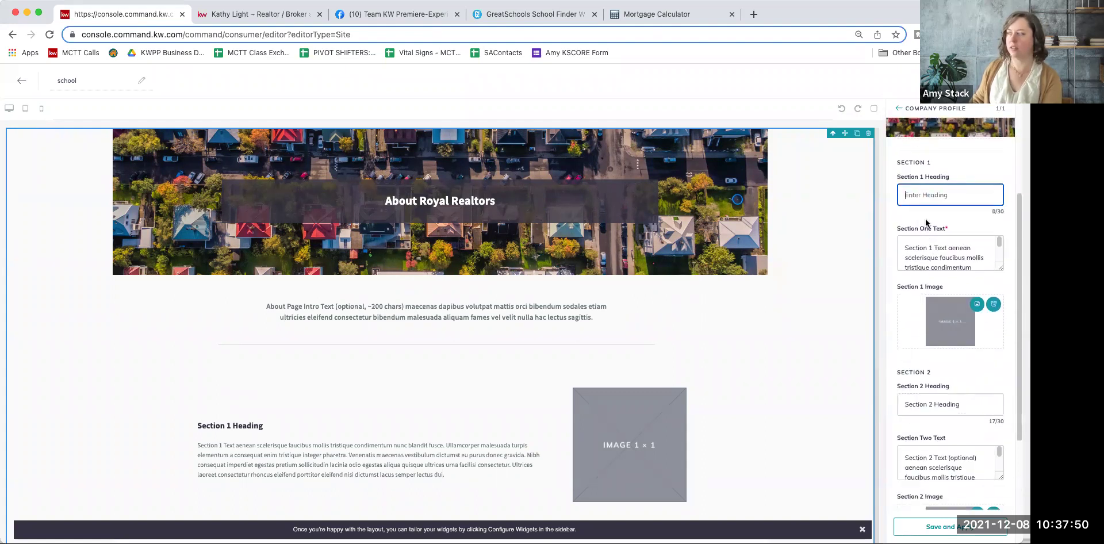
pyautogui.tripleClick(929, 249)
pyautogui.press('BackSpace')
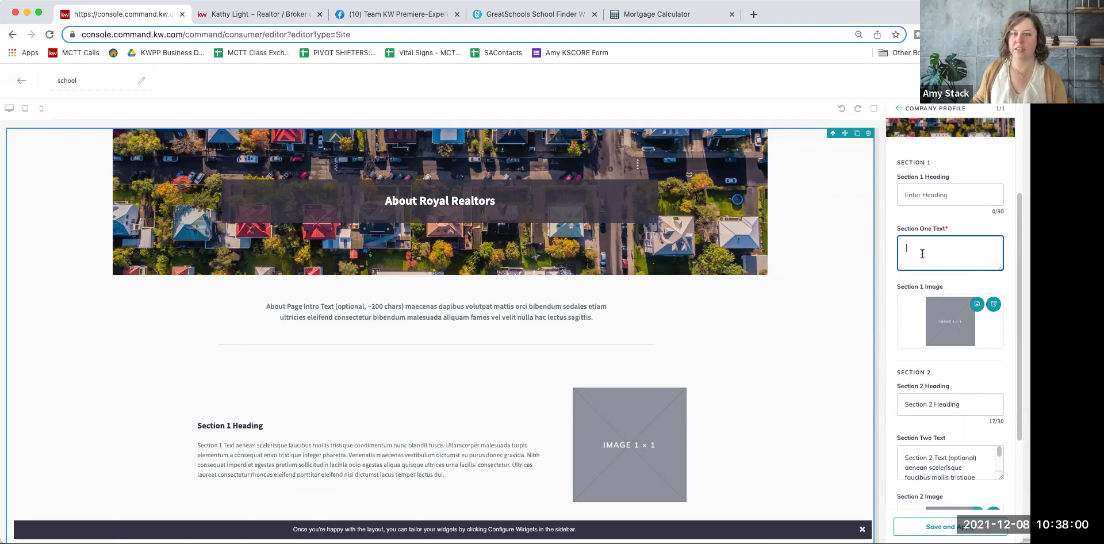
pyautogui.click(994, 305)
# Step: Clear the Section 2 heading, body text and image
pyautogui.scroll(-3, 985, 335)
pyautogui.tripleClick(975, 327)
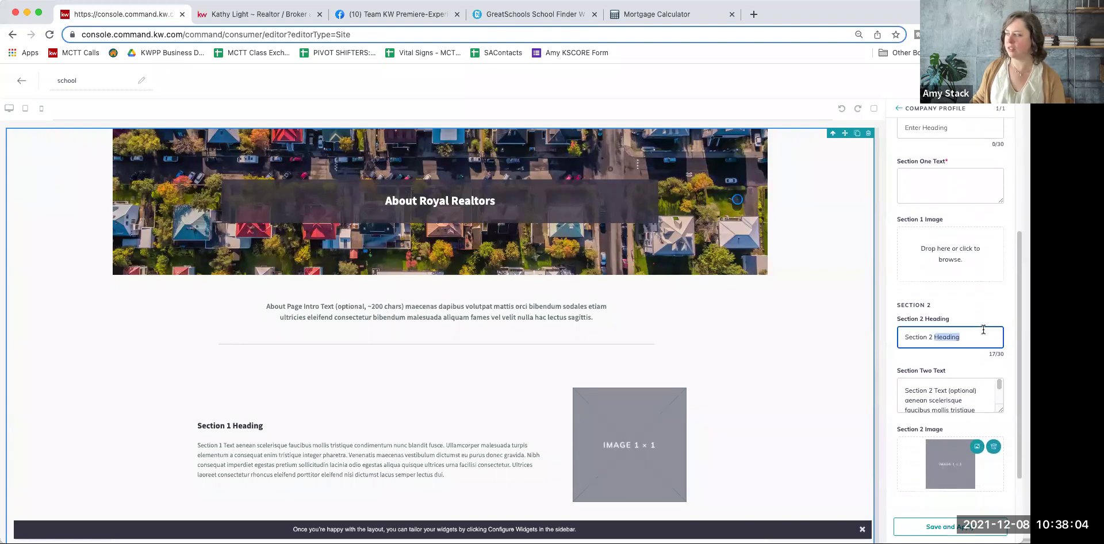
pyautogui.press('BackSpace')
pyautogui.click(966, 374)
pyautogui.tripleClick(967, 374)
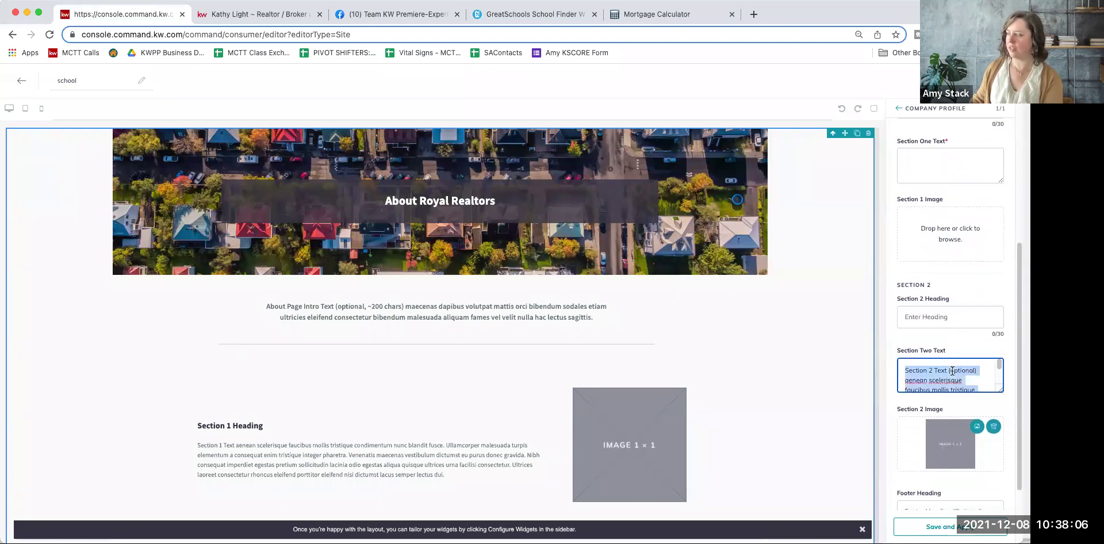
pyautogui.press('BackSpace')
pyautogui.scroll(-3, 951, 351)
pyautogui.click(993, 352)
# Step: Delete the footer heading and footer body text, then review the emptied form
pyautogui.scroll(-1, 978, 396)
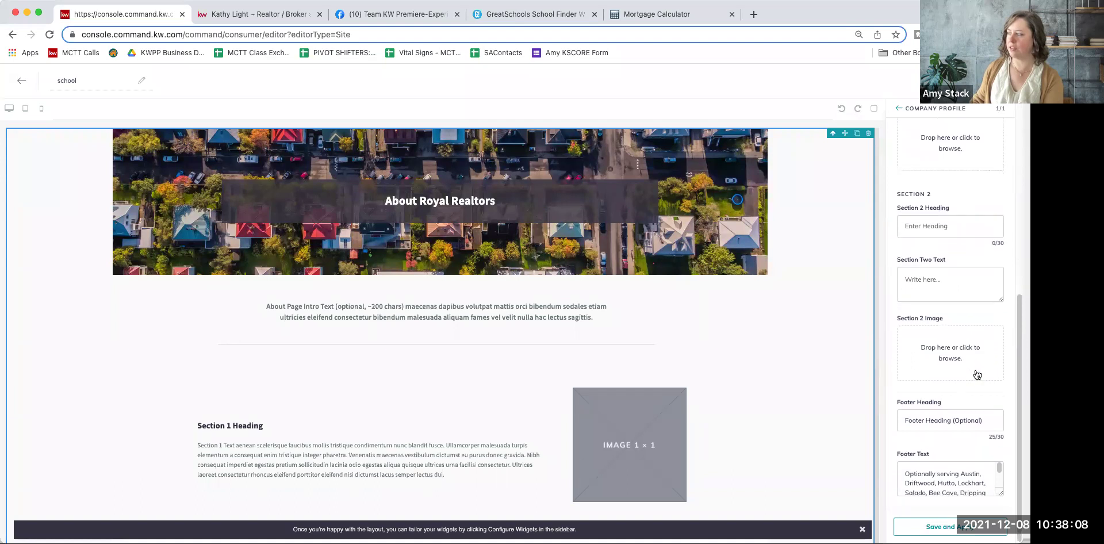
pyautogui.tripleClick(956, 421)
pyautogui.press('BackSpace')
pyautogui.tripleClick(941, 470)
pyautogui.press('BackSpace')
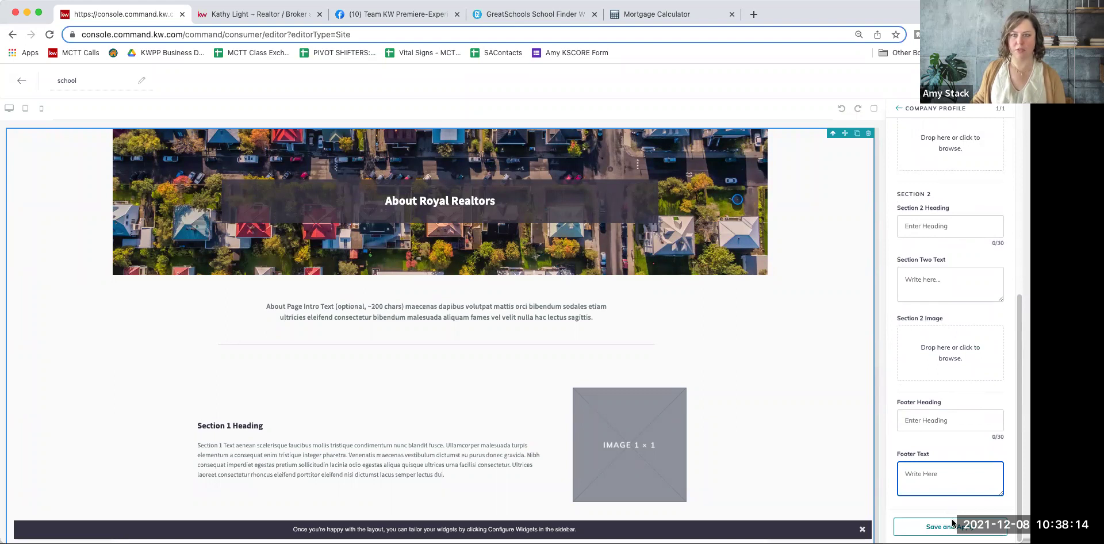
pyautogui.scroll(5, 952, 348)
pyautogui.scroll(3, 952, 349)
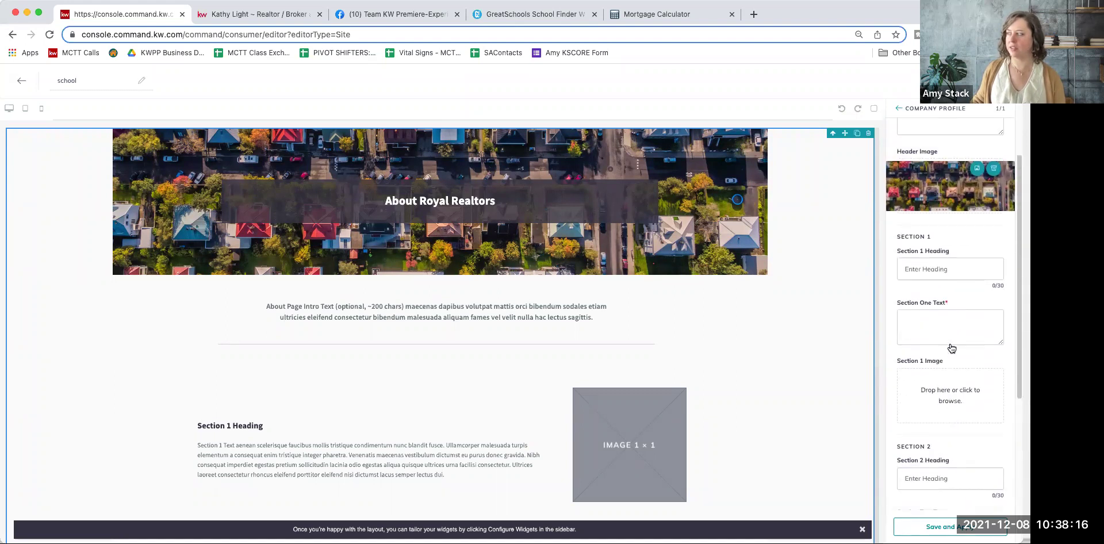
pyautogui.scroll(-6, 952, 348)
pyautogui.scroll(3, 951, 349)
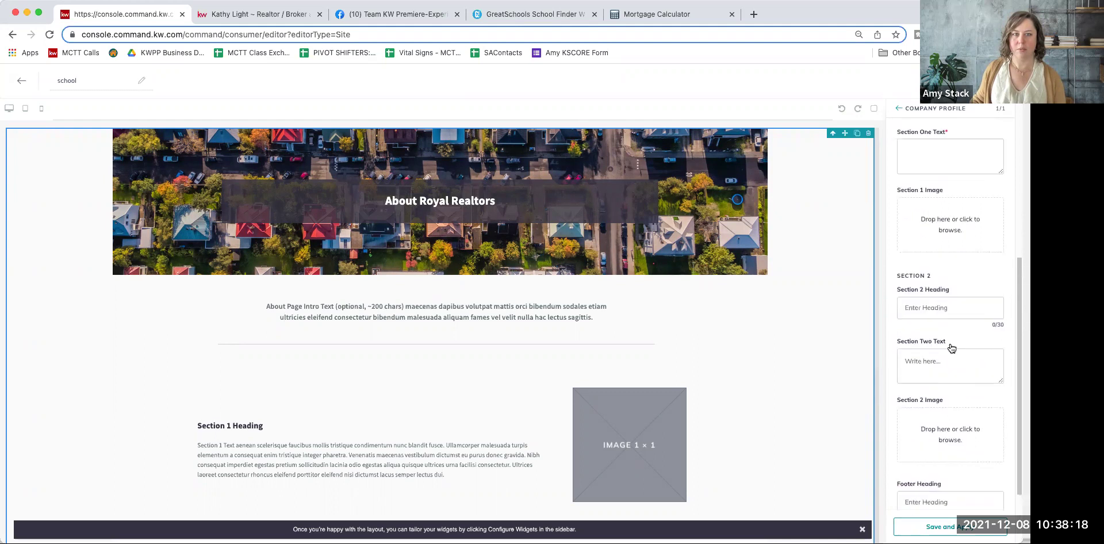
pyautogui.scroll(-3, 951, 345)
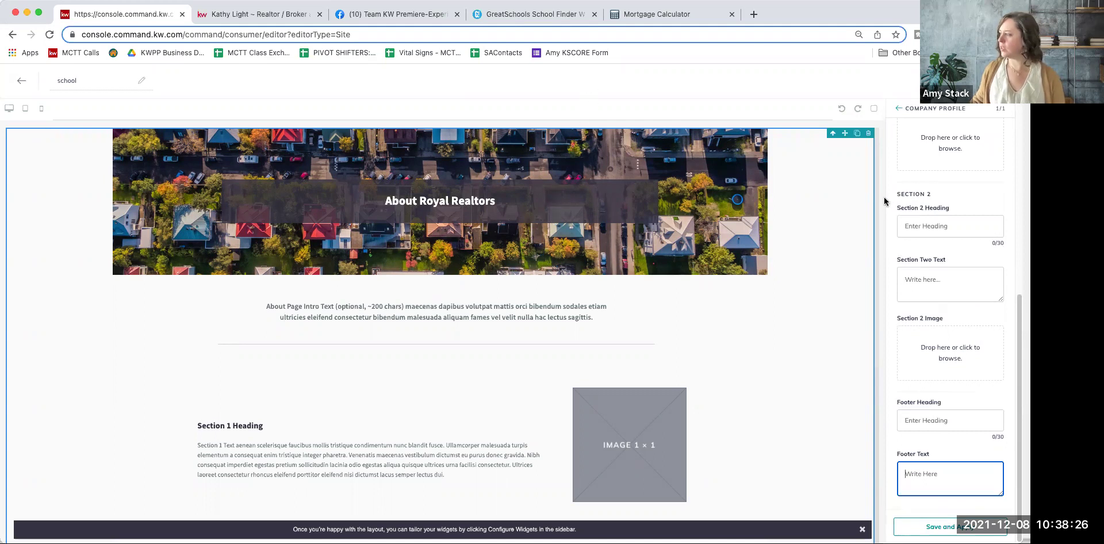
pyautogui.scroll(10, 955, 212)
# Step: Correct the headline to 'School Search' and save and apply the page changes
pyautogui.click(933, 150)
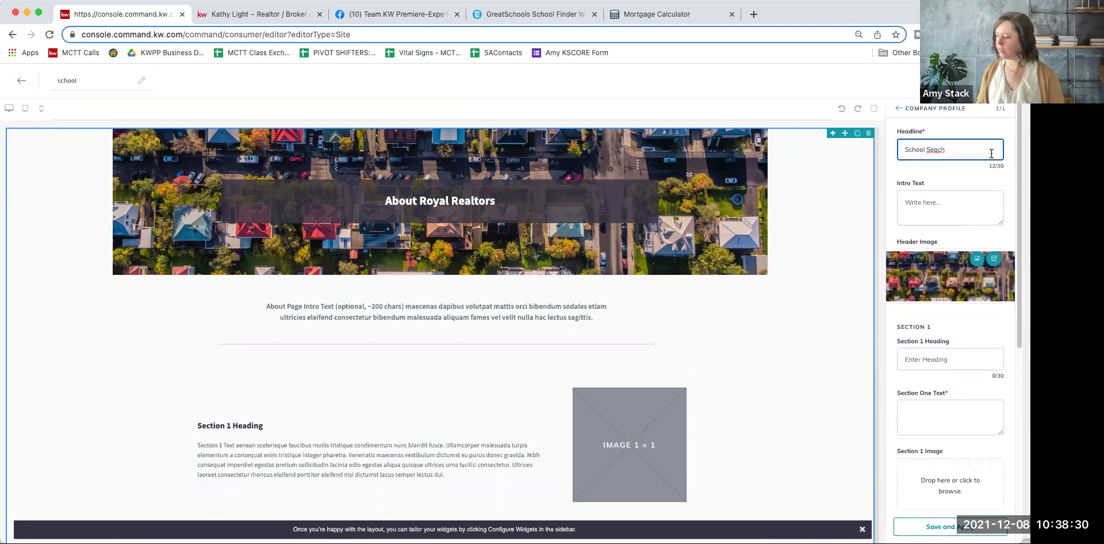
pyautogui.write('r')
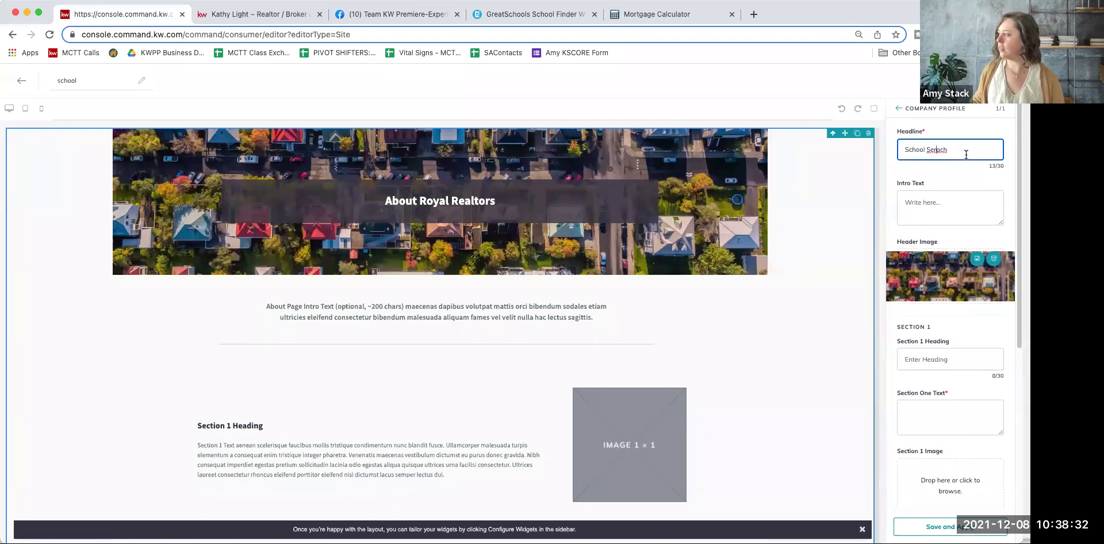
pyautogui.doubleClick(932, 151)
pyautogui.write('Se')
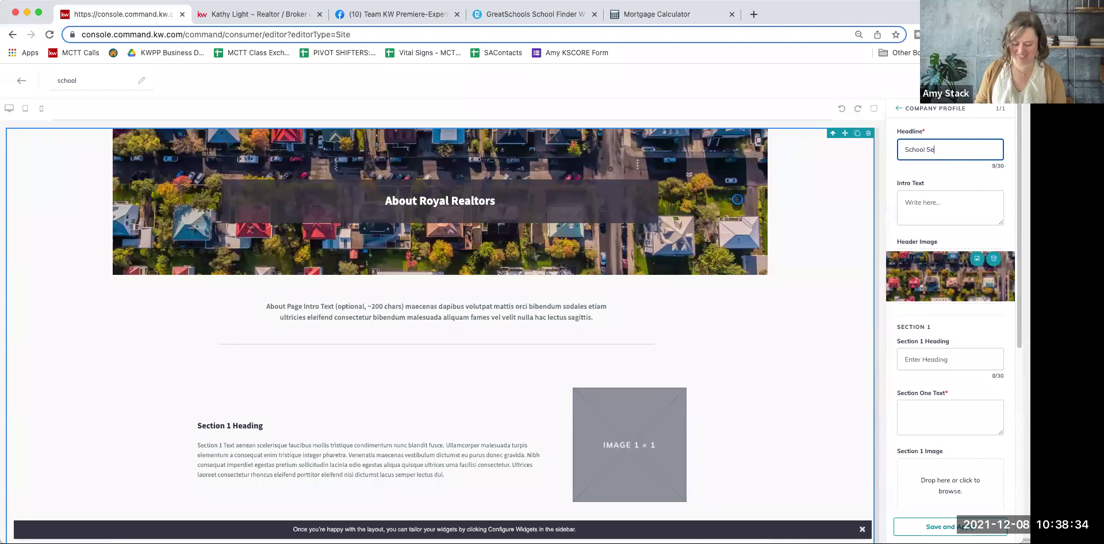
pyautogui.click(928, 209)
pyautogui.scroll(-6, 932, 242)
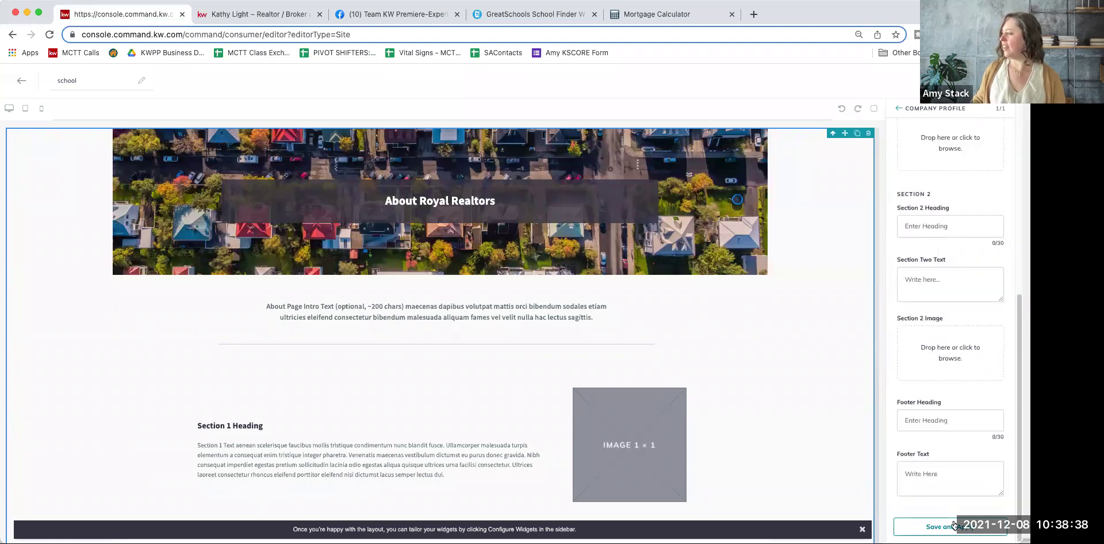
pyautogui.click(953, 526)
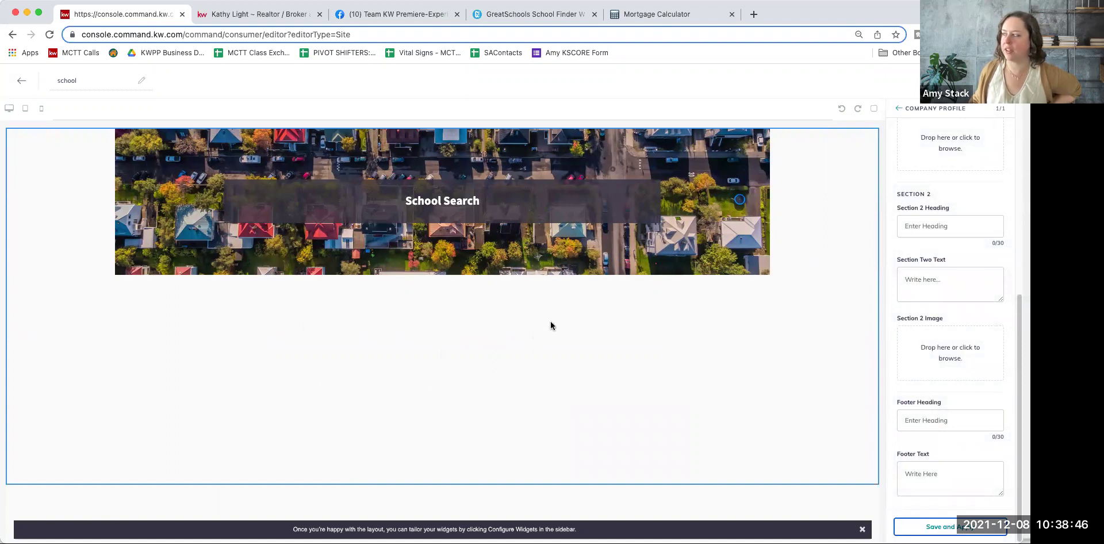
pyautogui.scroll(10, 934, 287)
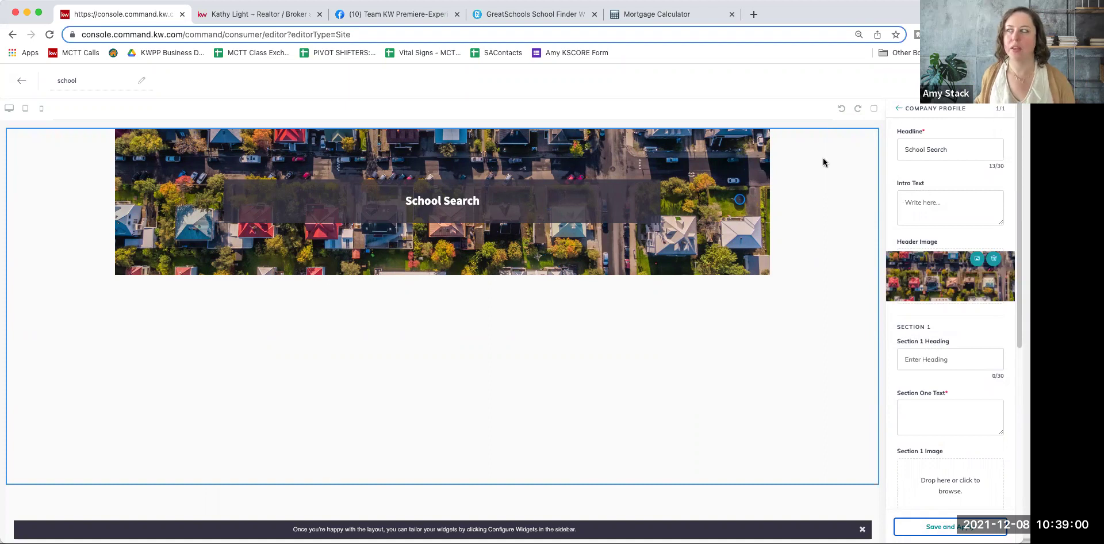
pyautogui.click(535, 17)
# Step: Copy the GreatSchools School Finder Widget page address
pyautogui.click(96, 34)
pyautogui.rightClick(95, 34)
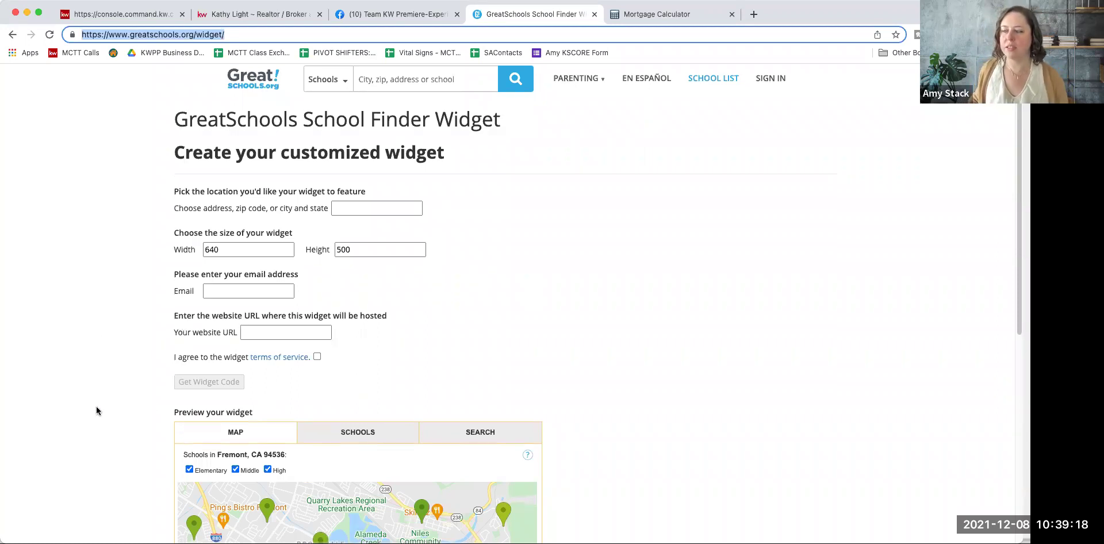
pyautogui.scroll(-5, 96, 409)
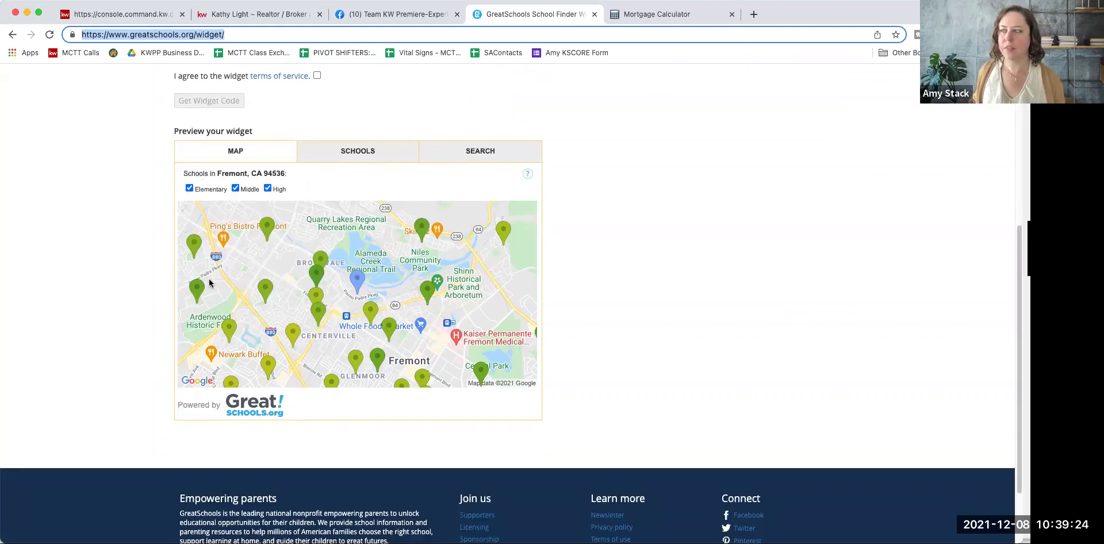
pyautogui.scroll(5, 209, 282)
pyautogui.scroll(-3, 208, 279)
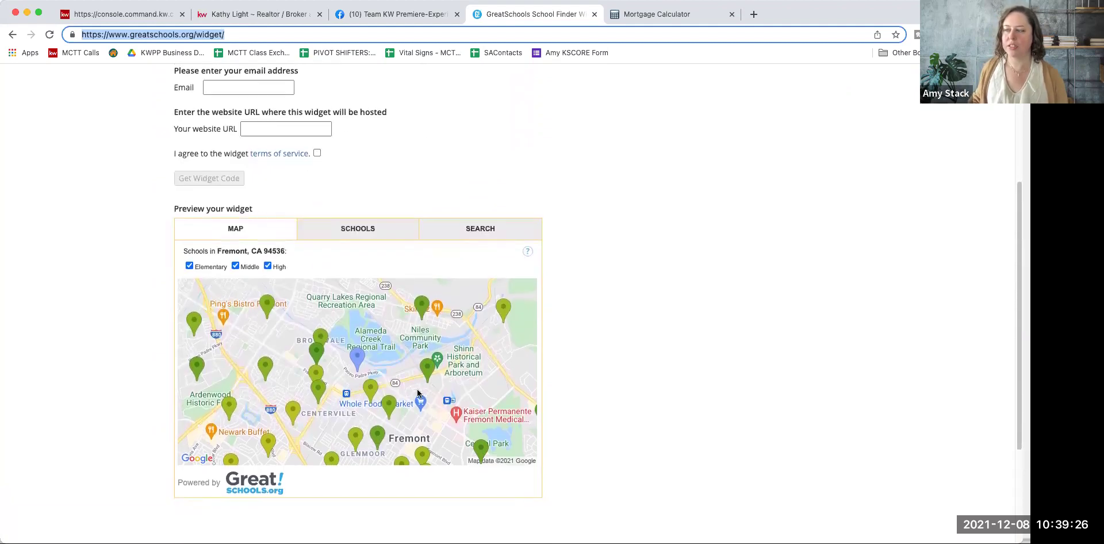
# Step: Preview the widget's SCHOOLS list and SEARCH form, then return to the MAP view
pyautogui.click(352, 236)
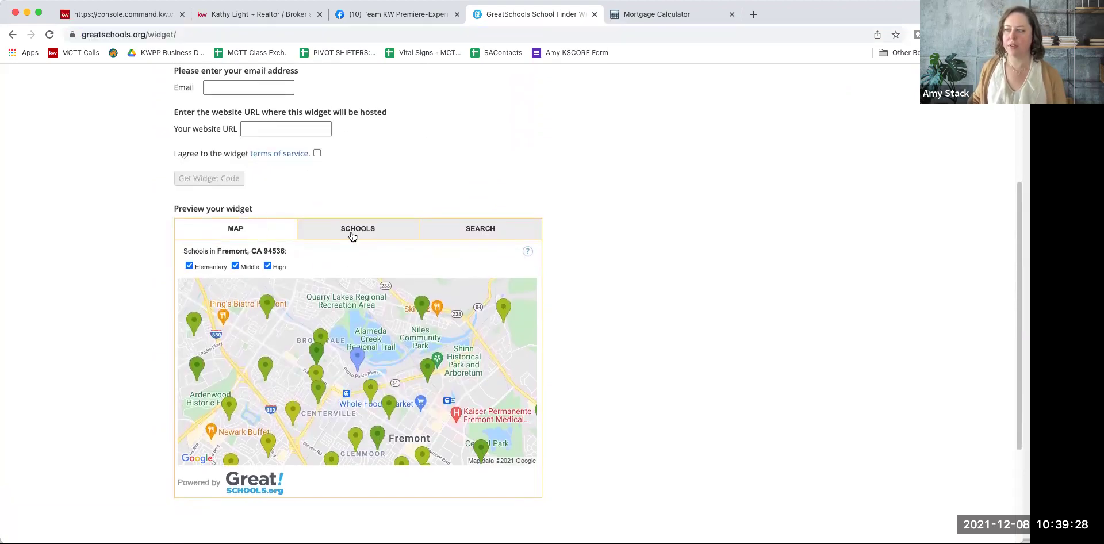
pyautogui.scroll(-5, 363, 366)
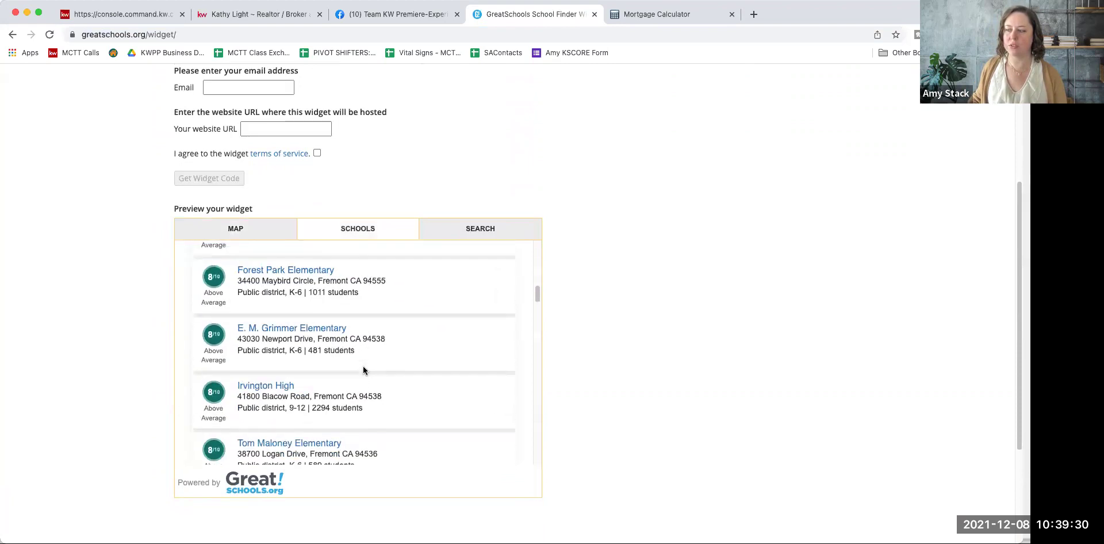
pyautogui.scroll(5, 364, 366)
pyautogui.click(481, 235)
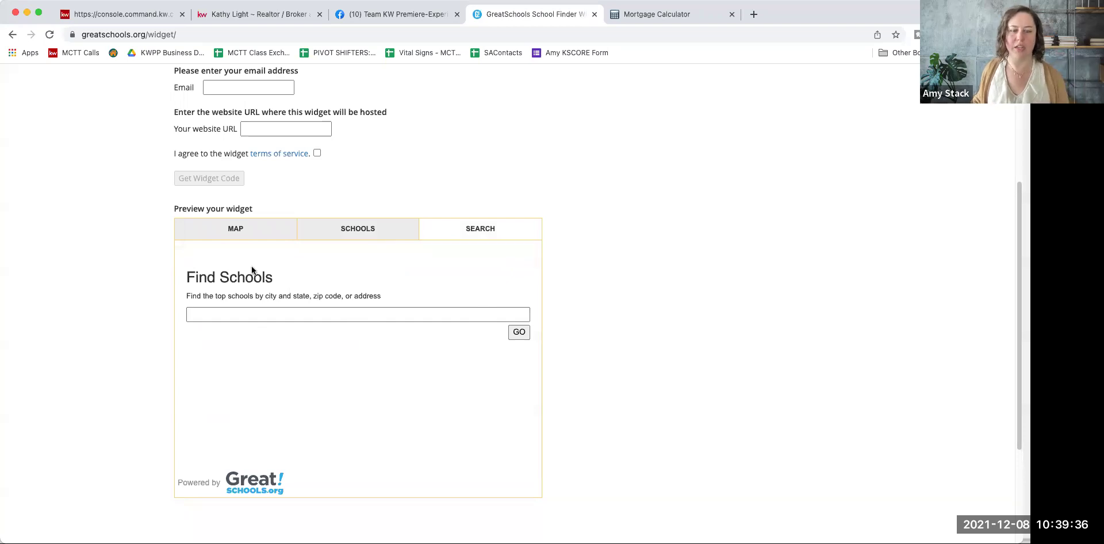
pyautogui.scroll(2, 276, 271)
pyautogui.click(275, 304)
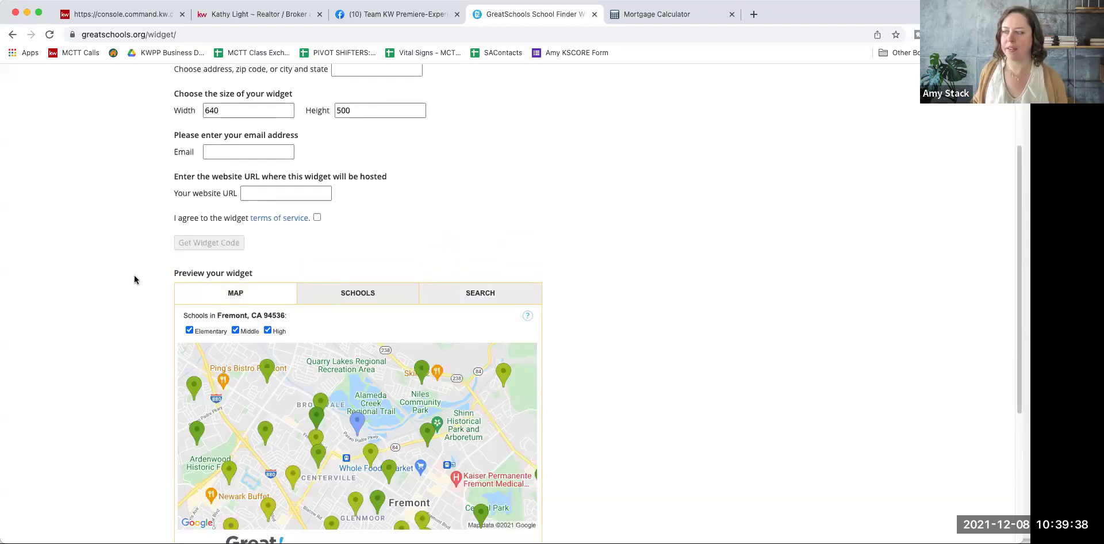
pyautogui.scroll(4, 134, 280)
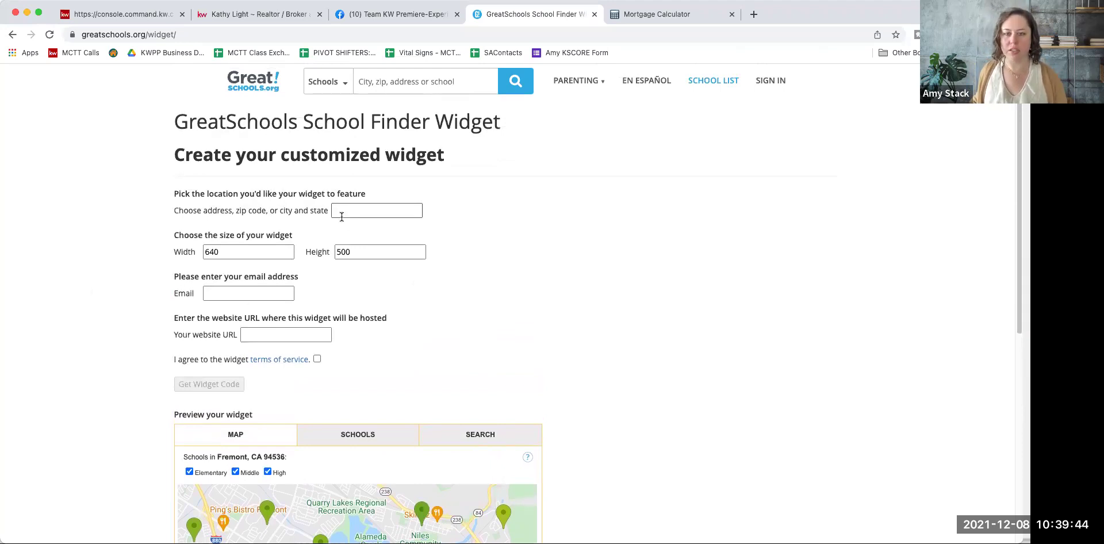
# Step: Set the widget location to 60137 (Glen Ellyn, IL) and enter the agent's e-mail address
pyautogui.click(372, 216)
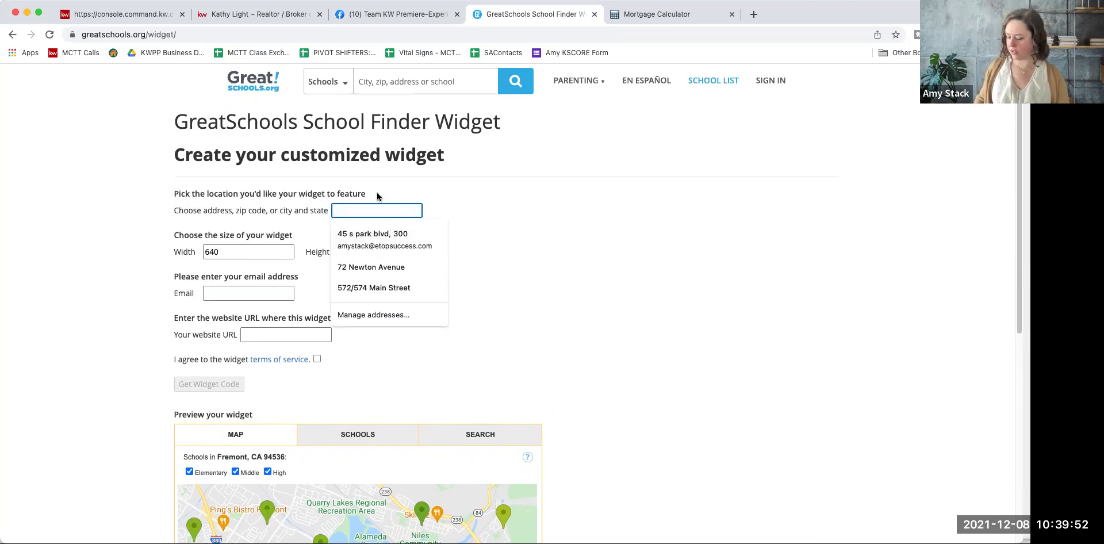
pyautogui.write('60137')
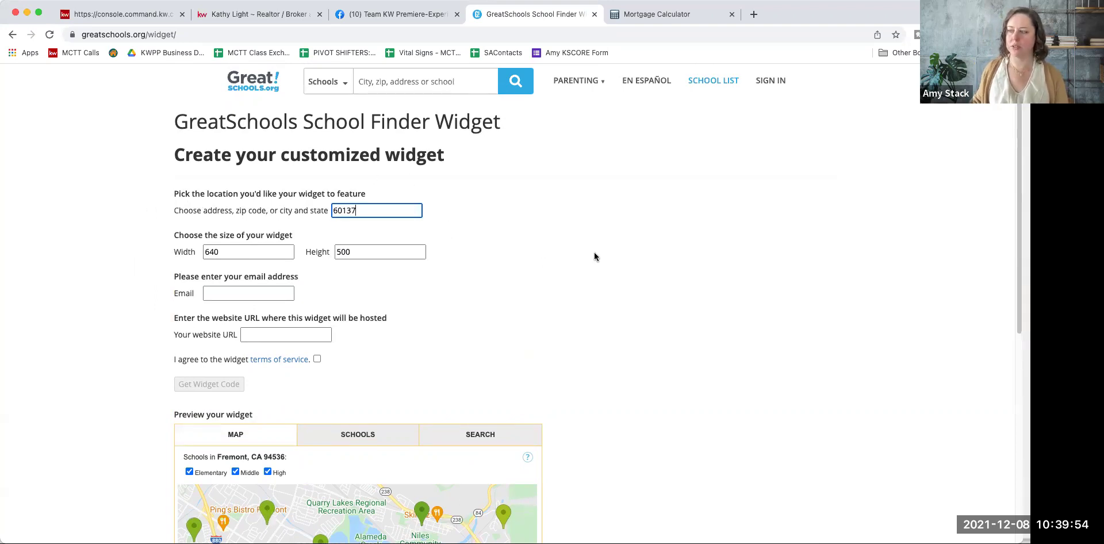
pyautogui.click(513, 261)
pyautogui.click(273, 294)
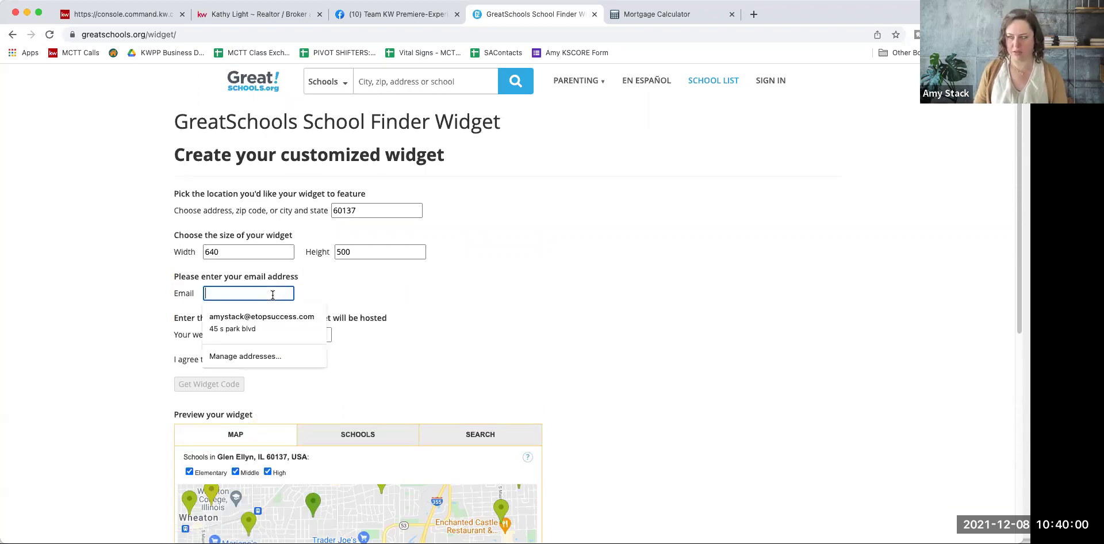
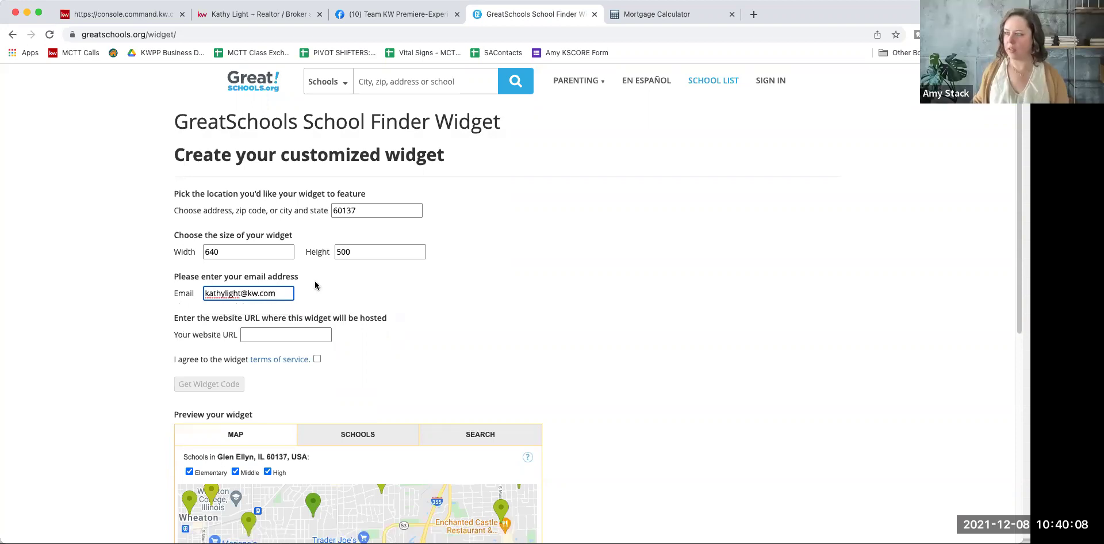
# Step: Copy the domain kathylight.kw.com from the agent website's address bar for the widget's URL field
pyautogui.click(253, 14)
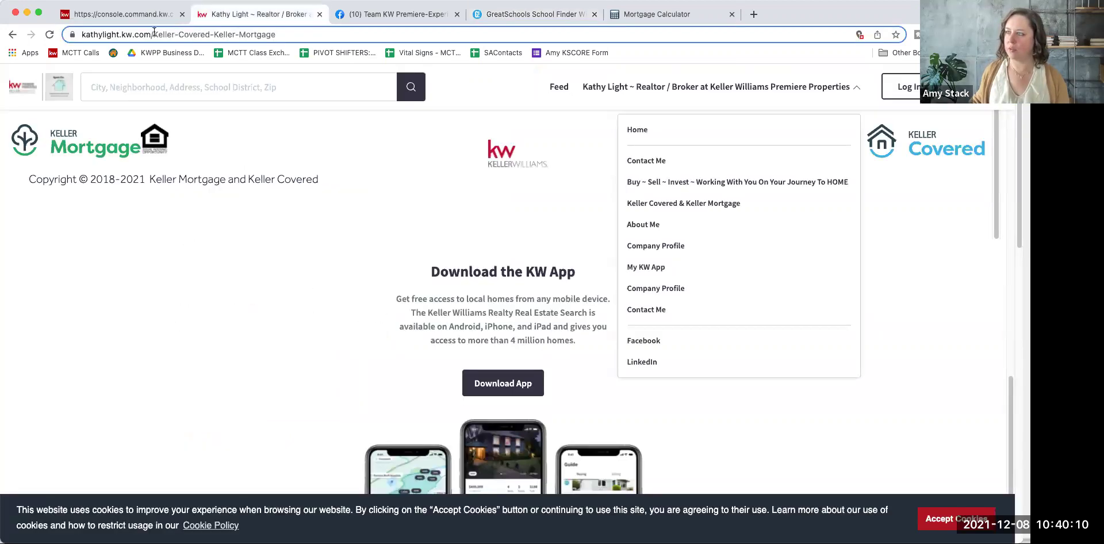
pyautogui.click(154, 33)
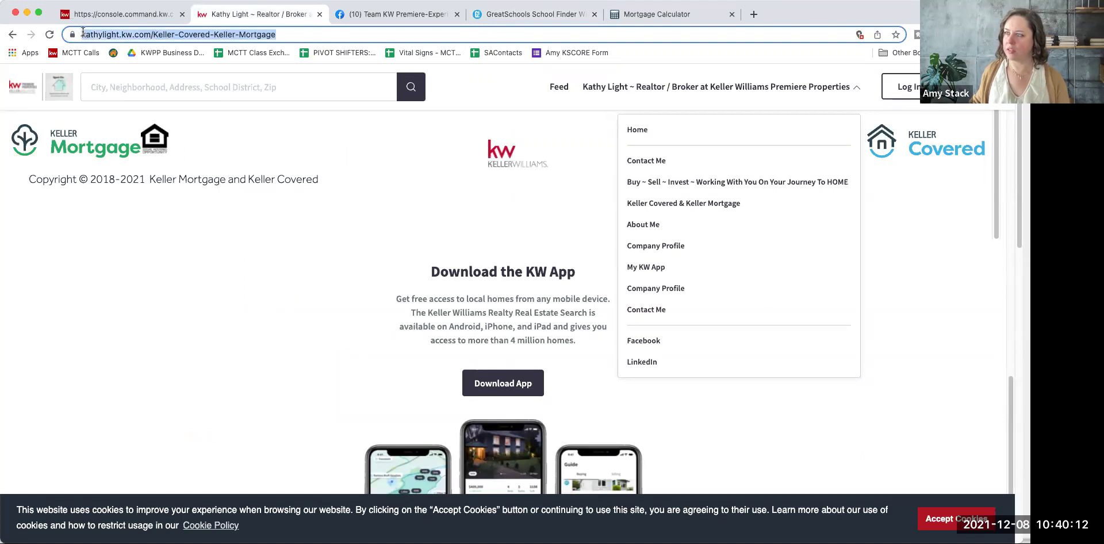
pyautogui.click(148, 34)
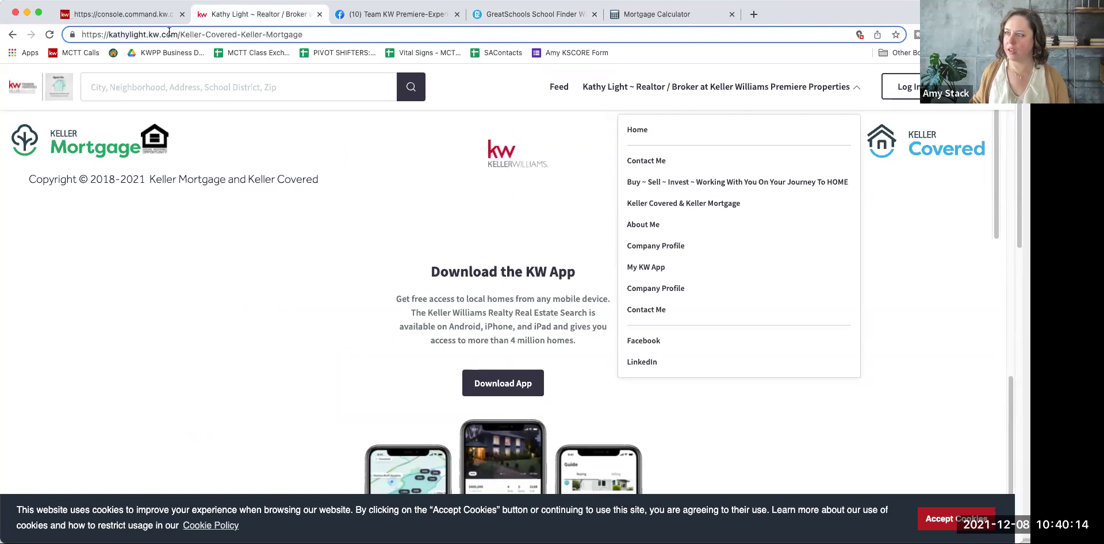
pyautogui.moveTo(178, 34); pyautogui.dragTo(109, 34)
pyautogui.rightClick(112, 36)
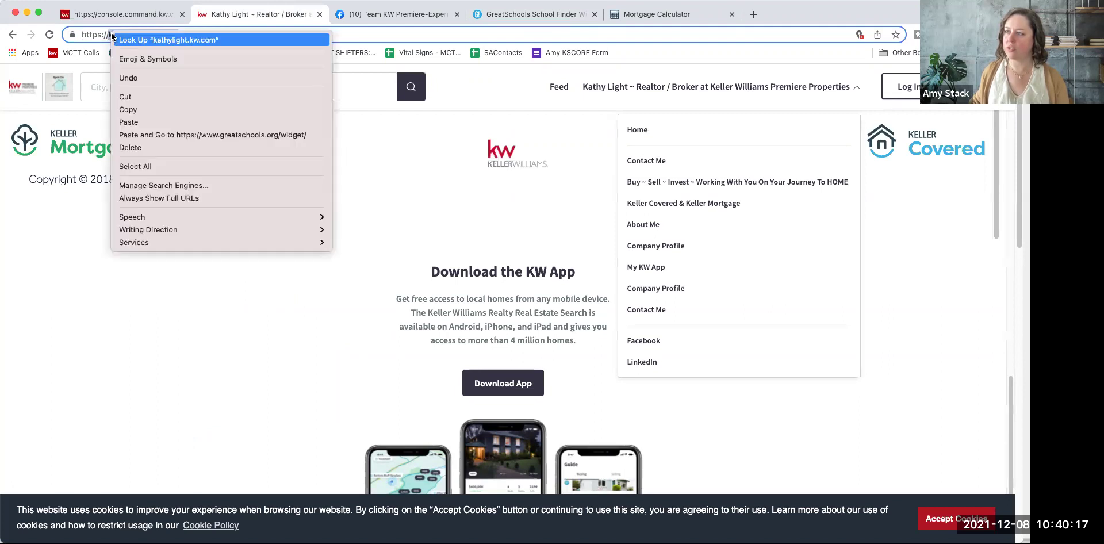
pyautogui.click(143, 109)
pyautogui.click(481, 16)
pyautogui.click(254, 334)
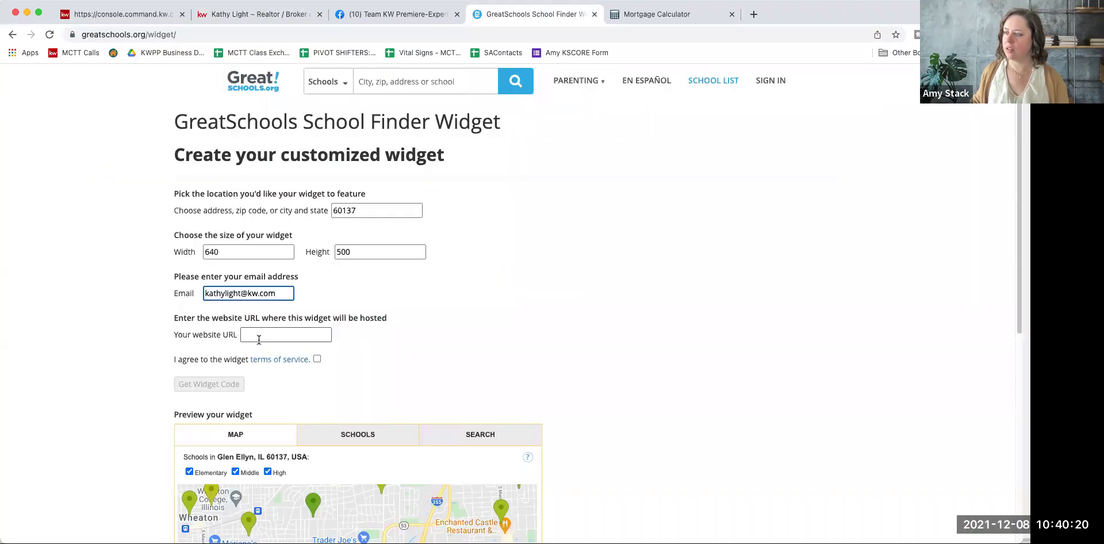
# Step: Paste kathylight.kw.com as the widget's website URL and accept the terms of service
pyautogui.rightClick(256, 332)
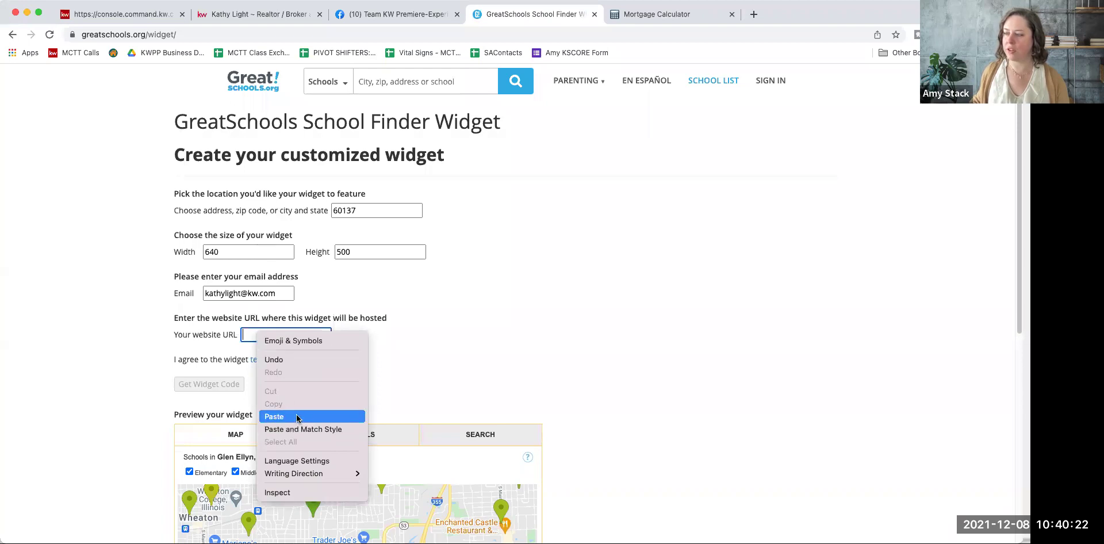
pyautogui.click(276, 416)
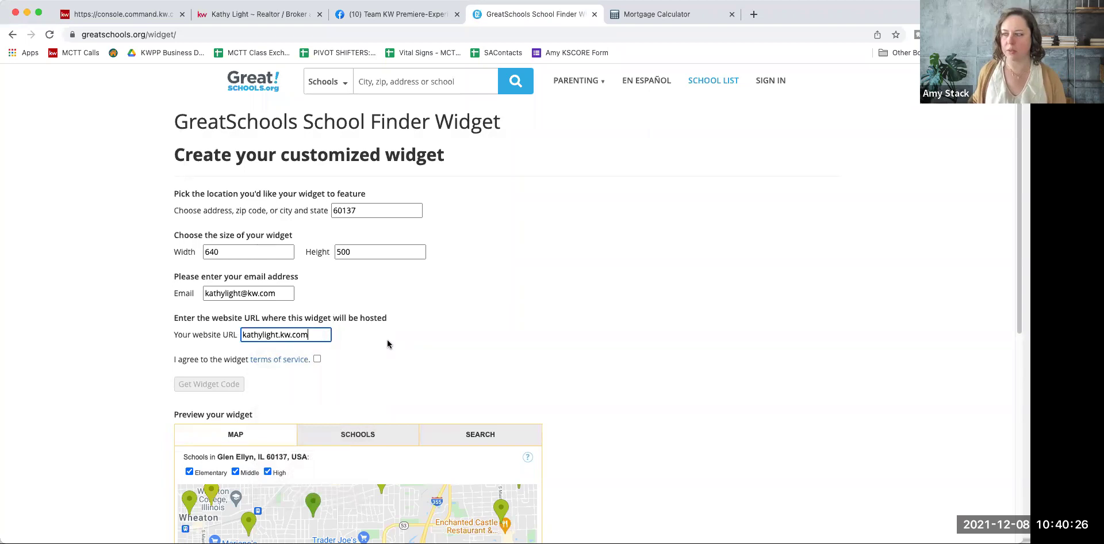
pyautogui.click(317, 359)
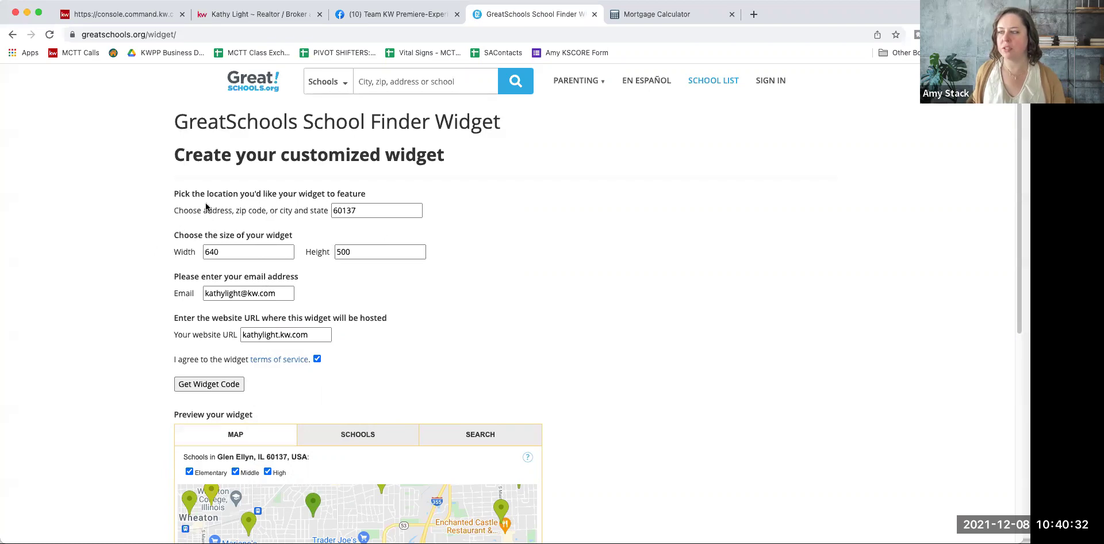
pyautogui.scroll(-1, 172, 241)
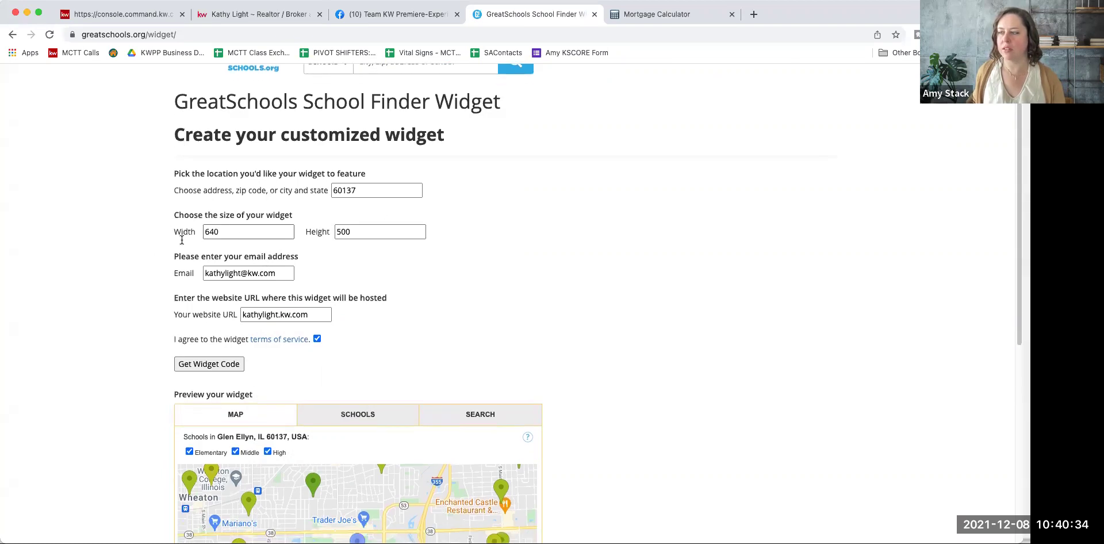
pyautogui.scroll(-5, 379, 297)
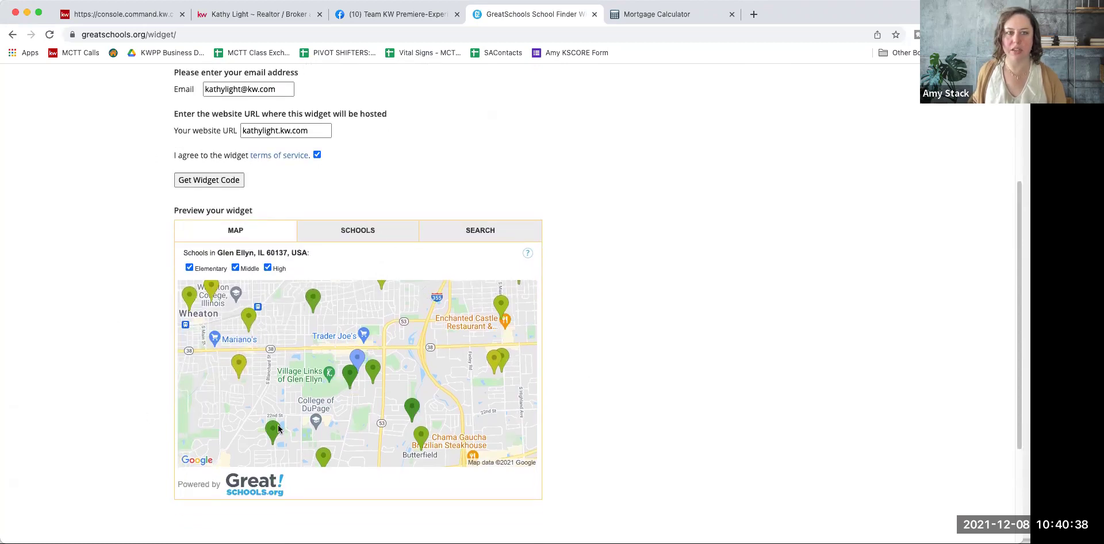
pyautogui.scroll(1, 382, 192)
pyautogui.scroll(3, 382, 192)
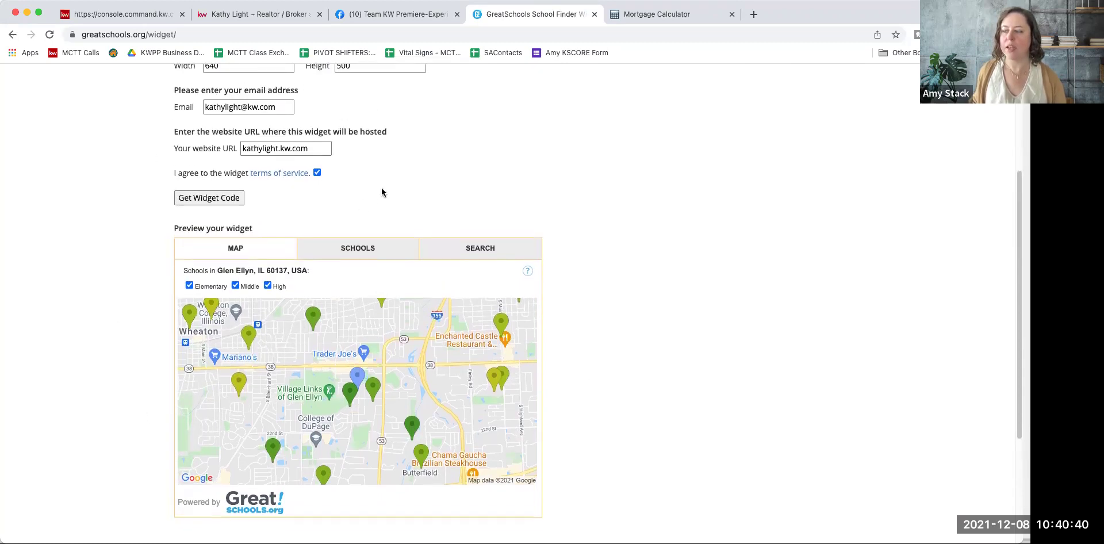
pyautogui.scroll(1, 382, 192)
pyautogui.doubleClick(230, 124)
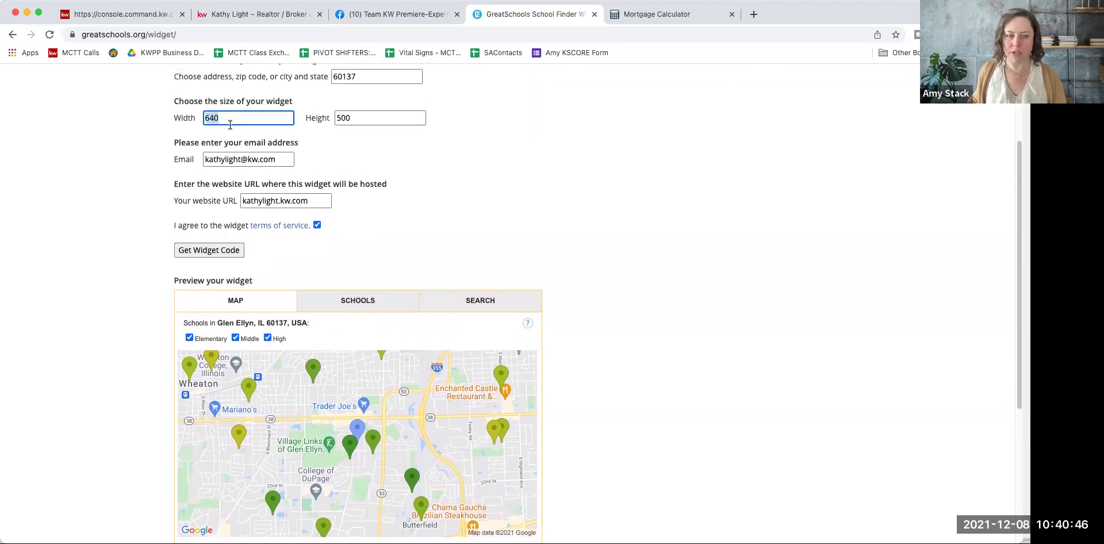
# Step: Change the school widget width to 410 and apply it to the preview
pyautogui.write('4')
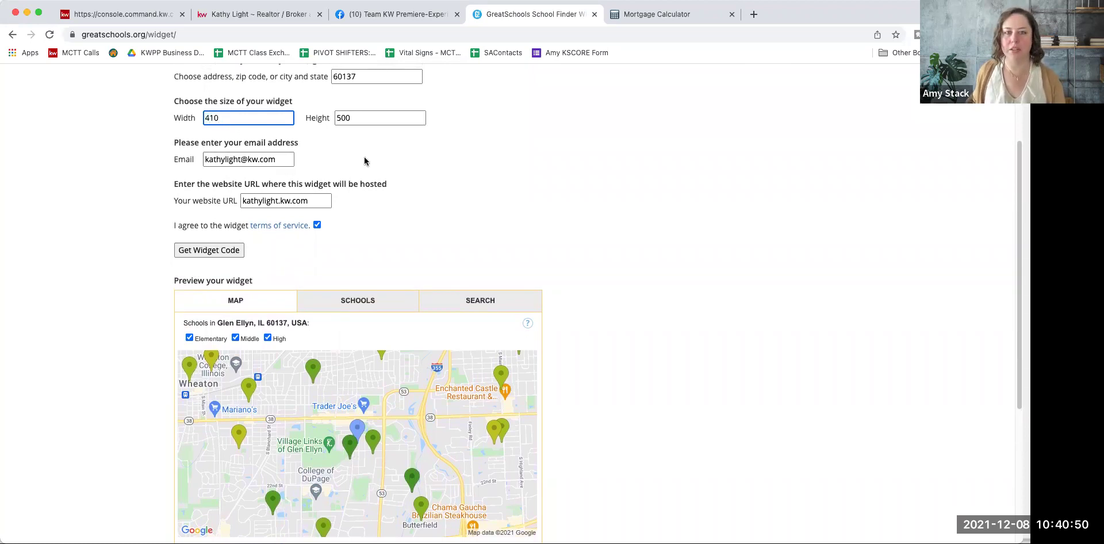
pyautogui.click(553, 154)
pyautogui.scroll(-3, 466, 274)
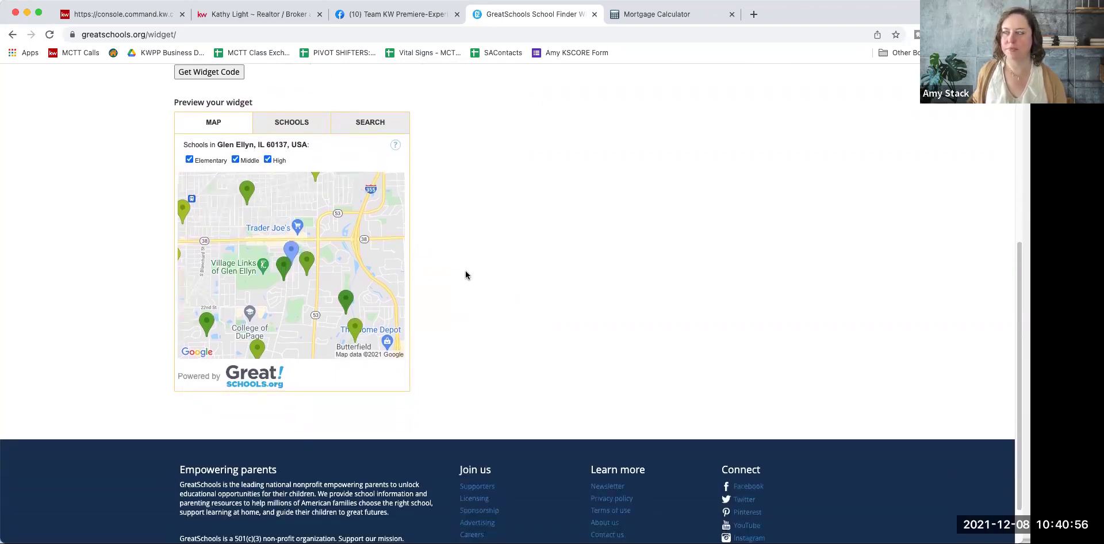
pyautogui.scroll(4, 465, 274)
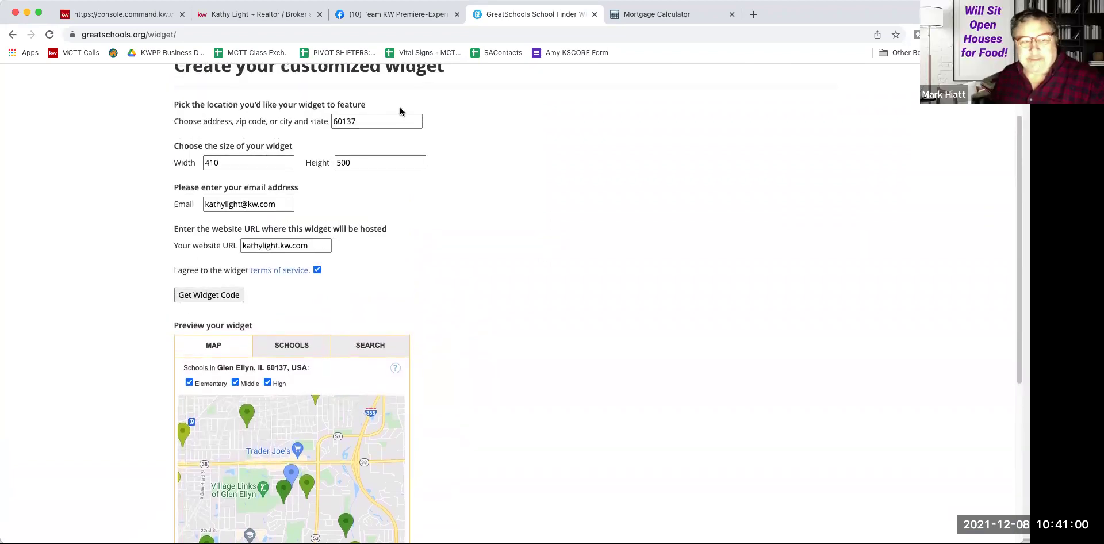
pyautogui.scroll(2, 197, 148)
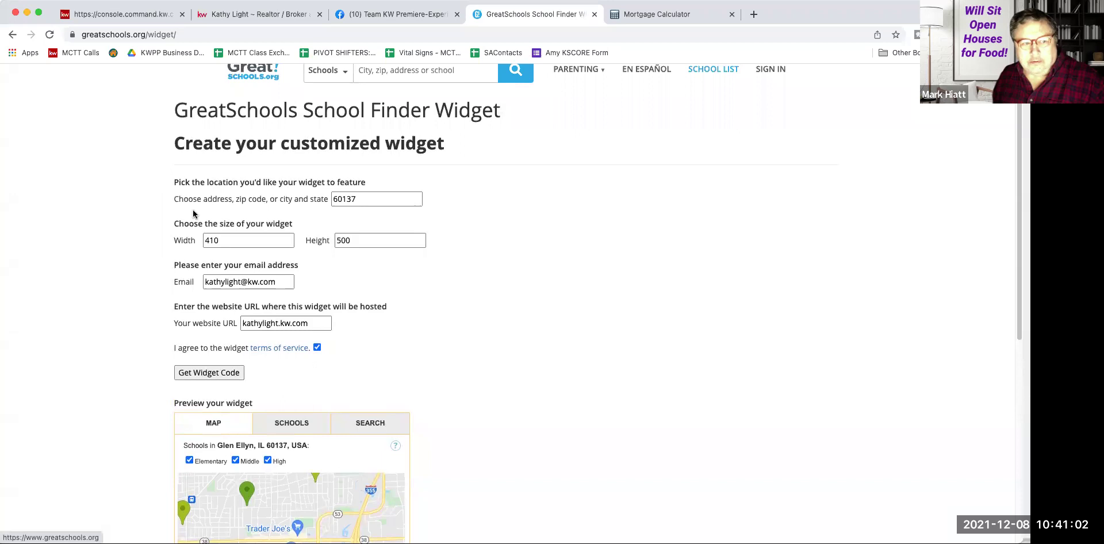
pyautogui.doubleClick(236, 237)
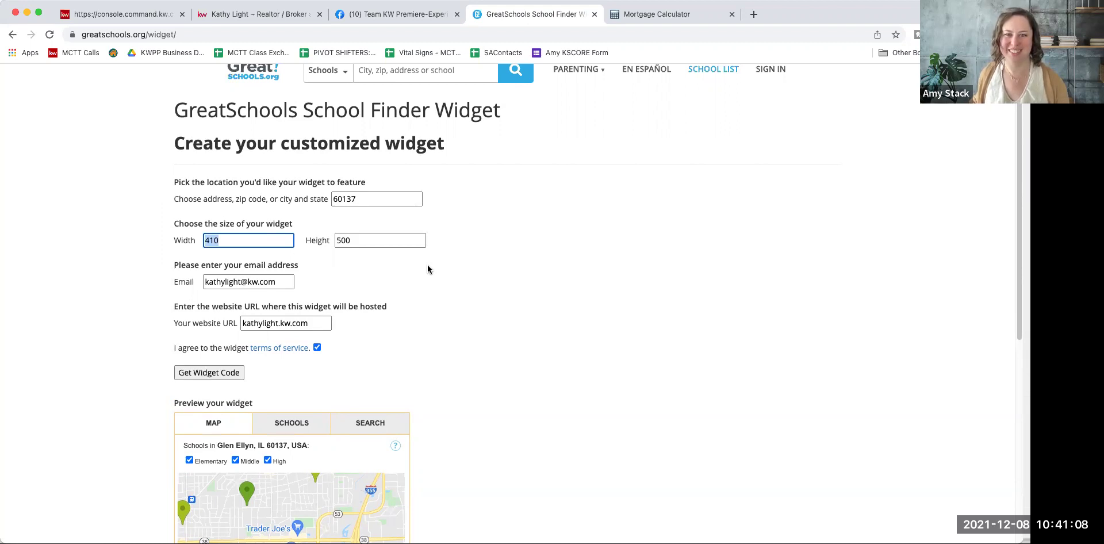
# Step: Re-commit the 60137 location so the widget preview reloads
pyautogui.click(372, 199)
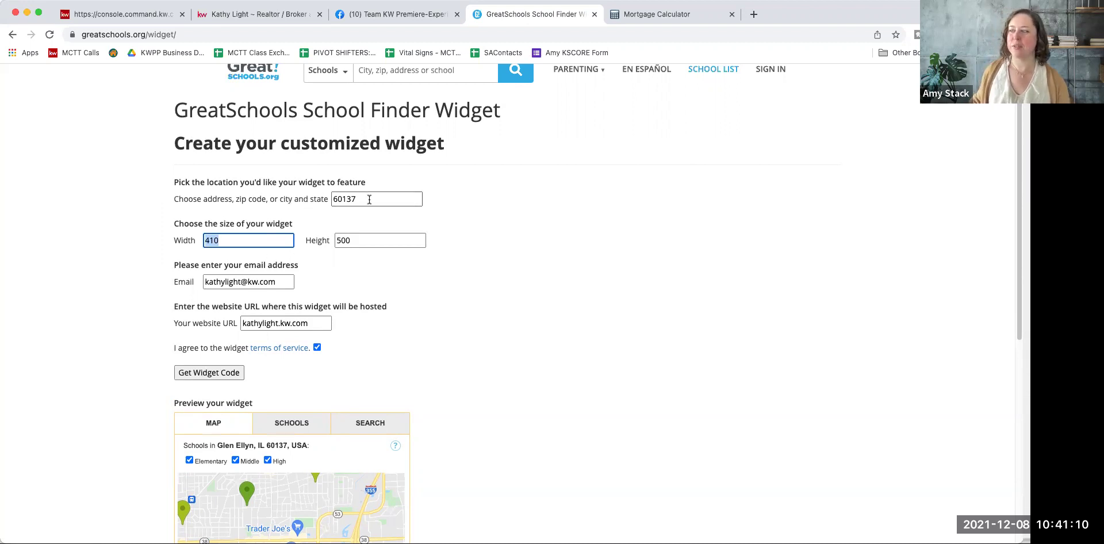
pyautogui.scroll(-5, 602, 374)
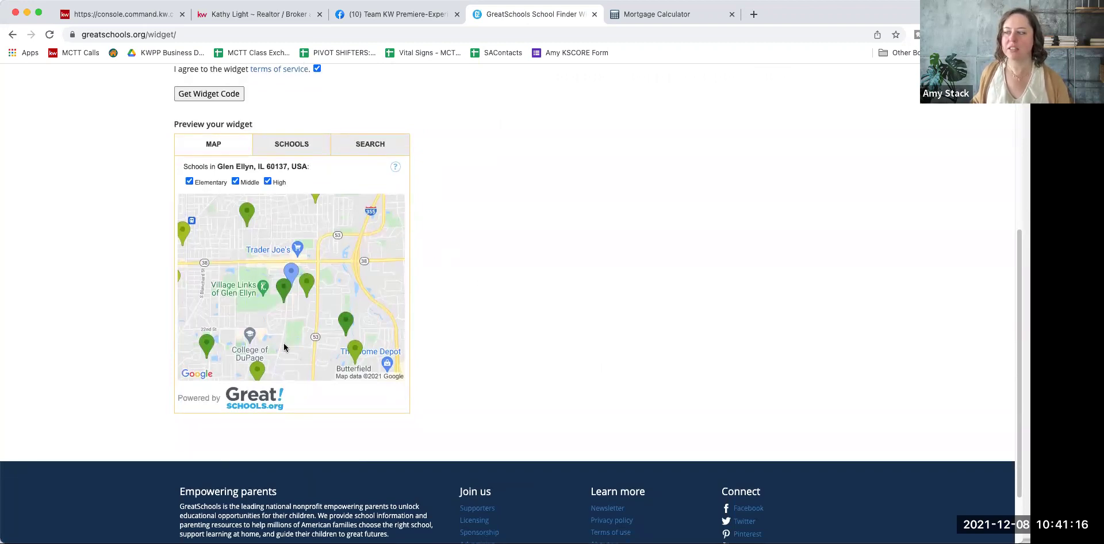
pyautogui.scroll(5, 451, 345)
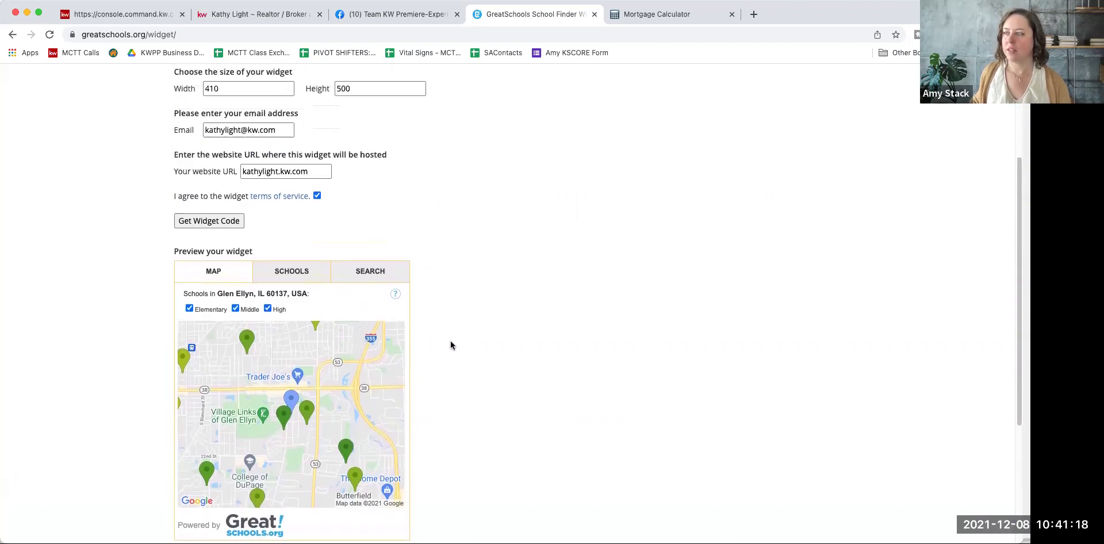
pyautogui.click(274, 228)
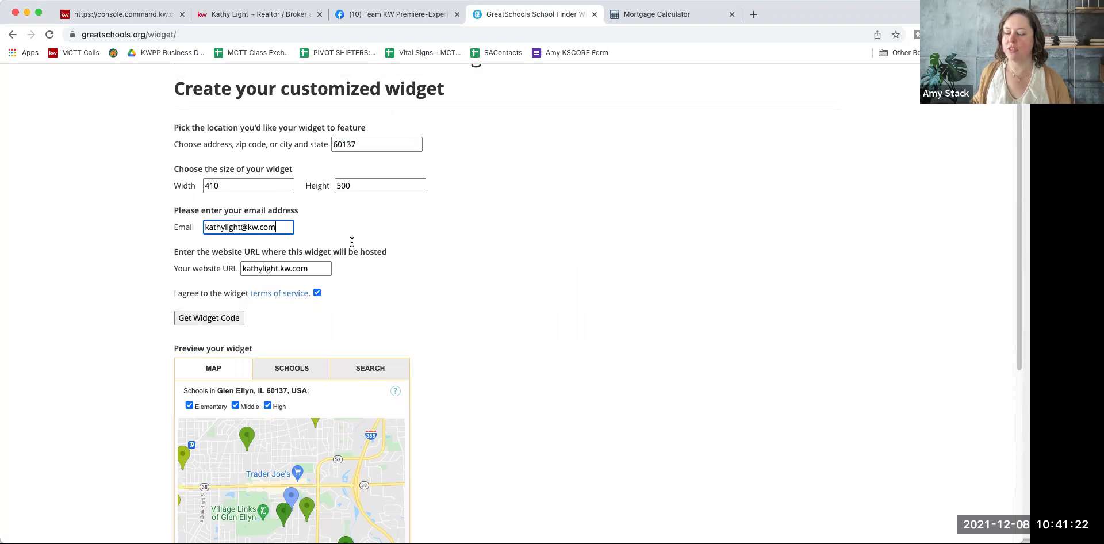
pyautogui.scroll(-2, 352, 244)
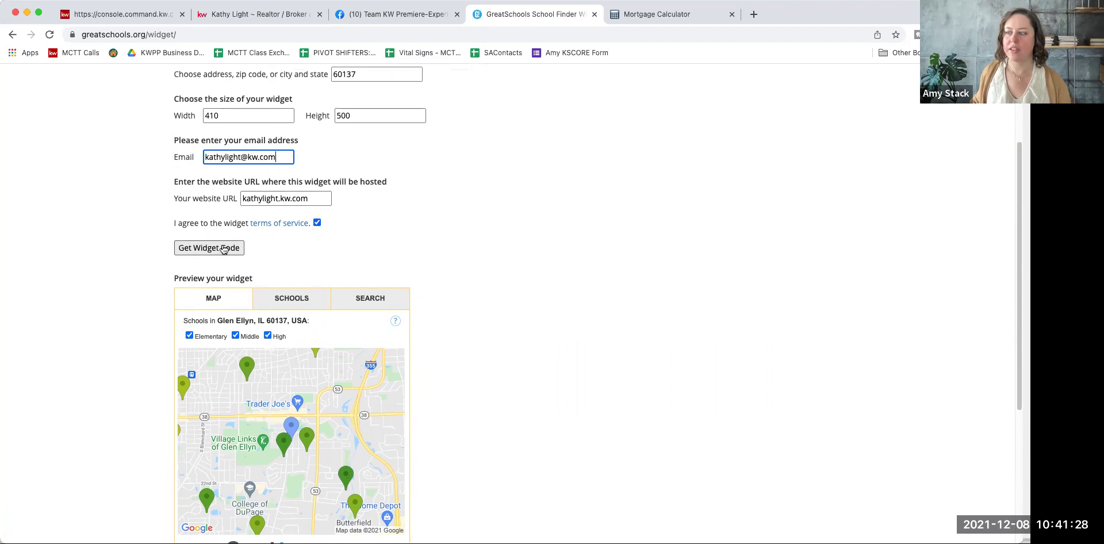
pyautogui.scroll(-3, 230, 282)
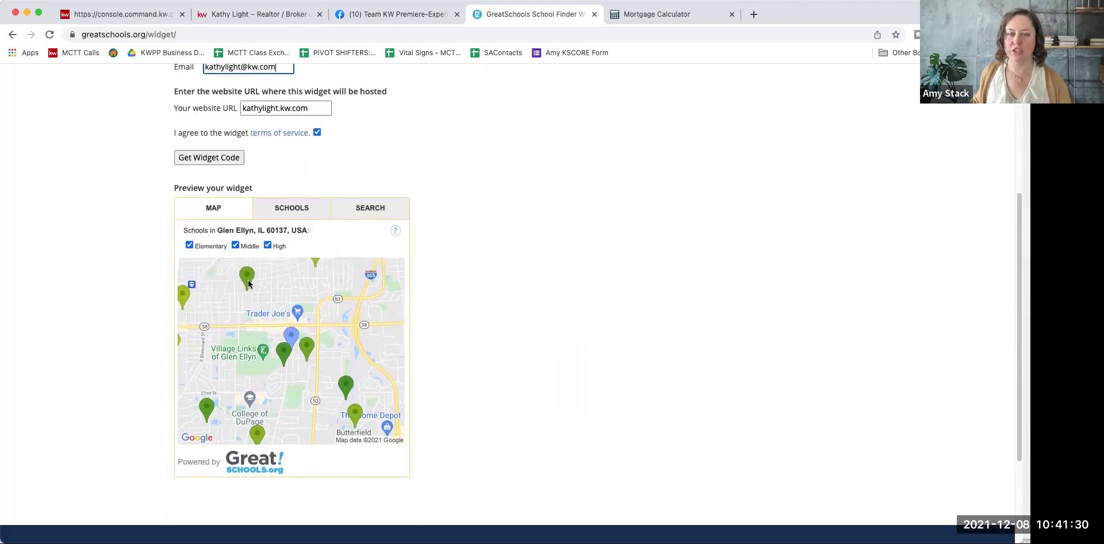
# Step: Check the SCHOOLS, SEARCH and MAP preview tabs, then generate the widget's iframe embed code
pyautogui.click(274, 212)
pyautogui.scroll(-3, 334, 327)
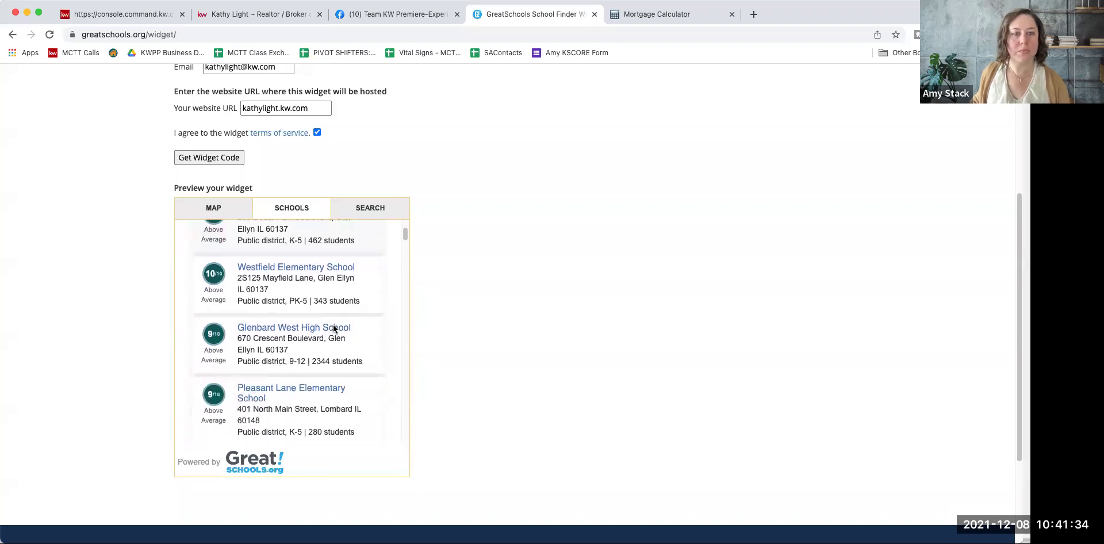
pyautogui.scroll(3, 333, 327)
pyautogui.click(381, 206)
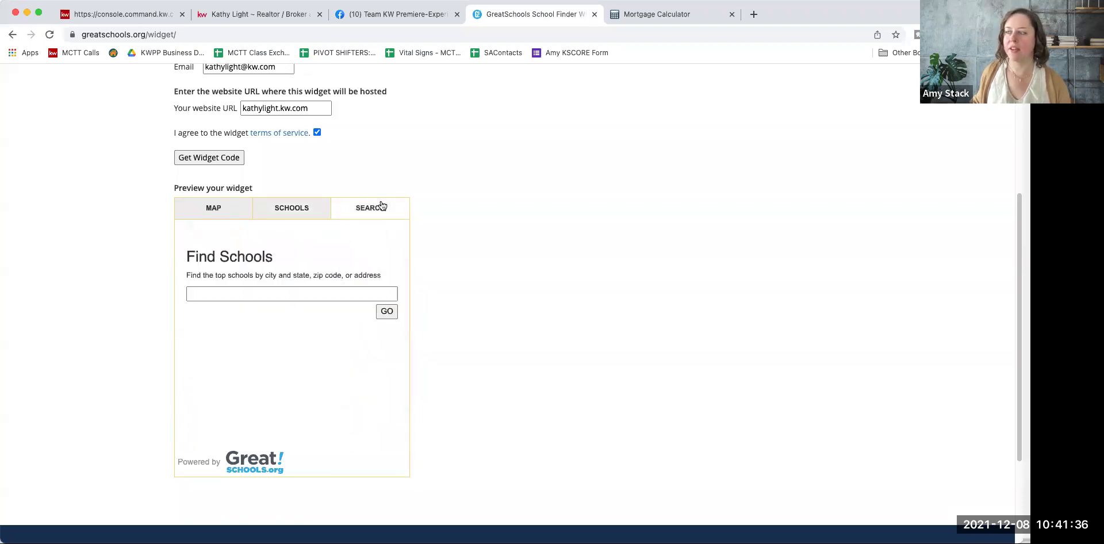
pyautogui.click(229, 215)
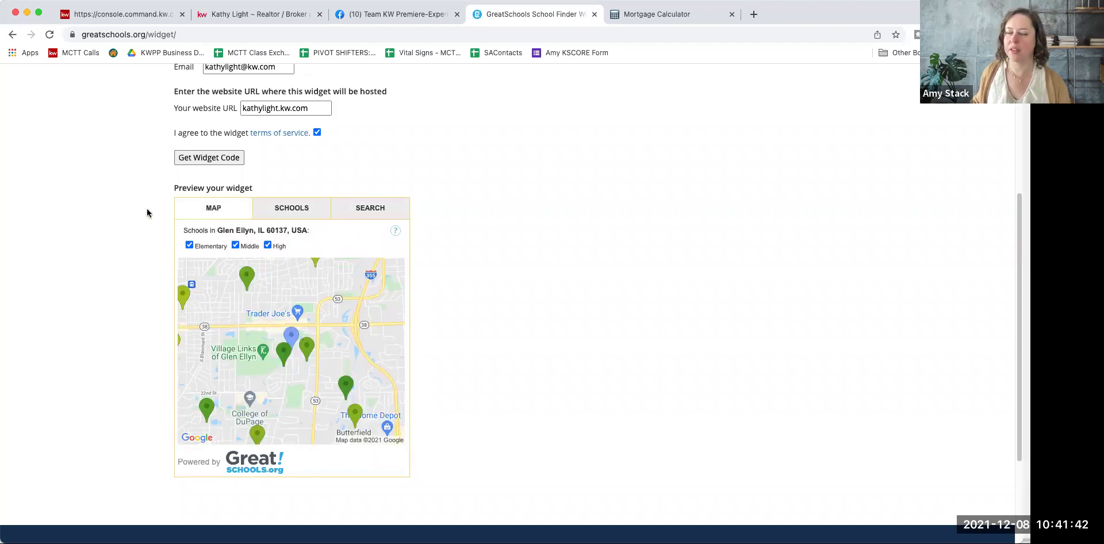
pyautogui.scroll(1, 173, 201)
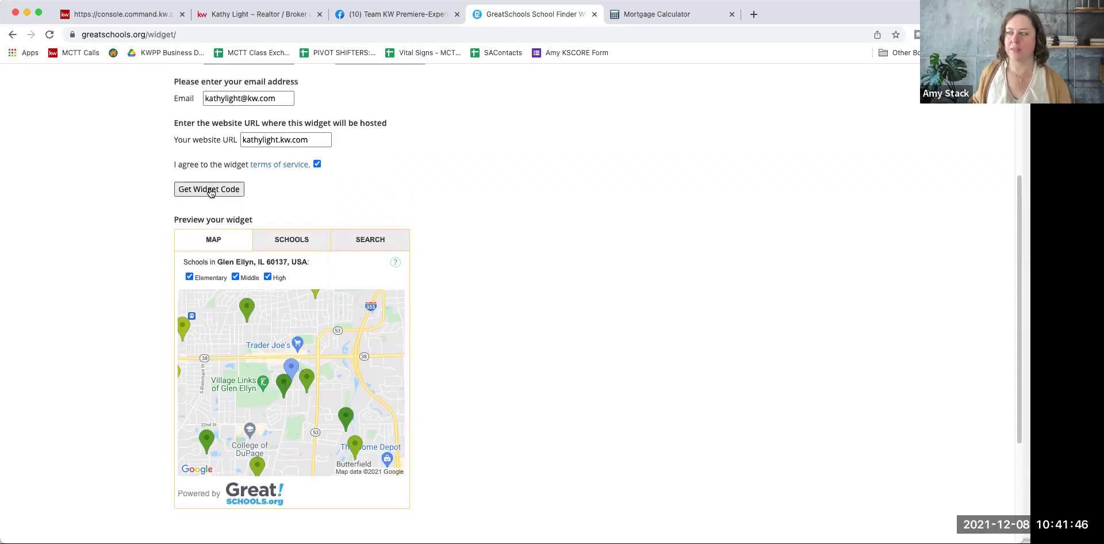
pyautogui.click(211, 191)
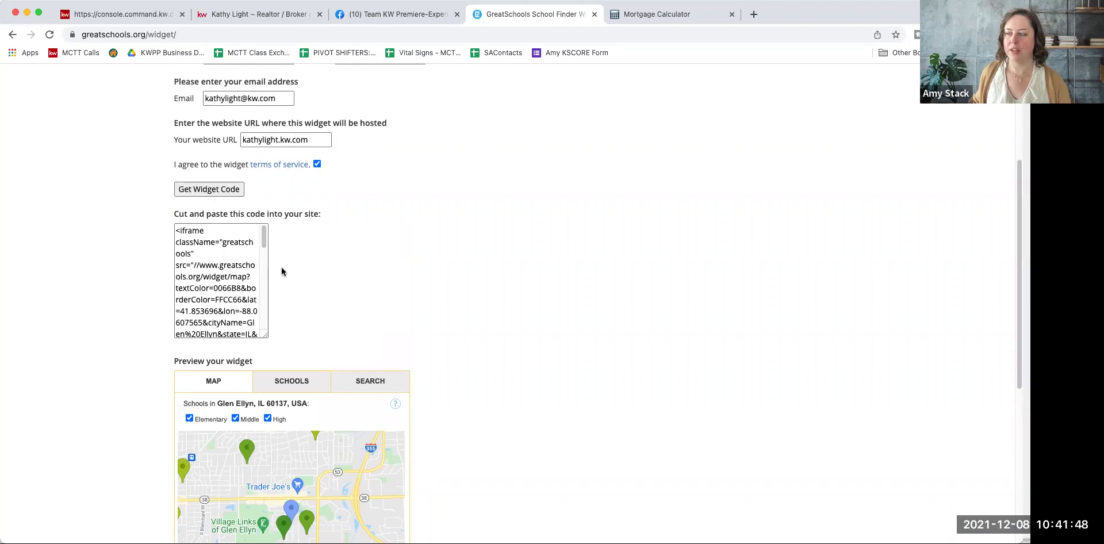
pyautogui.click(176, 230)
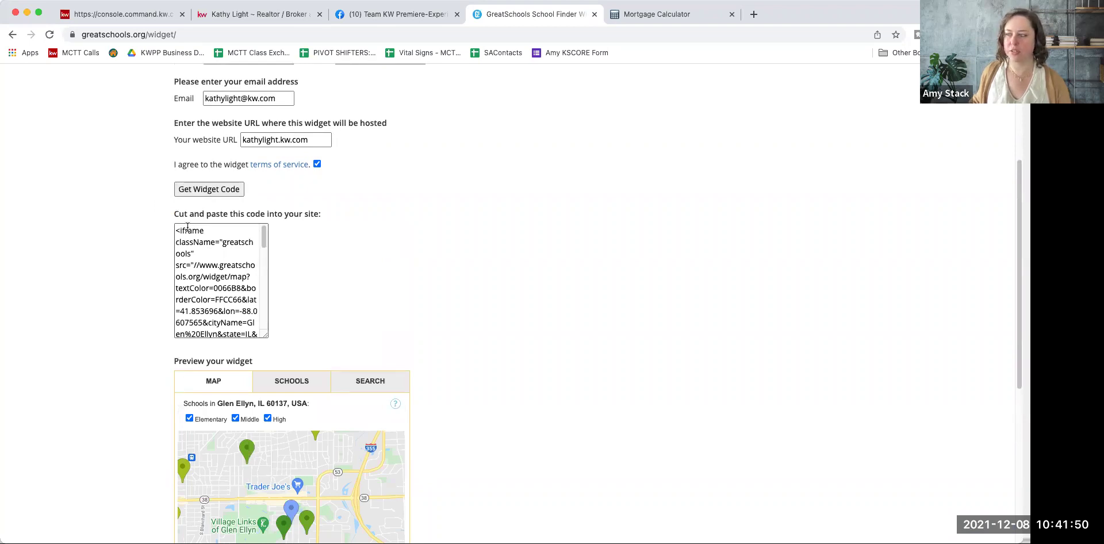
# Step: Select and copy the entire widget embed code from the code box
pyautogui.moveTo(176, 229); pyautogui.dragTo(239, 347)
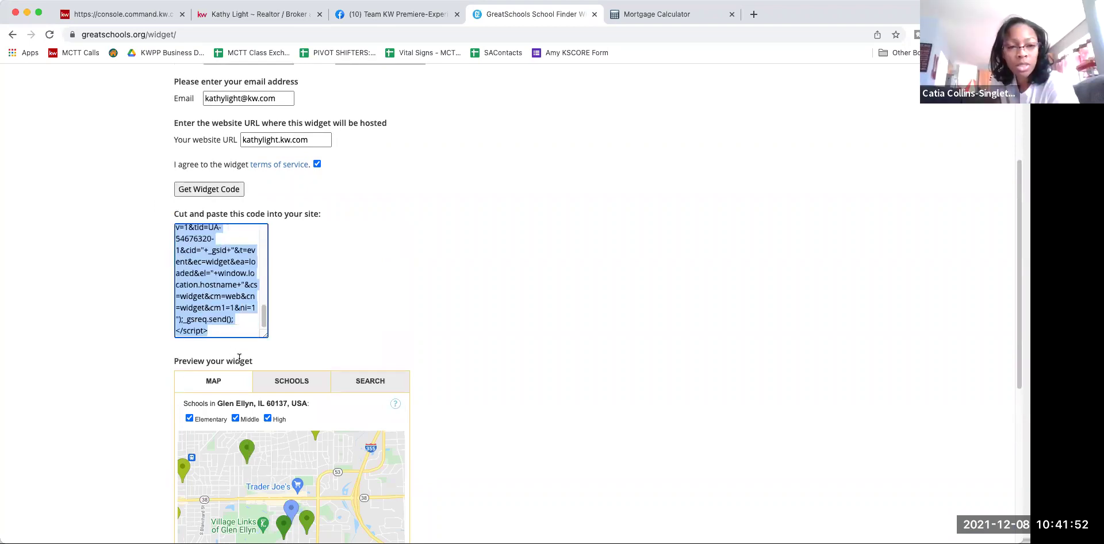
pyautogui.rightClick(211, 295)
pyautogui.click(229, 317)
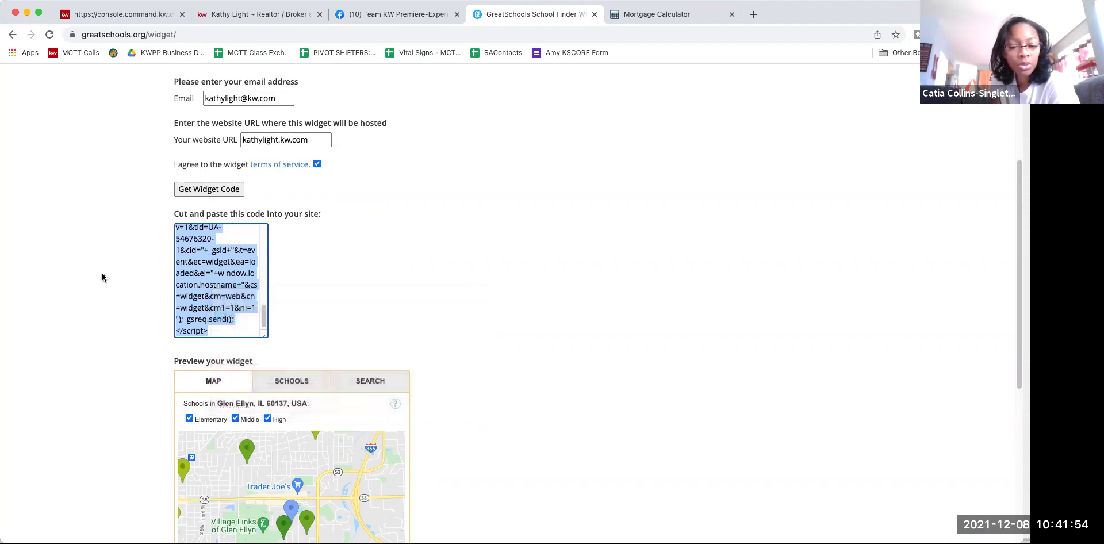
pyautogui.click(101, 277)
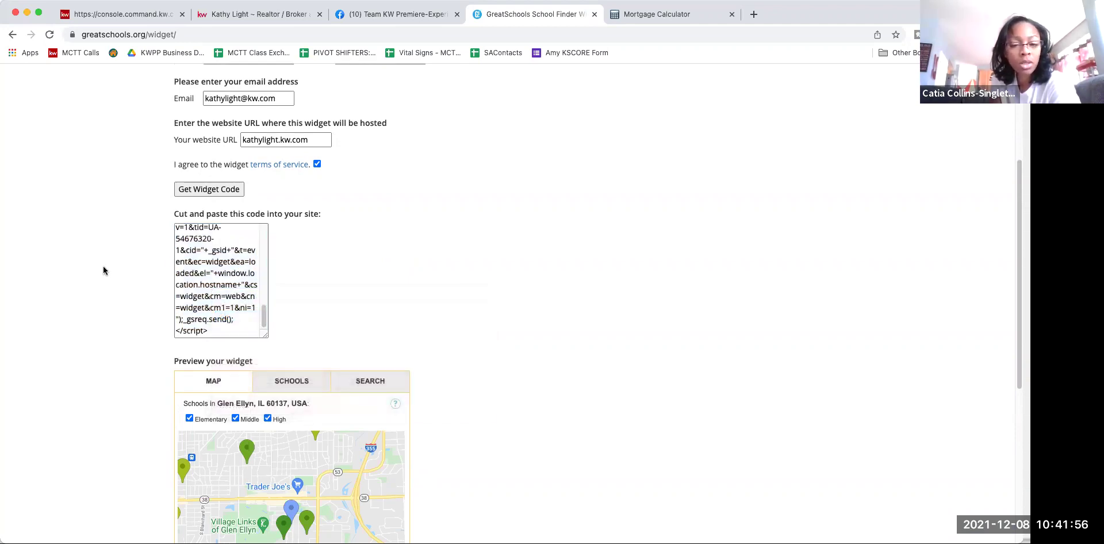
# Step: Cycle the widget preview through the SEARCH, MAP and SCHOOLS views
pyautogui.scroll(-5, 92, 239)
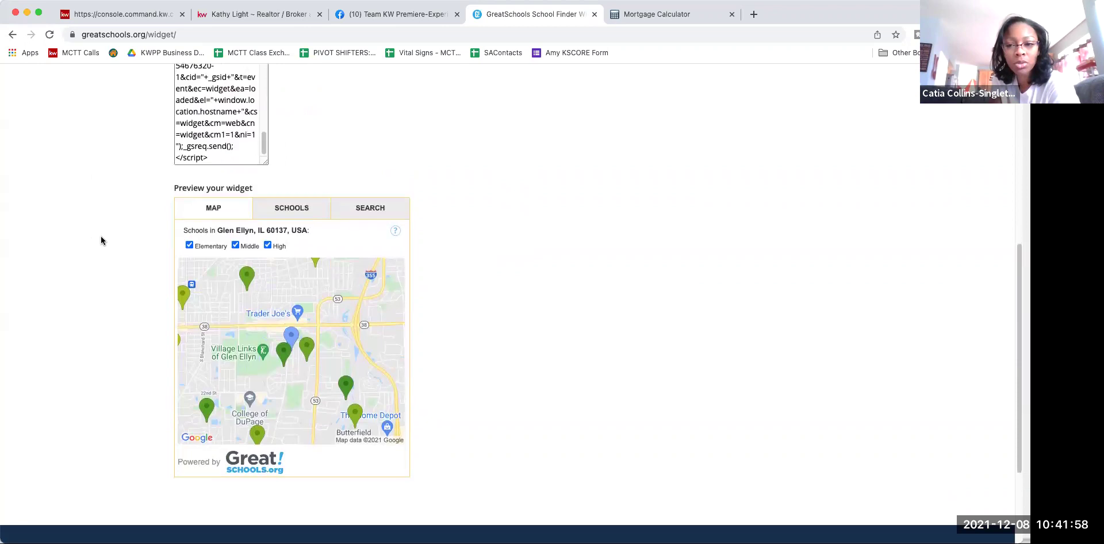
pyautogui.click(359, 215)
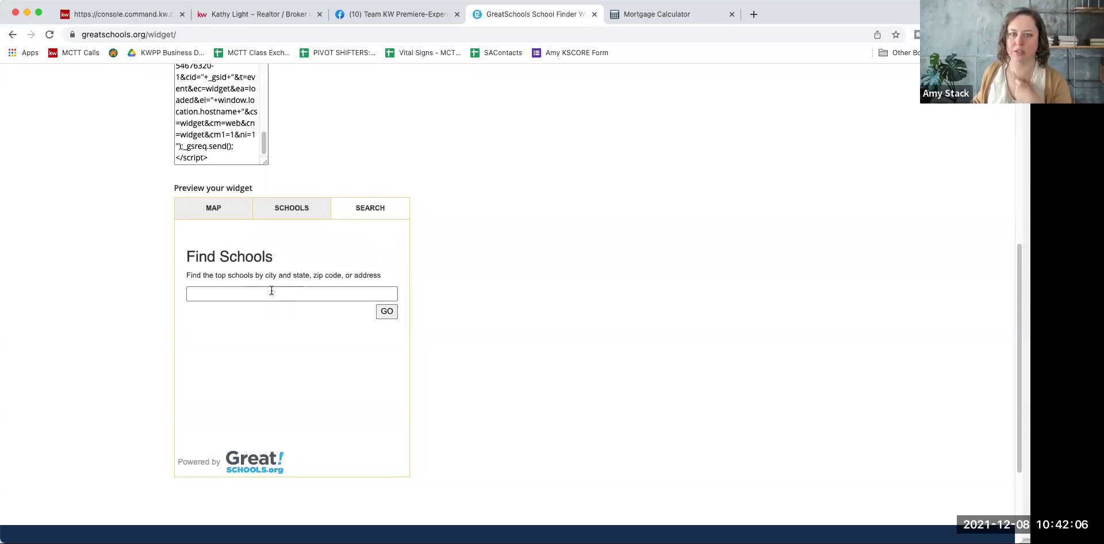
pyautogui.click(206, 217)
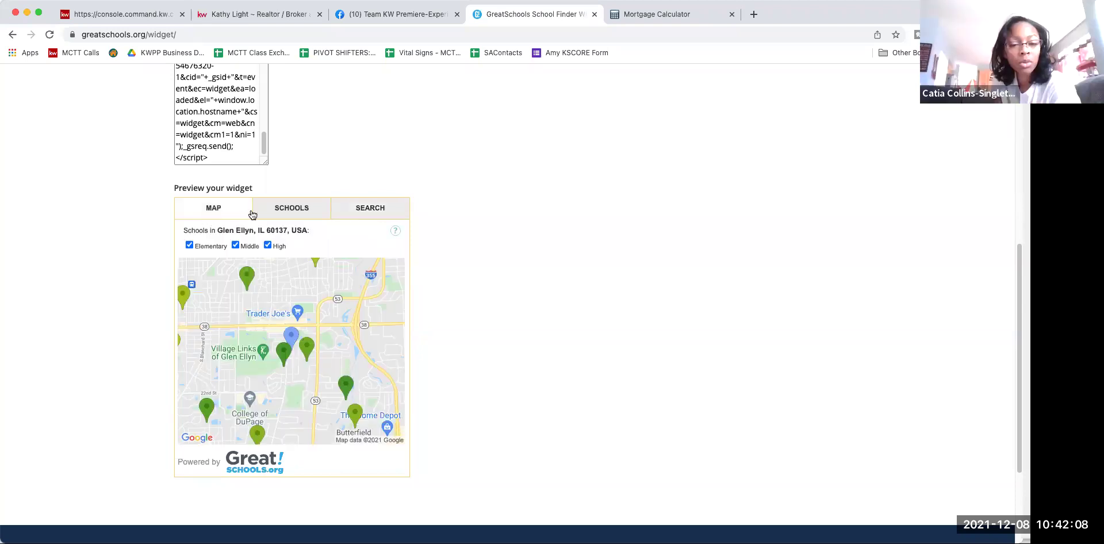
pyautogui.click(282, 211)
pyautogui.click(367, 208)
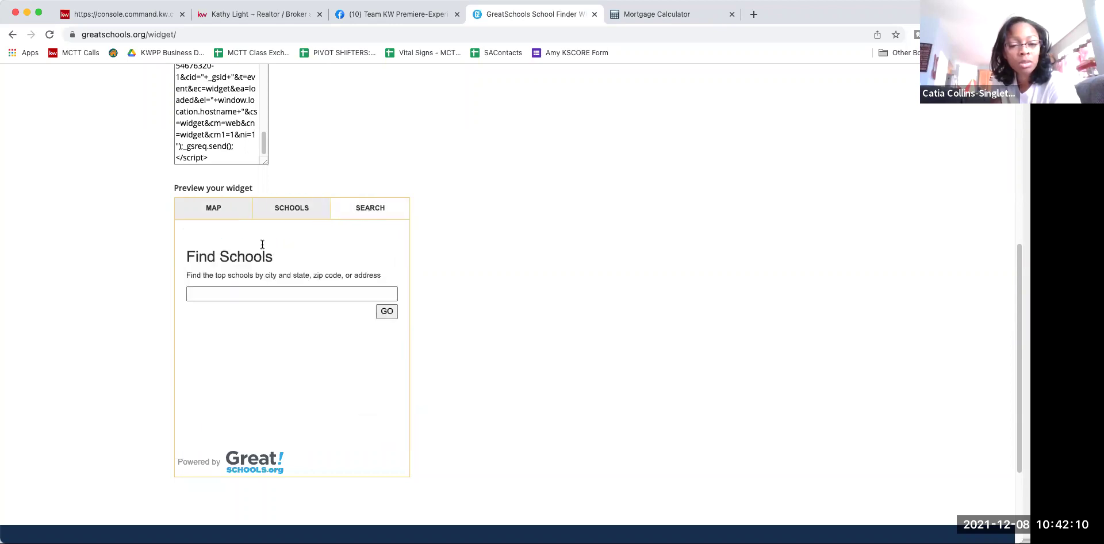
pyautogui.click(213, 208)
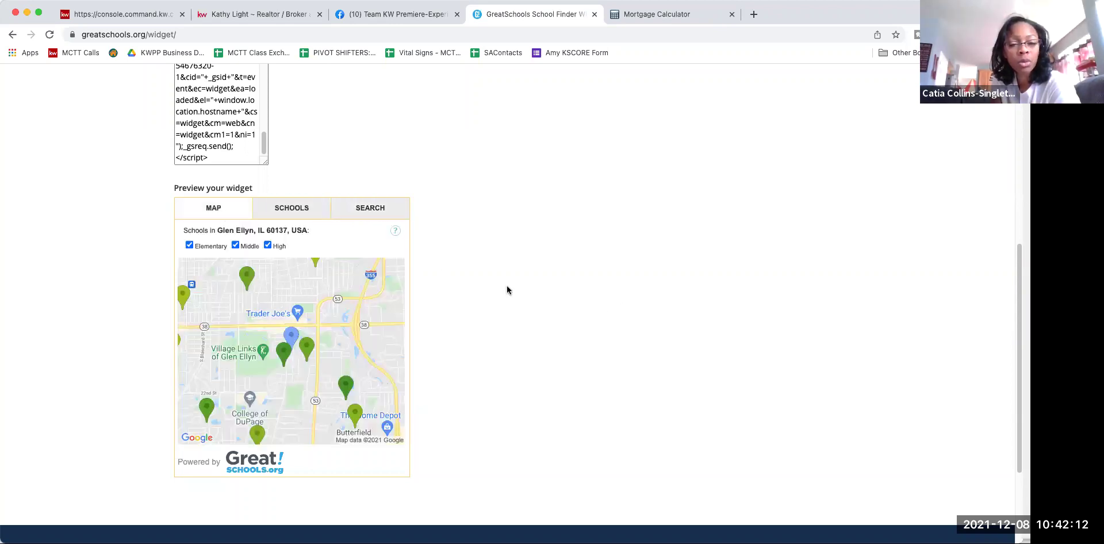
pyautogui.scroll(1, 506, 286)
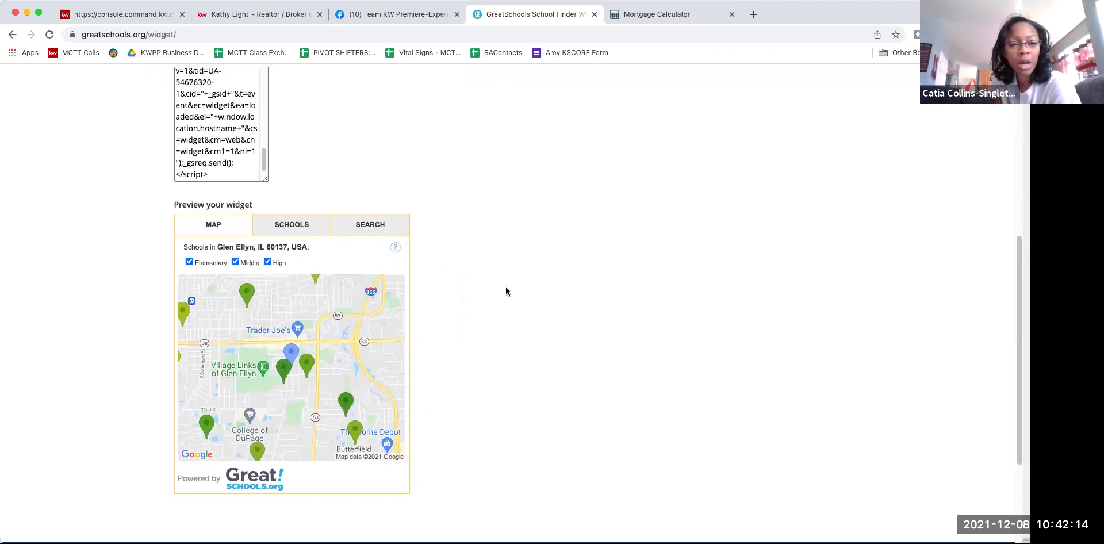
pyautogui.scroll(8, 506, 291)
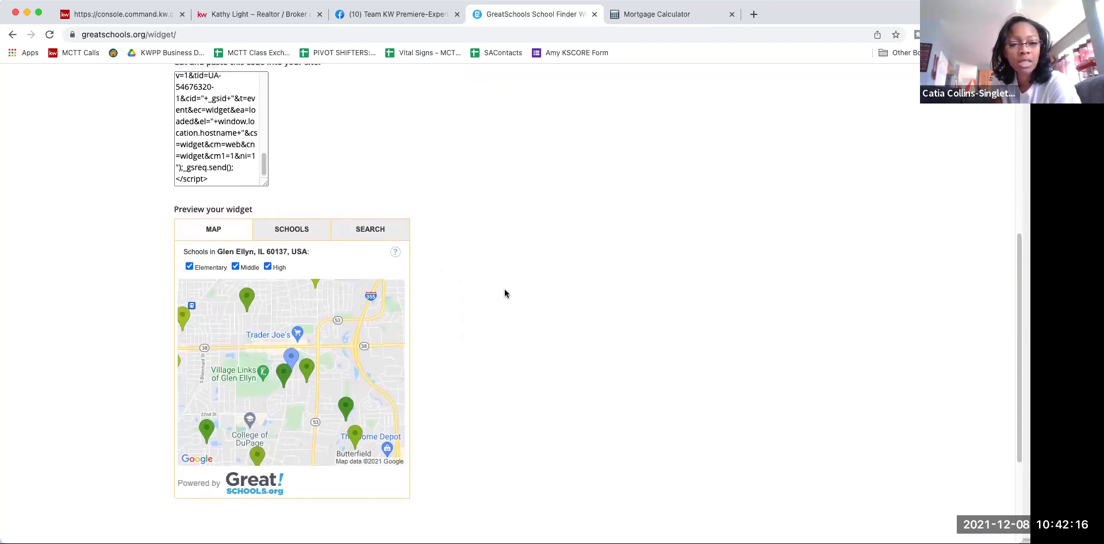
pyautogui.scroll(1, 505, 294)
# Step: Verify the 60137 location setting and preview the widget's list of schools
pyautogui.click(386, 113)
pyautogui.doubleClick(387, 114)
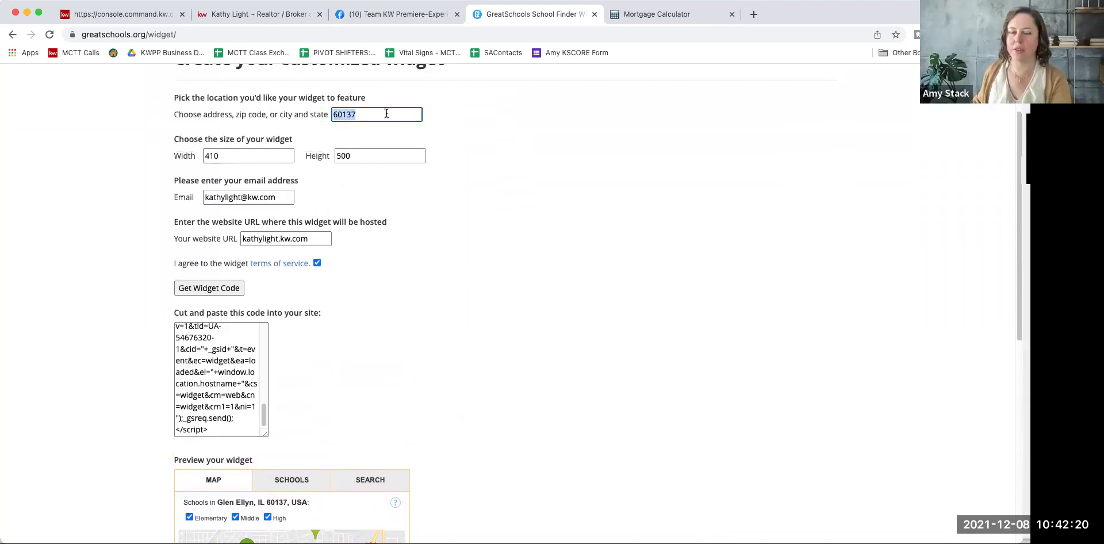
pyautogui.scroll(-9, 564, 435)
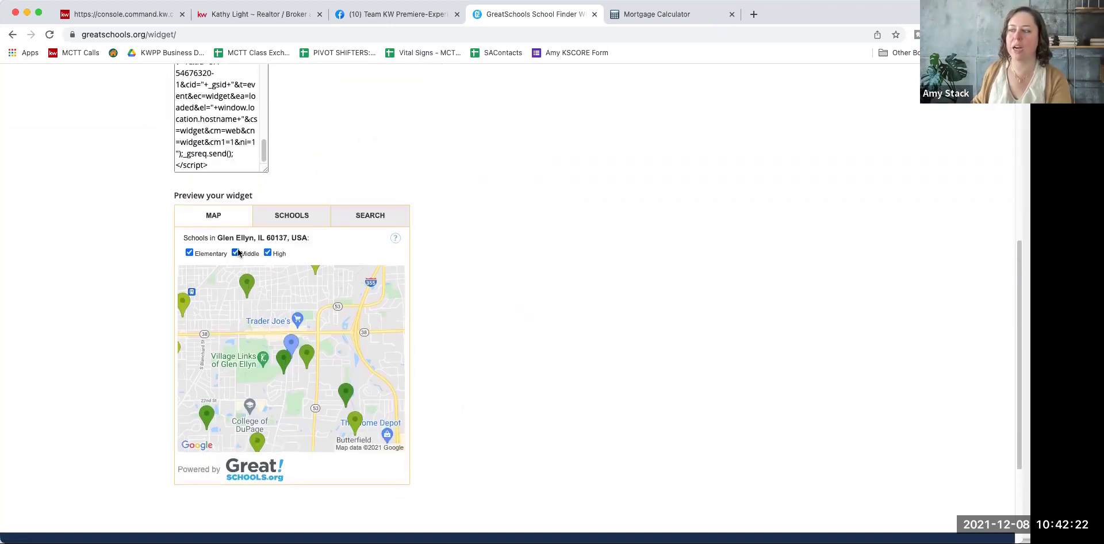
pyautogui.click(286, 211)
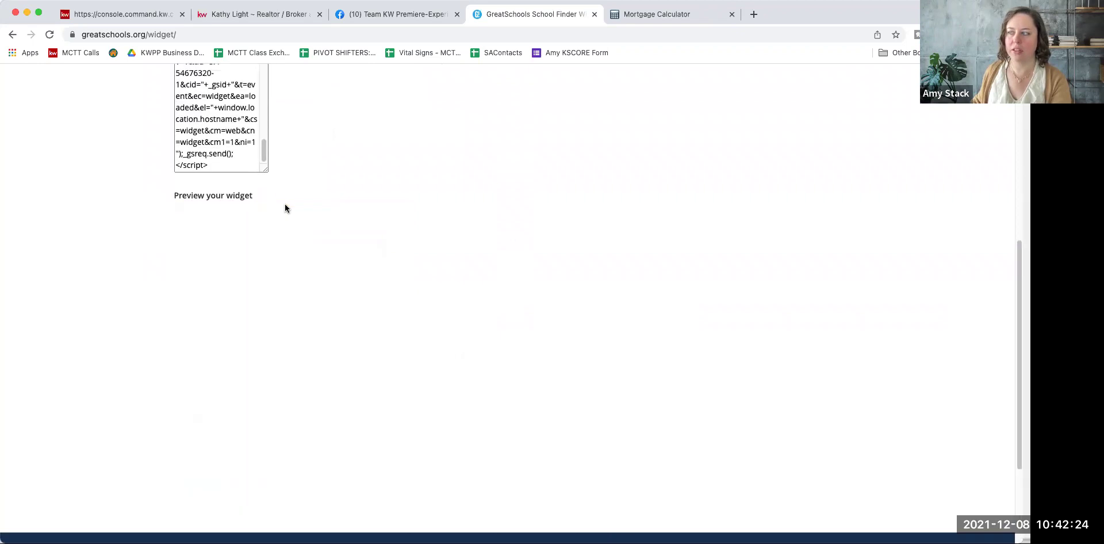
pyautogui.click(293, 221)
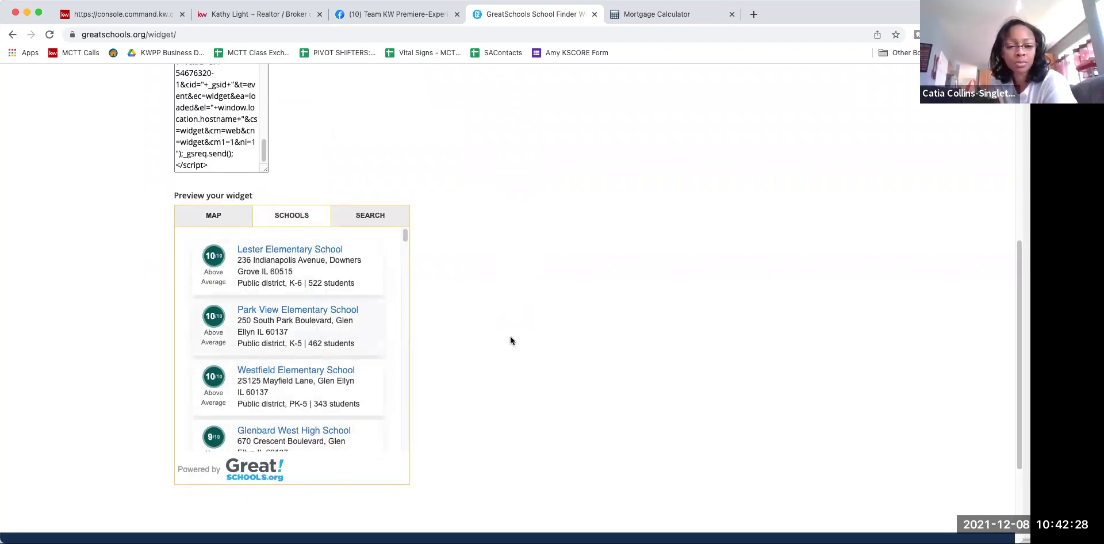
pyautogui.scroll(1, 506, 342)
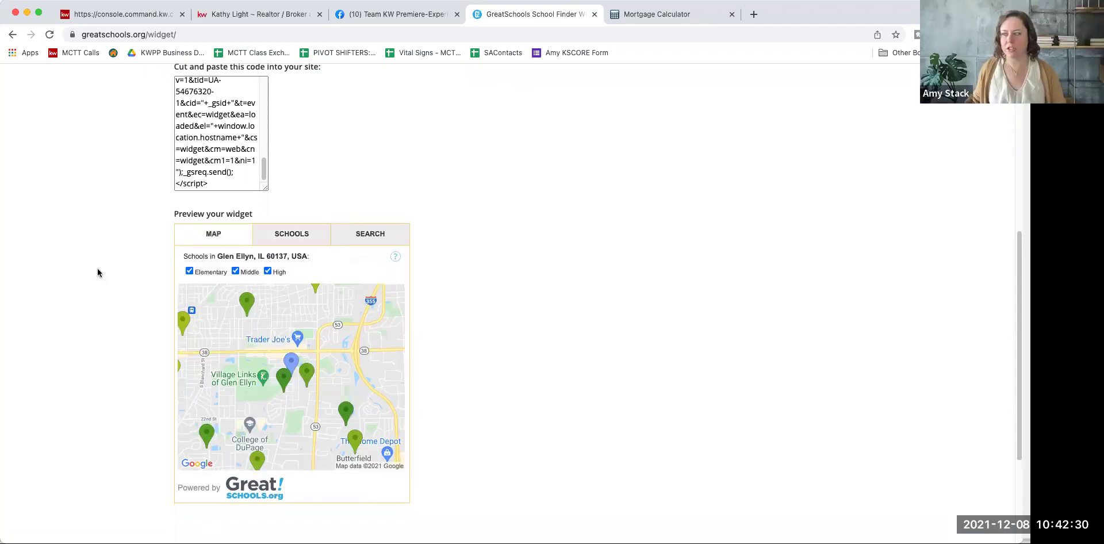
pyautogui.scroll(5, 60, 313)
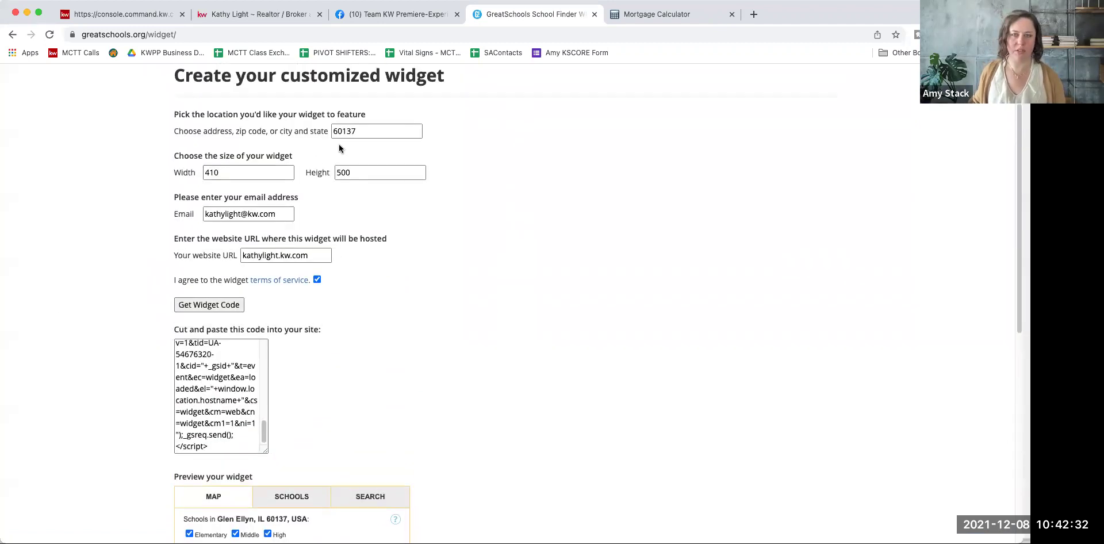
pyautogui.scroll(-2, 498, 448)
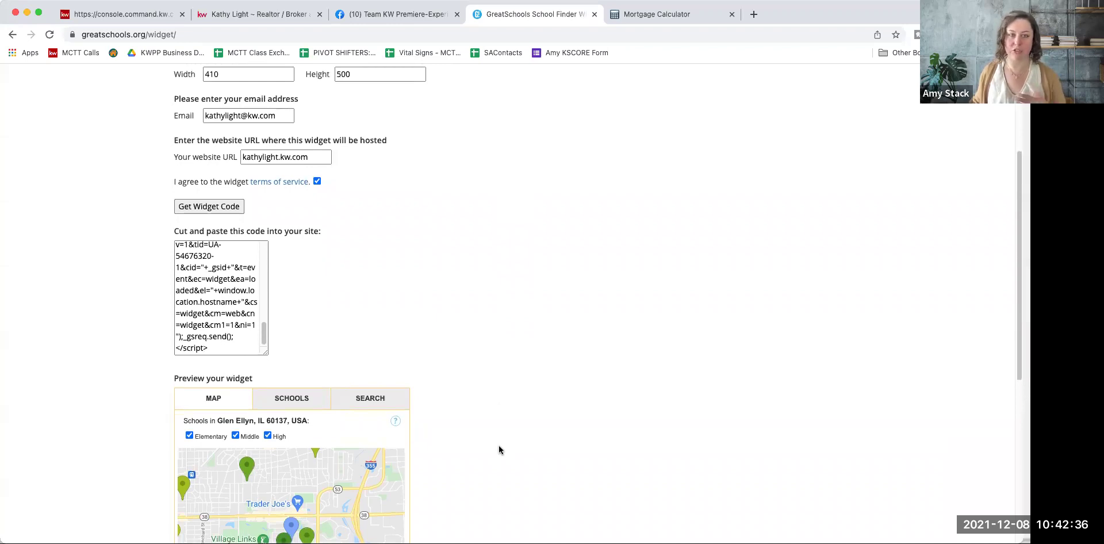
pyautogui.scroll(-1, 100, 304)
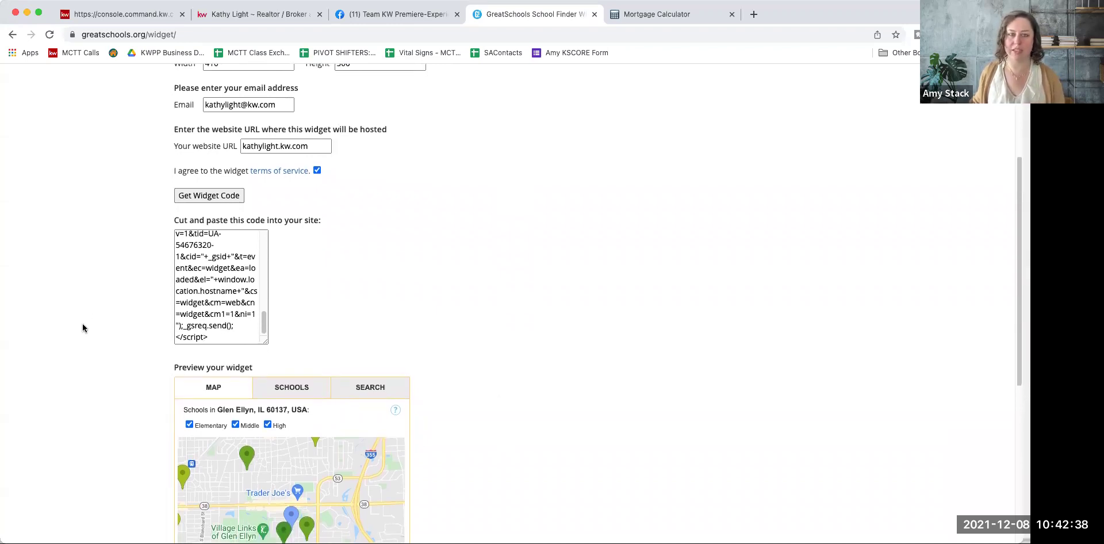
pyautogui.scroll(4, 82, 328)
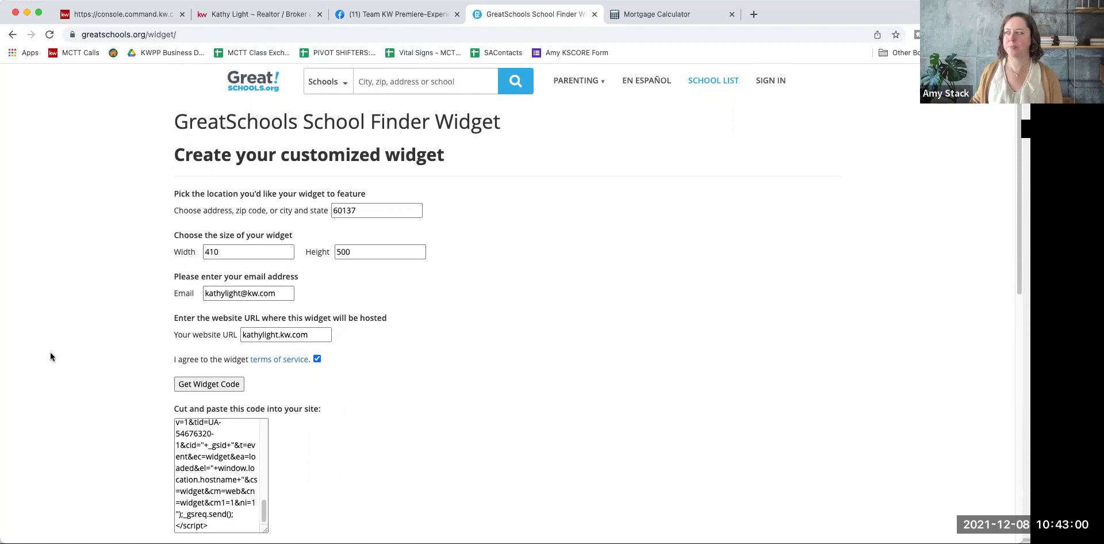
pyautogui.scroll(-2, 139, 395)
# Step: Copy the full 410 × 500 Glen Ellyn widget code again and return to KW Command
pyautogui.moveTo(265, 433); pyautogui.dragTo(264, 345)
pyautogui.tripleClick(210, 361)
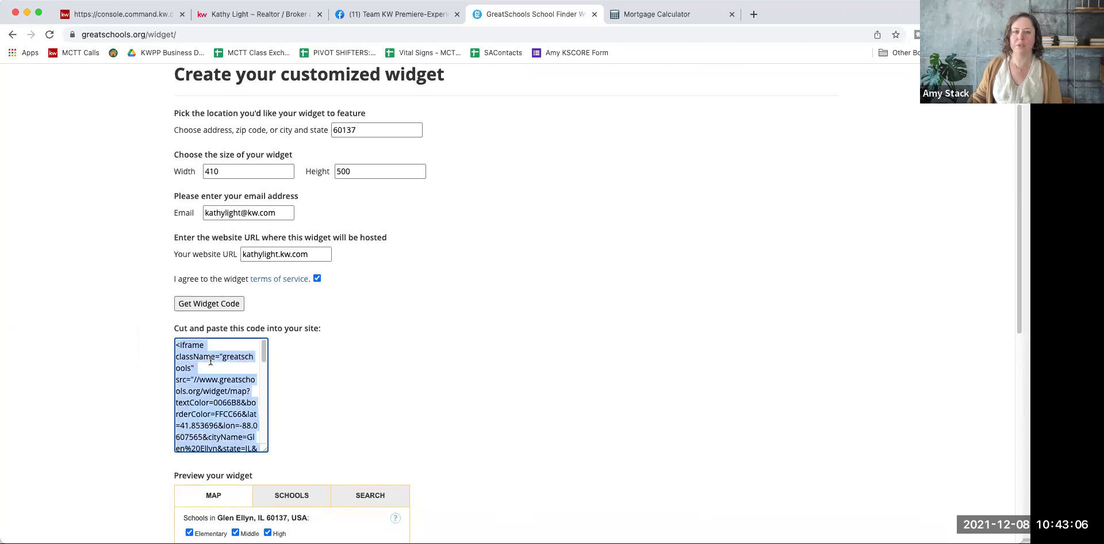
pyautogui.rightClick(209, 395)
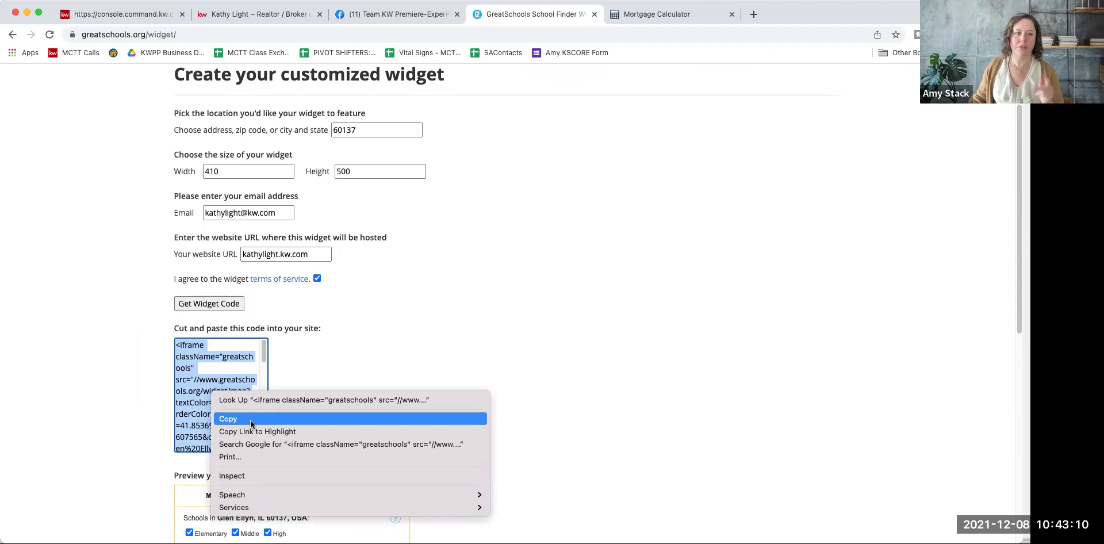
pyautogui.click(453, 331)
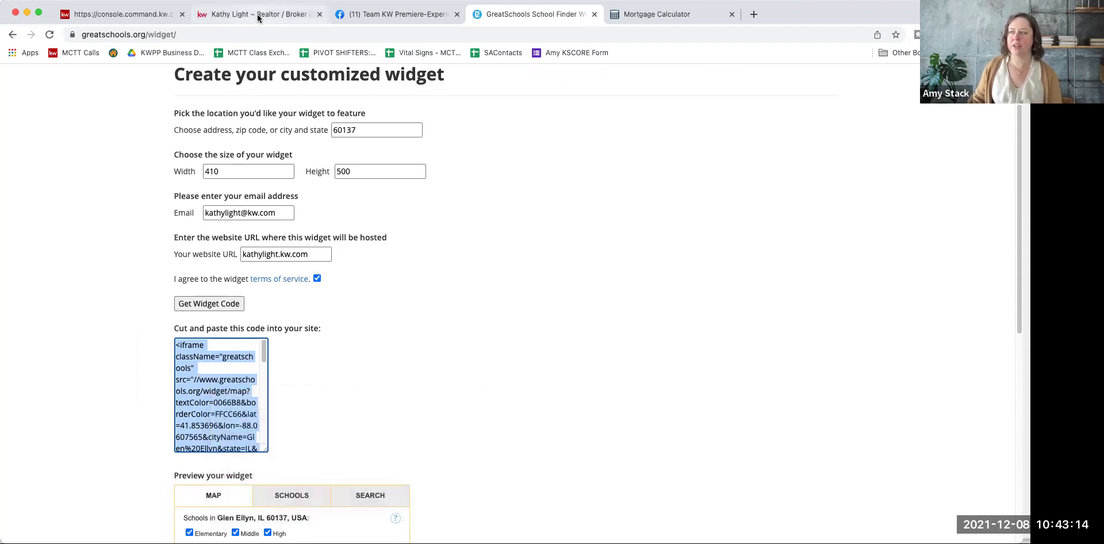
pyautogui.click(119, 18)
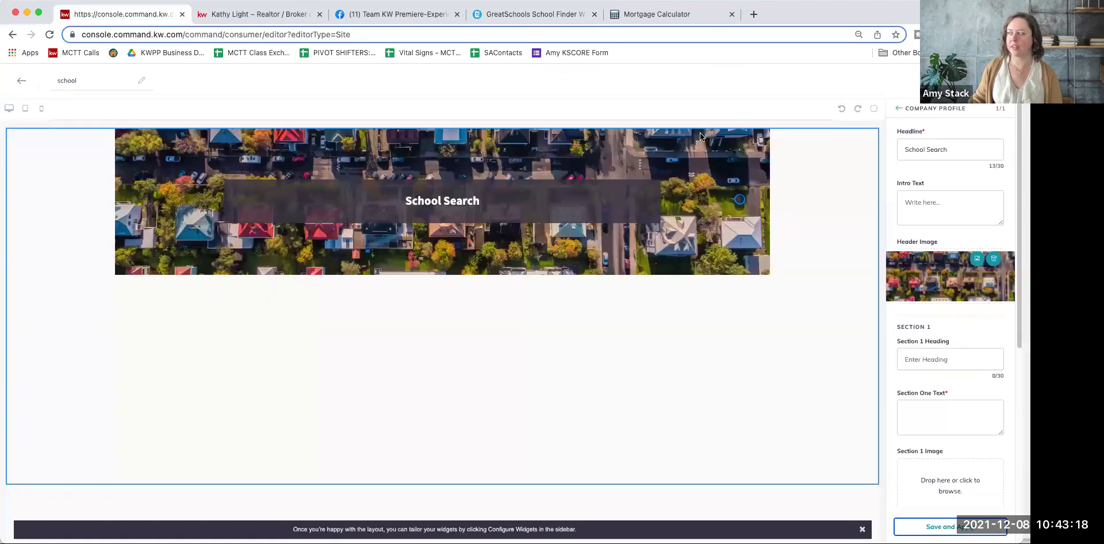
# Step: Paste the GreatSchools widget code into the School Search Intro Text and save and apply it
pyautogui.click(929, 203)
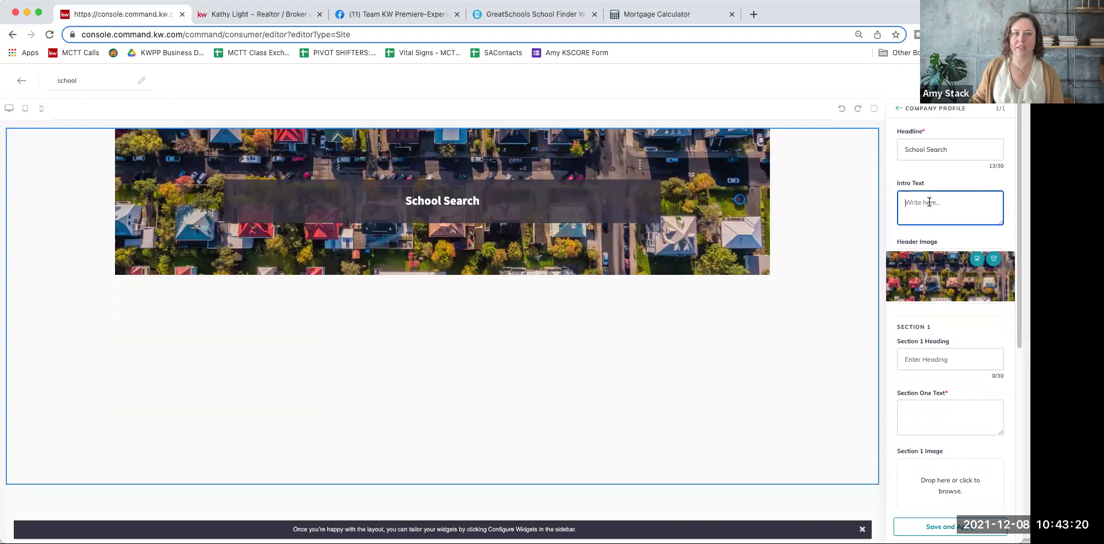
pyautogui.rightClick(929, 203)
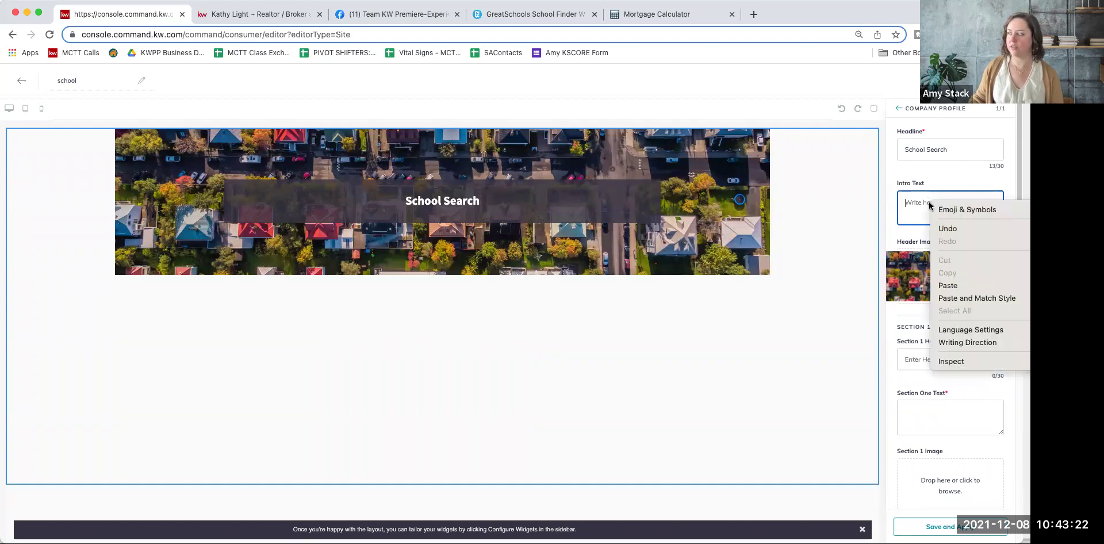
pyautogui.click(952, 286)
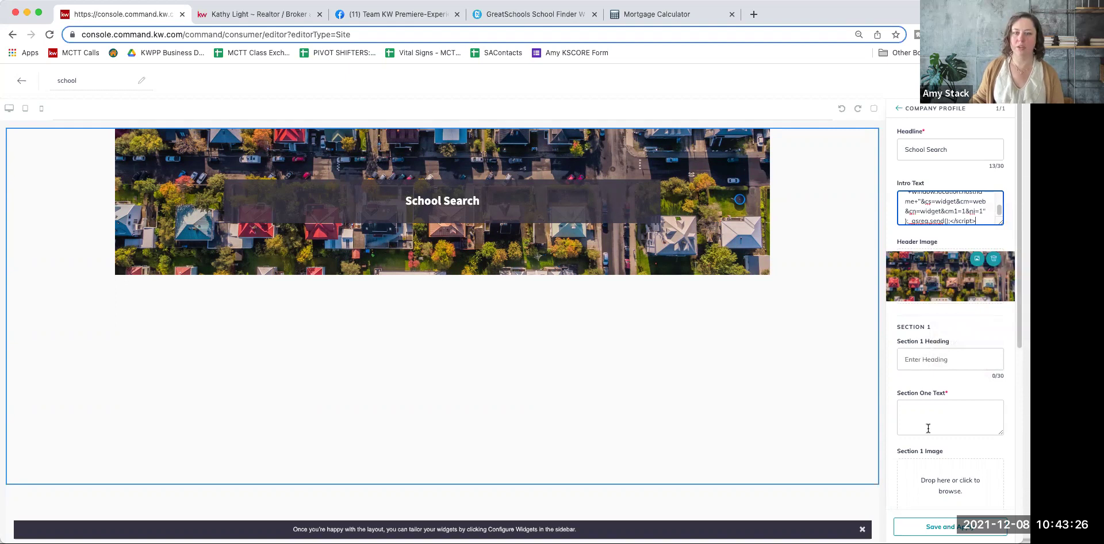
pyautogui.click(958, 528)
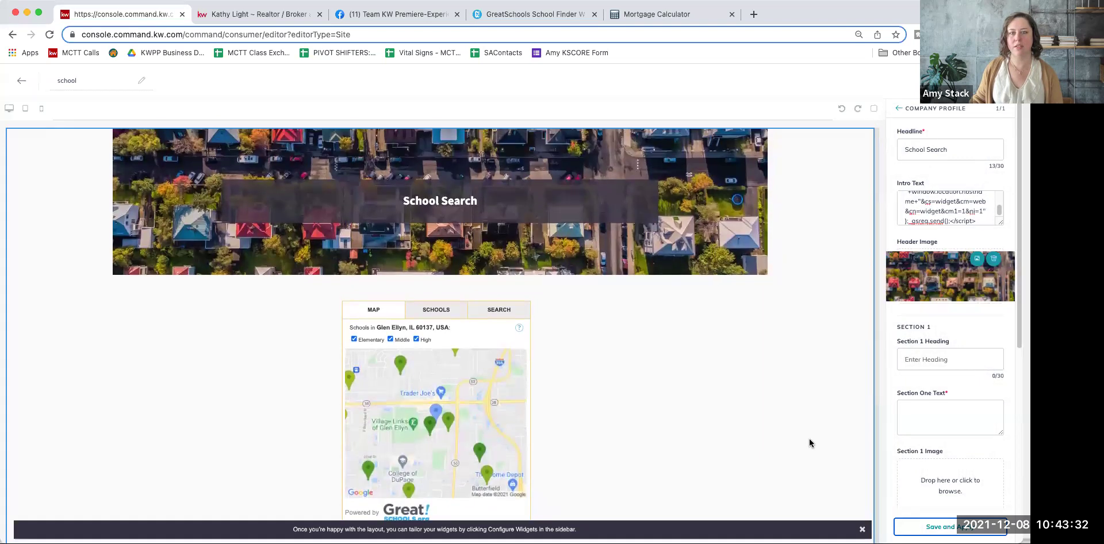
pyautogui.scroll(-4, 810, 443)
pyautogui.scroll(4, 809, 443)
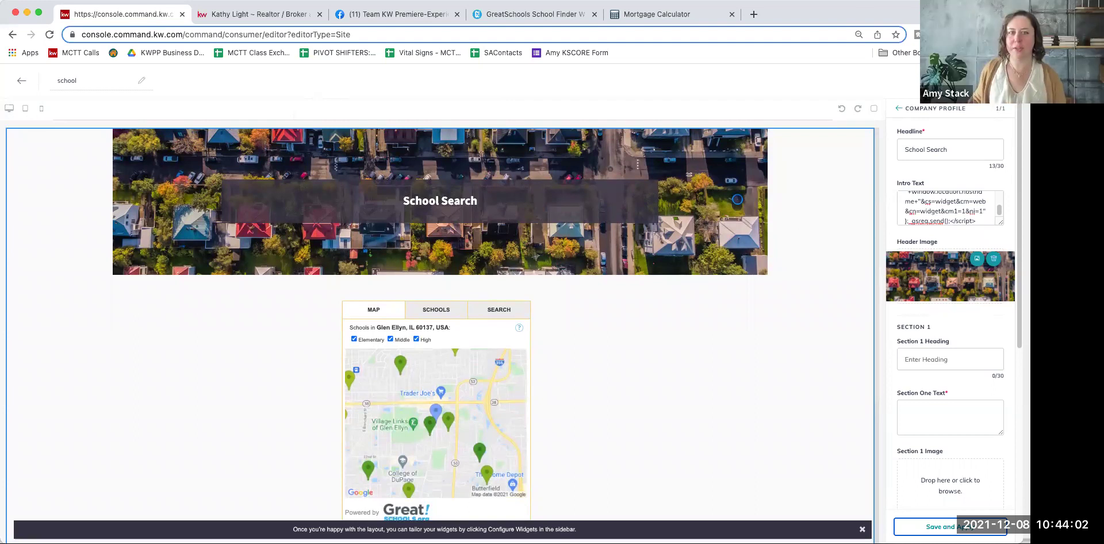
# Step: Save the School Search page, keeping its header image, and agree to continue to publishing
pyautogui.click(951, 527)
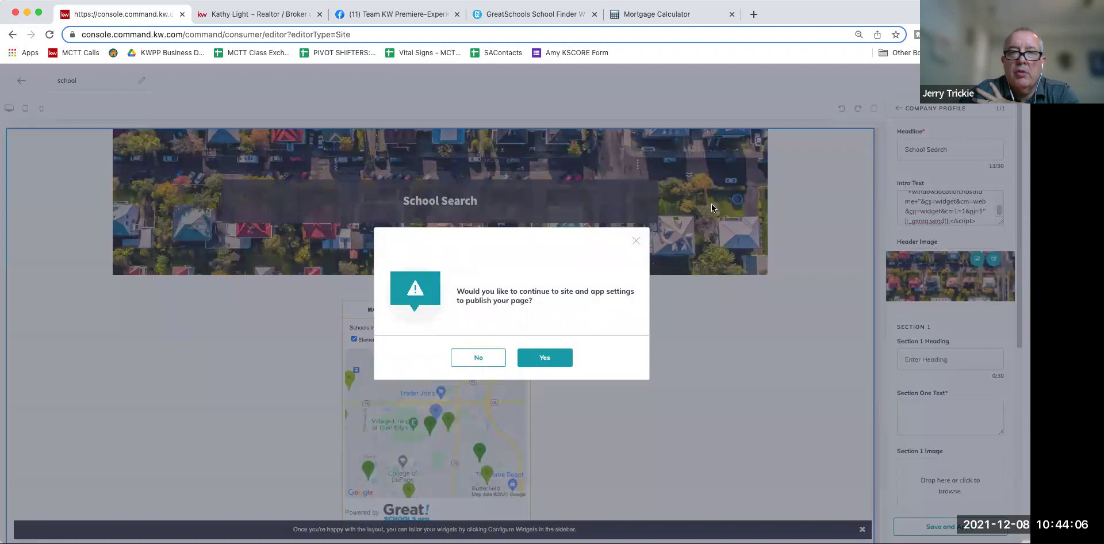
pyautogui.click(636, 241)
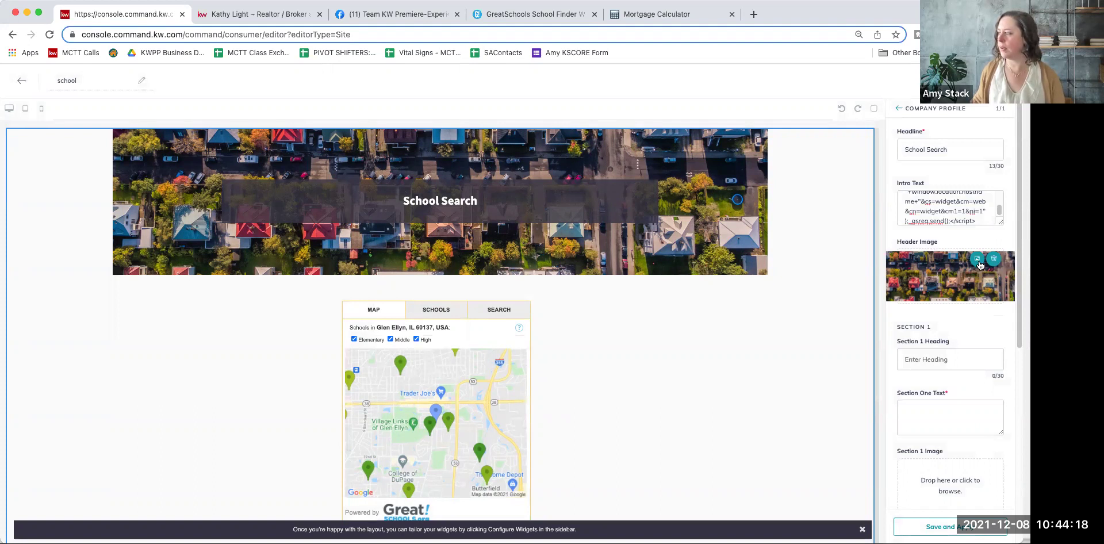
pyautogui.click(978, 260)
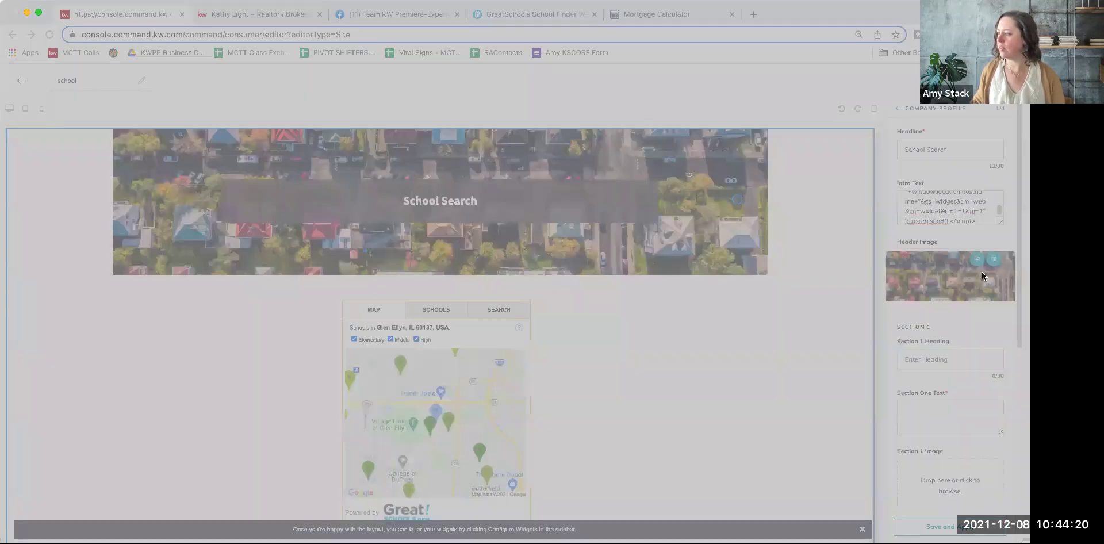
pyautogui.click(657, 389)
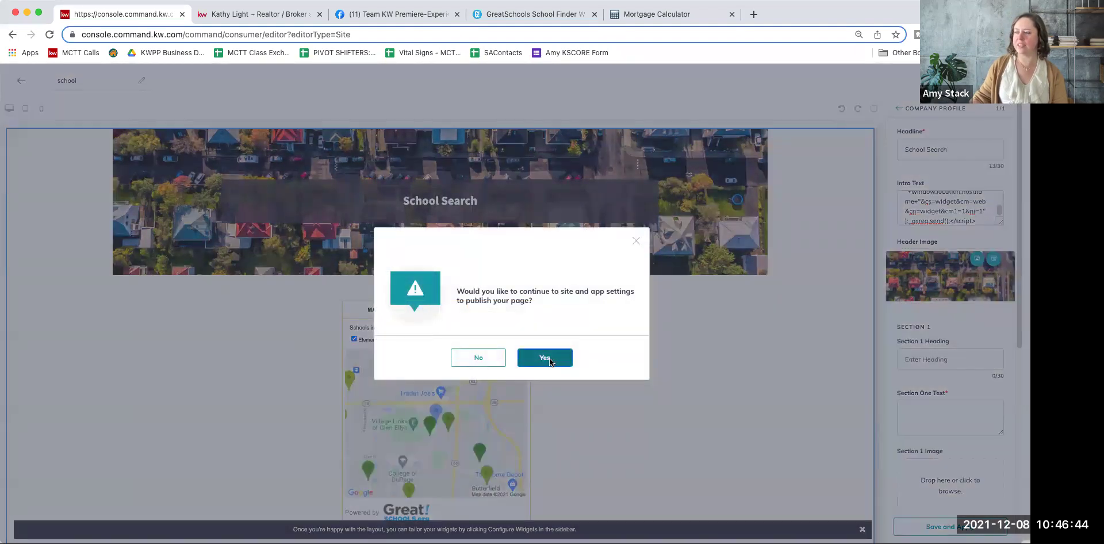
pyautogui.click(545, 358)
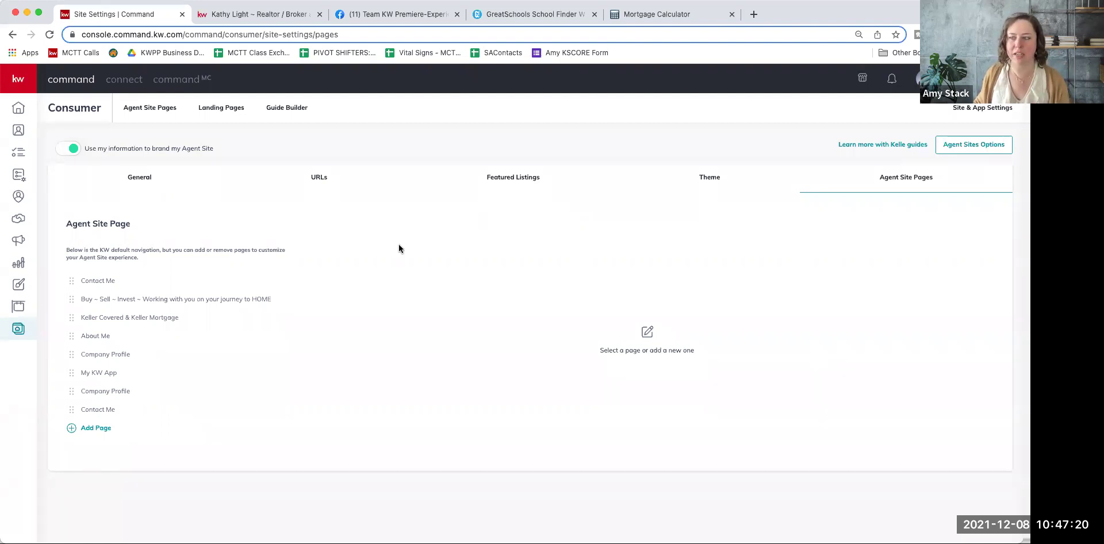
# Step: Return to the Agent Site Pages list, then open the Site & App Settings
pyautogui.click(20, 331)
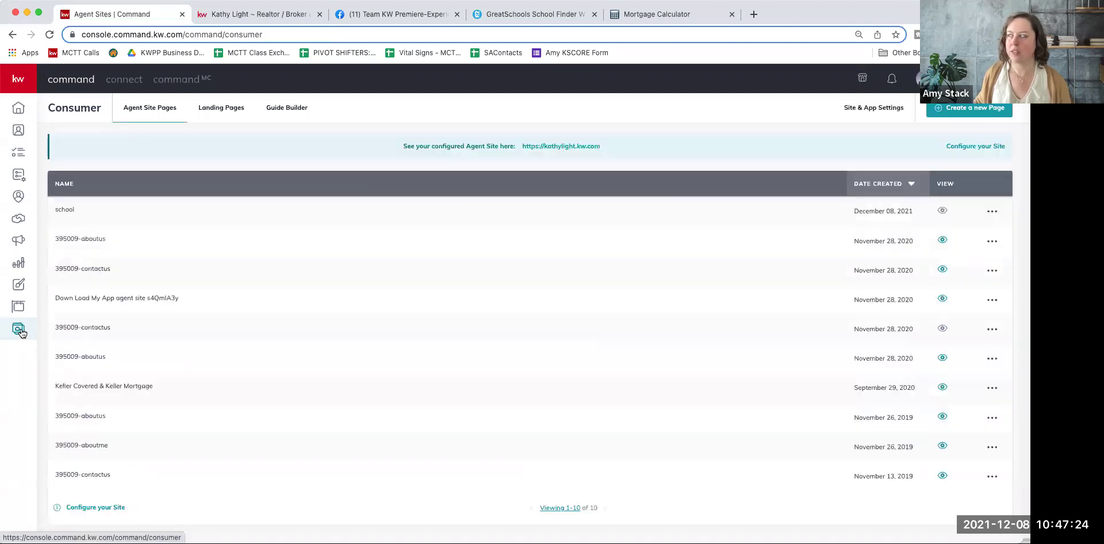
pyautogui.click(874, 109)
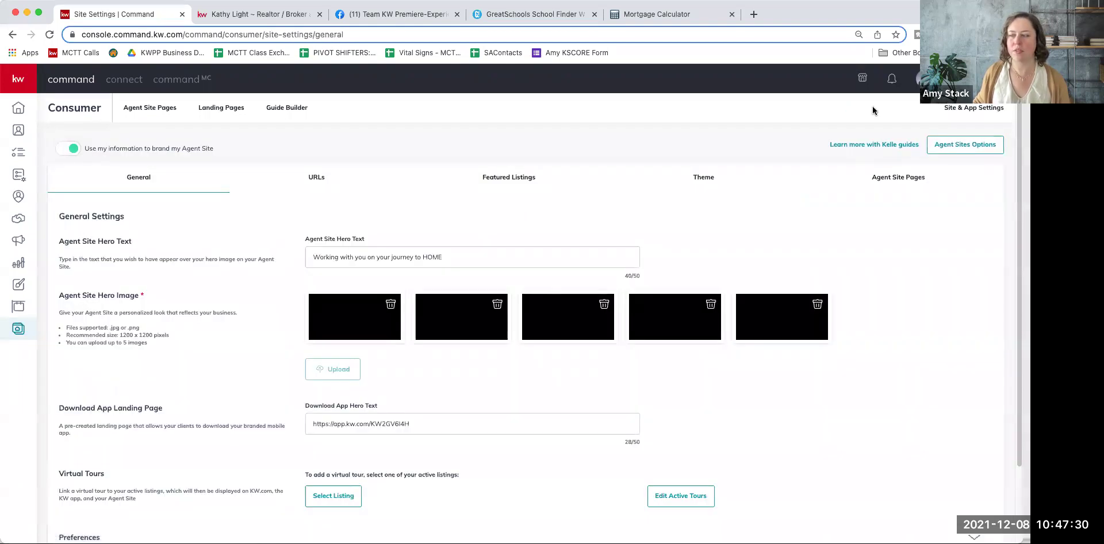
# Step: Show the site's navigation pages and add a New Page entry
pyautogui.click(890, 183)
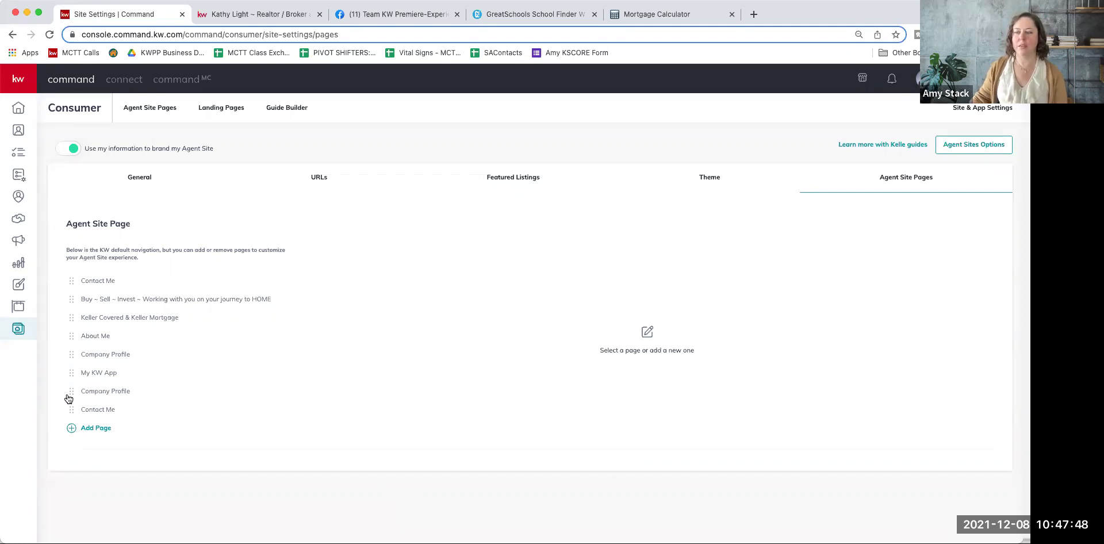
pyautogui.click(99, 429)
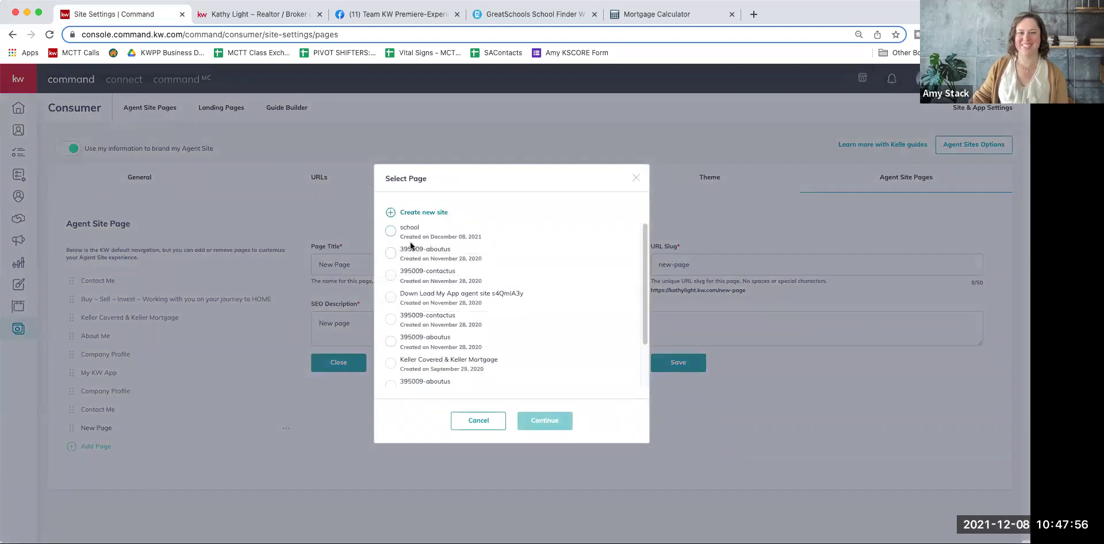
# Step: Pick the 'school' page in the Select Page dialog and confirm it
pyautogui.scroll(-1, 492, 365)
pyautogui.scroll(2, 492, 366)
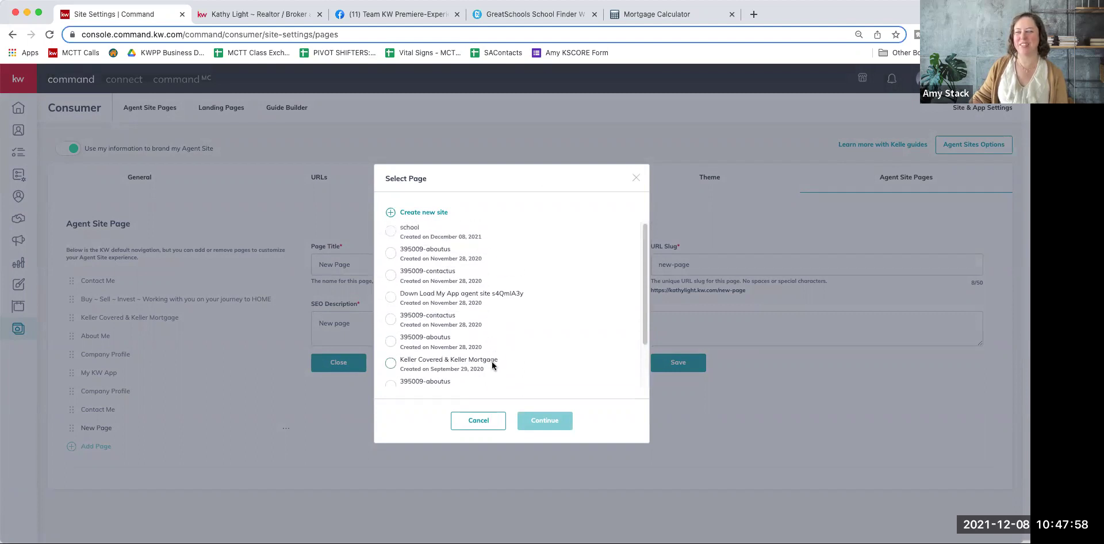
pyautogui.click(390, 231)
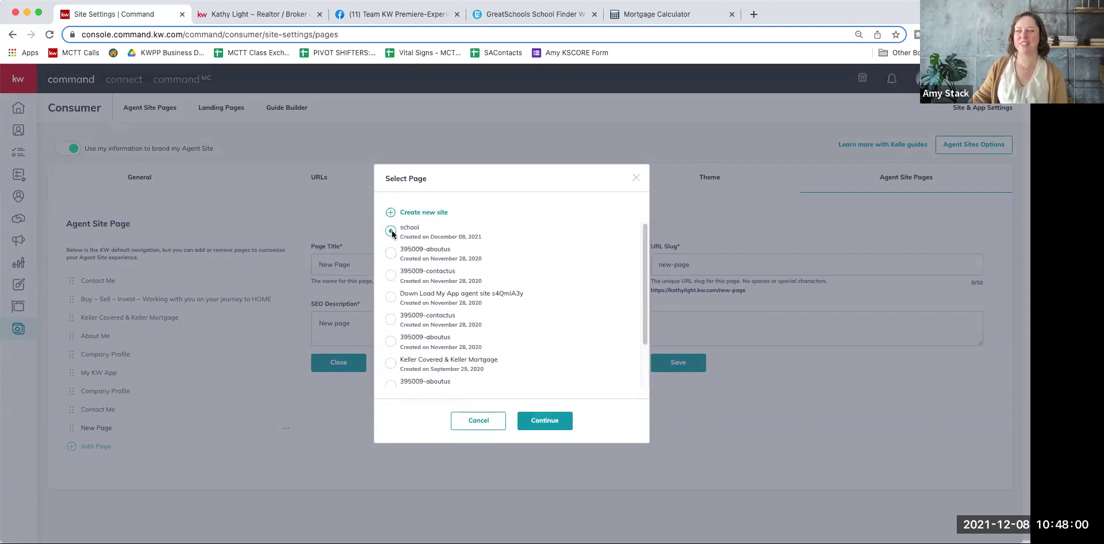
pyautogui.click(562, 419)
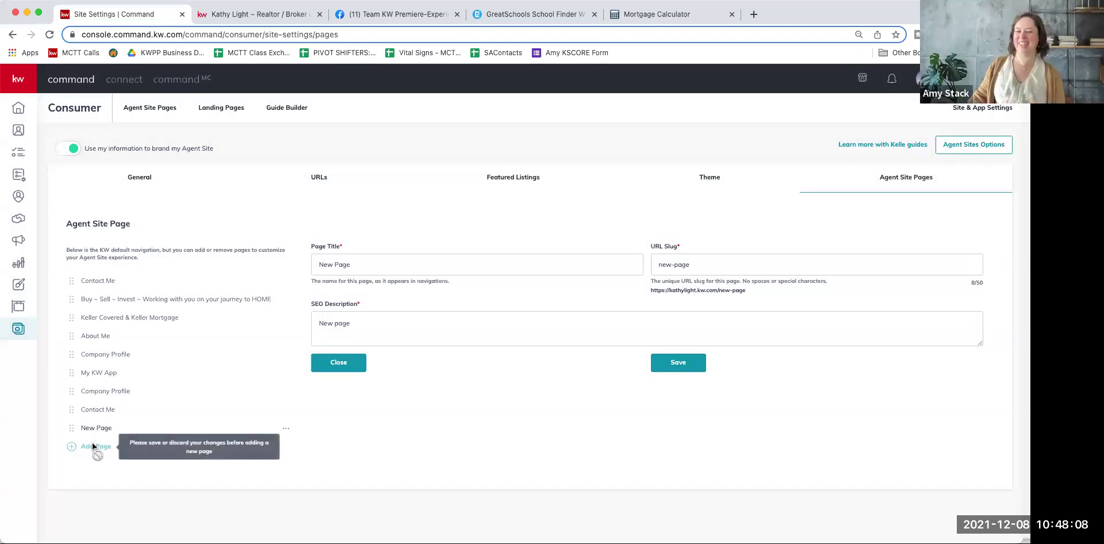
# Step: Select the default 'New Page' title and erase it, leaving Page Title blank
pyautogui.doubleClick(337, 266)
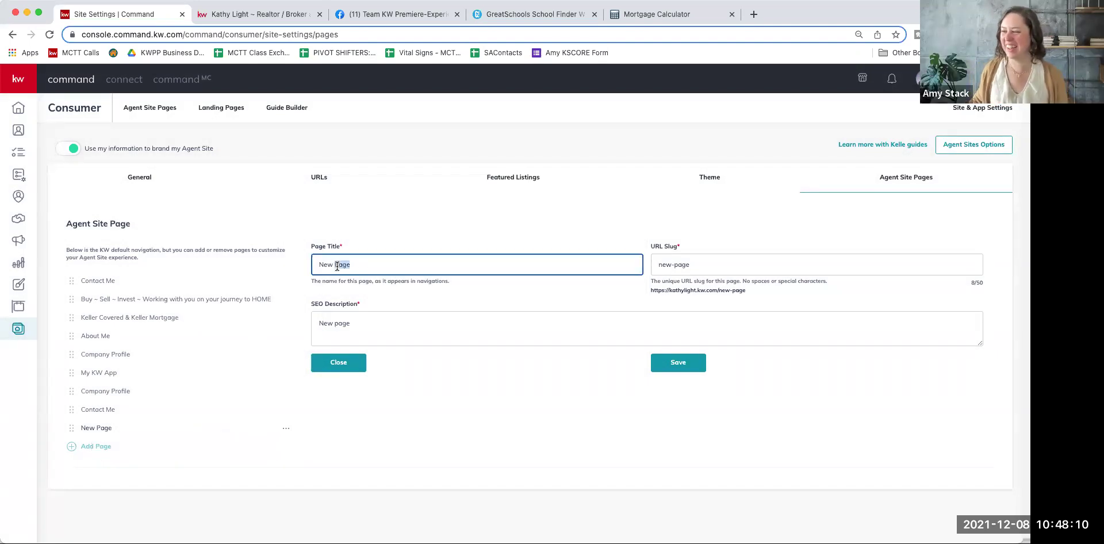
pyautogui.tripleClick(337, 265)
pyautogui.write('Sco')
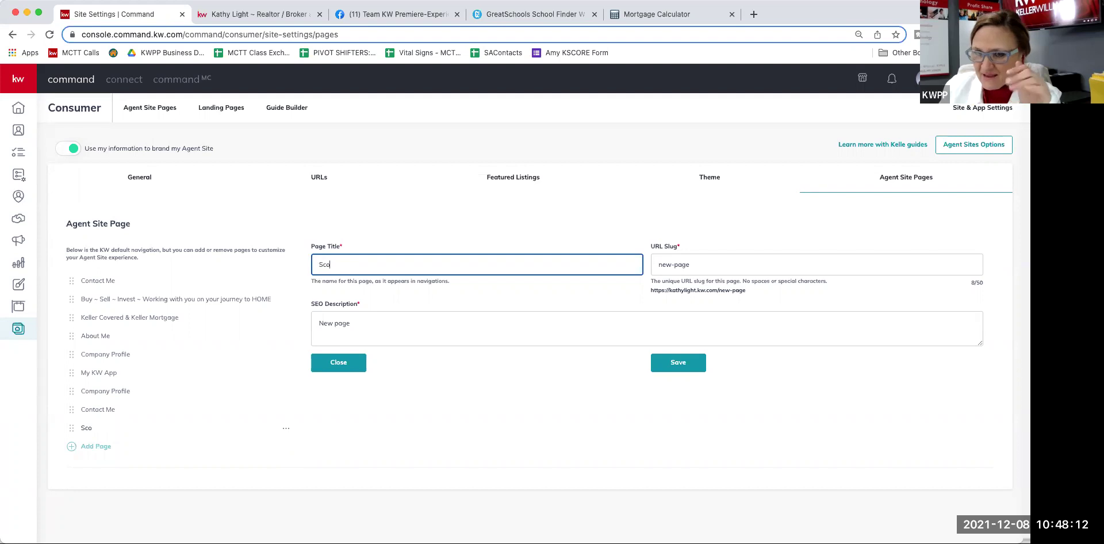
pyautogui.press('BackSpace')
pyautogui.press('BackSpace')
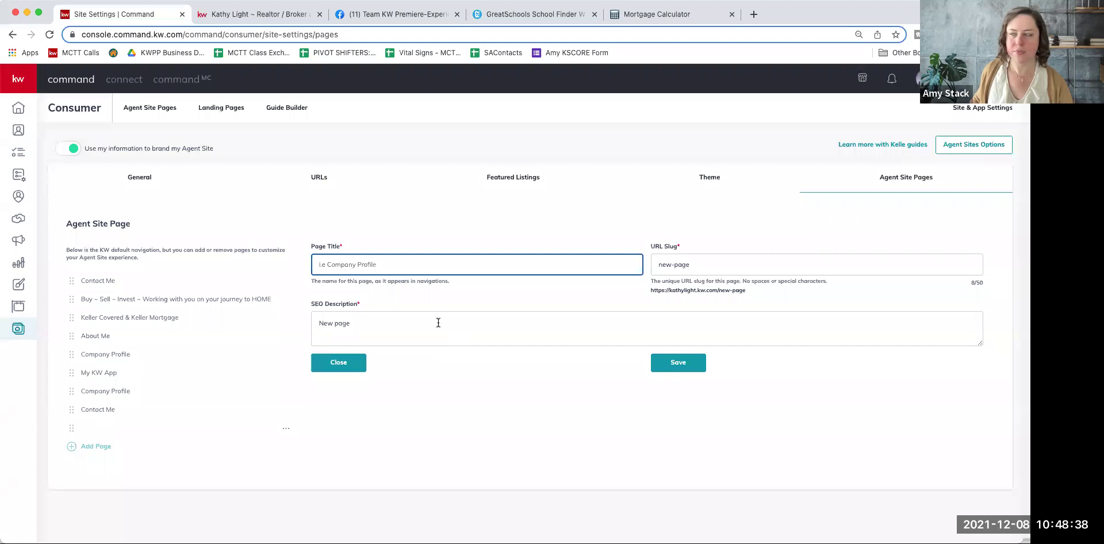
pyautogui.click(251, 18)
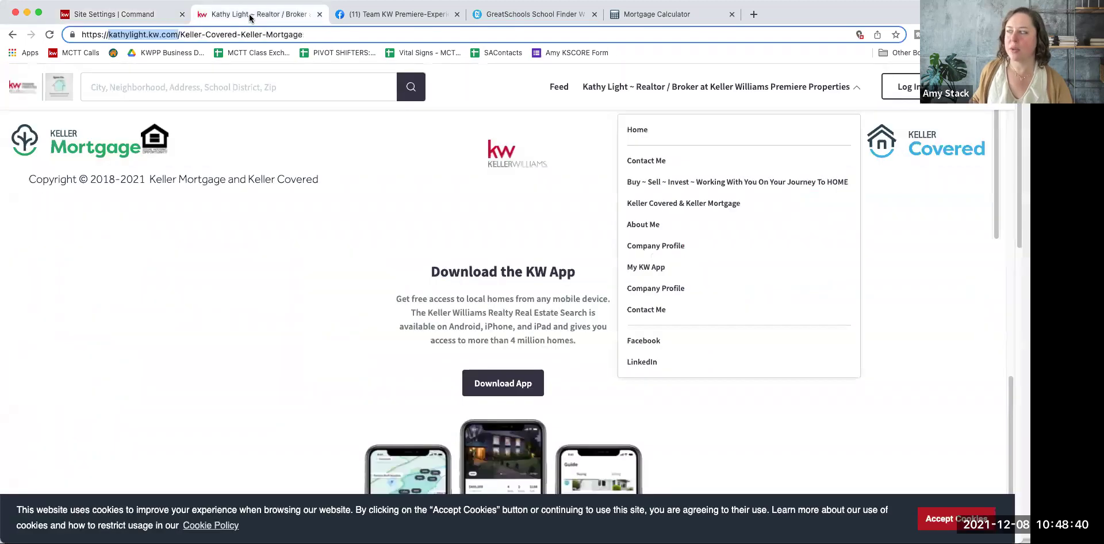
pyautogui.click(848, 92)
pyautogui.click(849, 92)
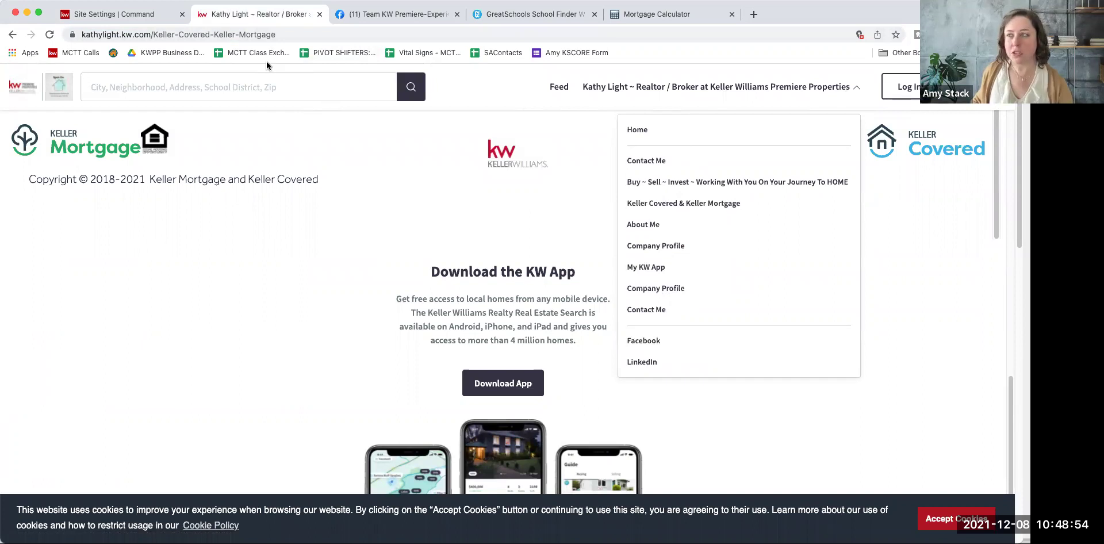
pyautogui.click(154, 18)
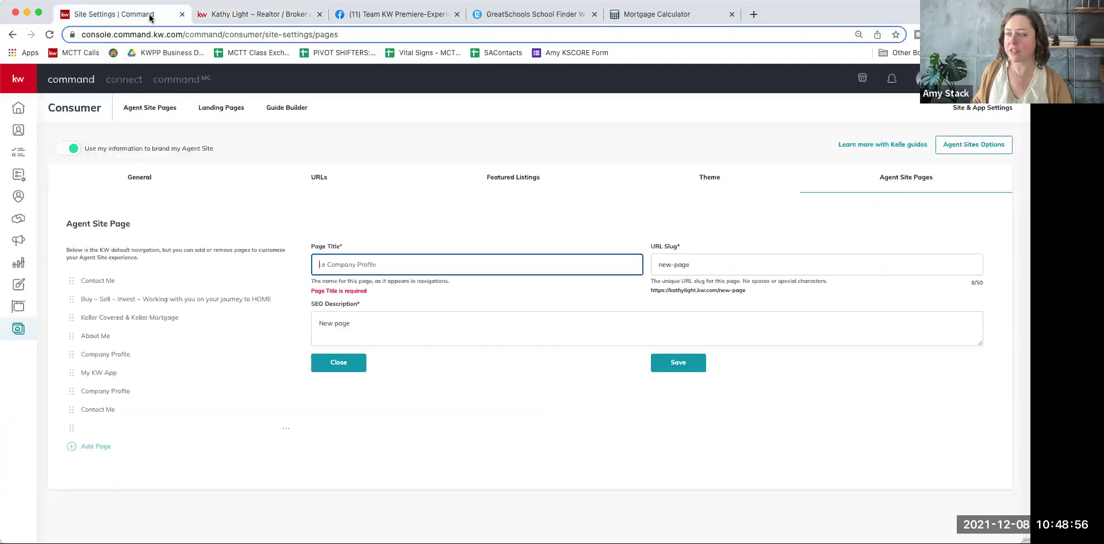
# Step: Title the new navigation page 'Education', then switch to the live agent website
pyautogui.write('Education')
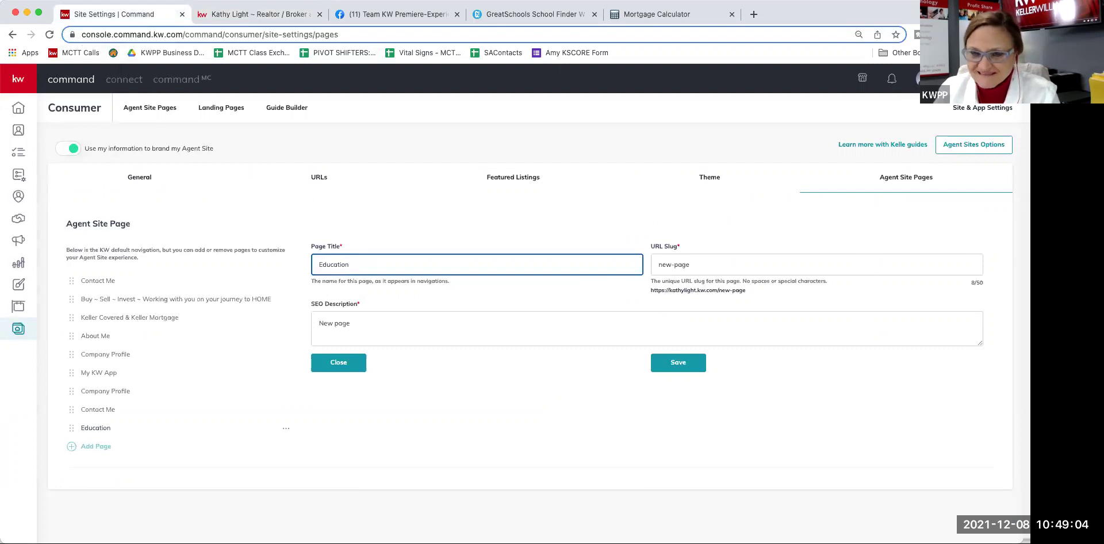
pyautogui.click(667, 266)
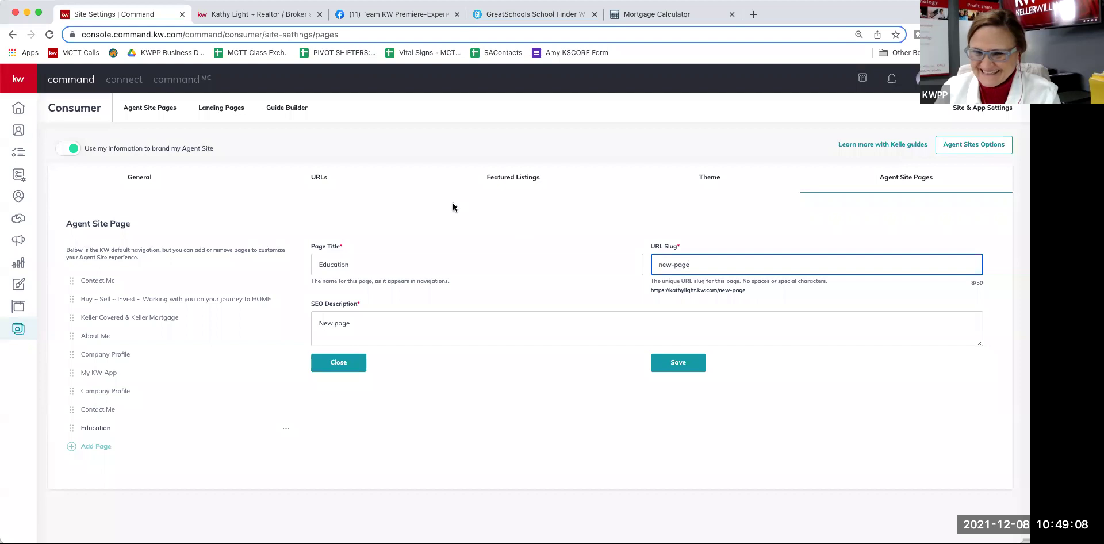
pyautogui.click(232, 18)
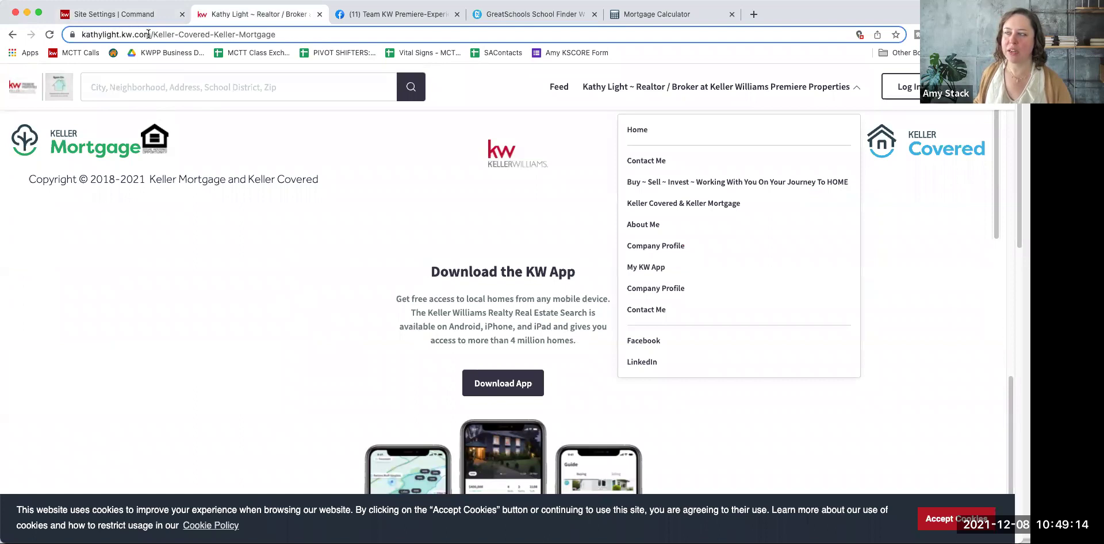
# Step: Inspect the page path on the live site's Contact Me page, then return to the Education settings form
pyautogui.moveTo(152, 35); pyautogui.dragTo(276, 35)
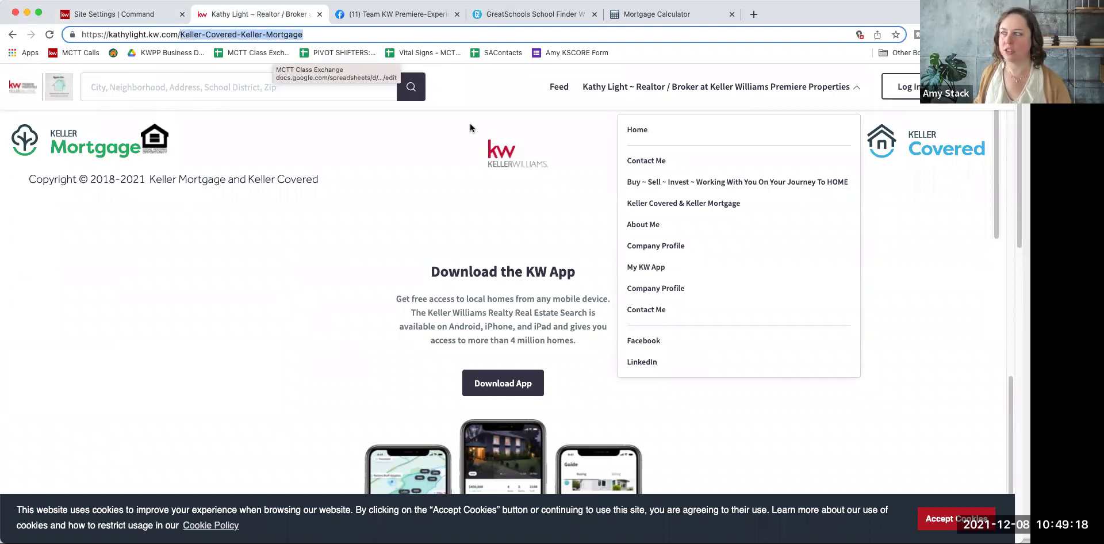
pyautogui.click(649, 164)
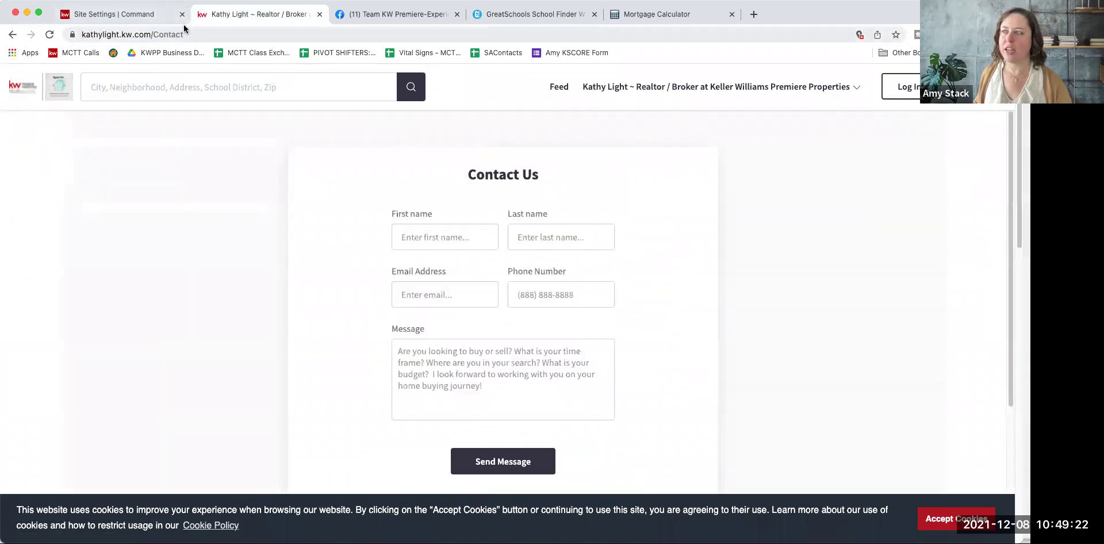
pyautogui.click(163, 18)
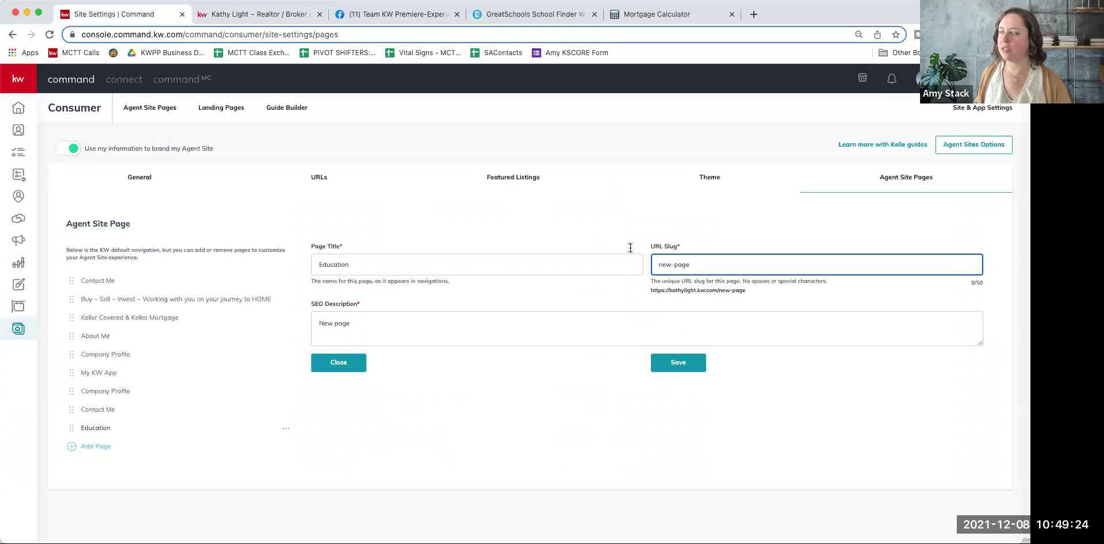
# Step: Change the Education page's URL slug from new-page to school, checking the preview address kathylight.kw.com/school
pyautogui.tripleClick(672, 265)
pyautogui.write('school')
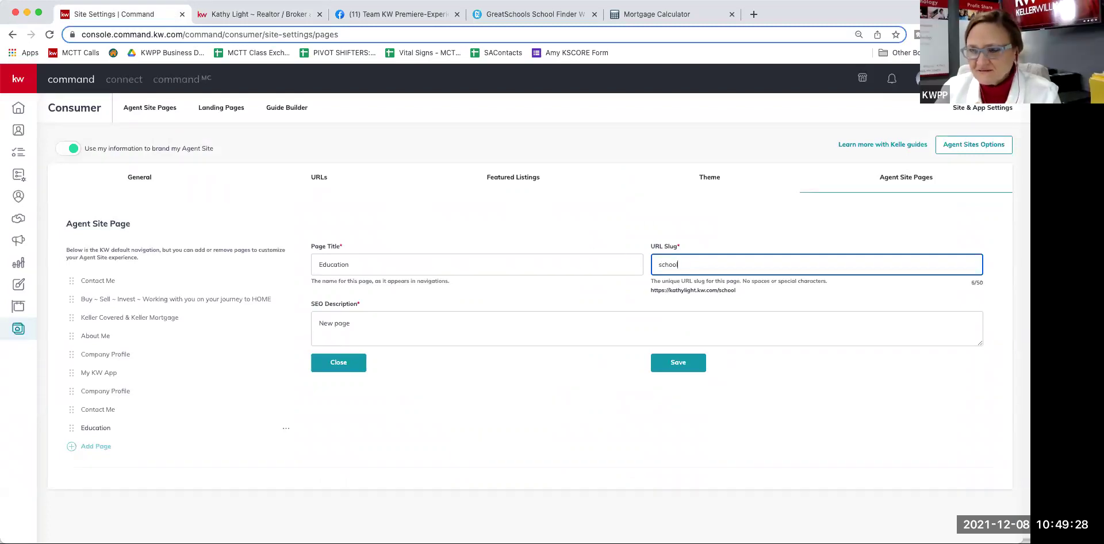
pyautogui.moveTo(736, 291); pyautogui.dragTo(657, 292)
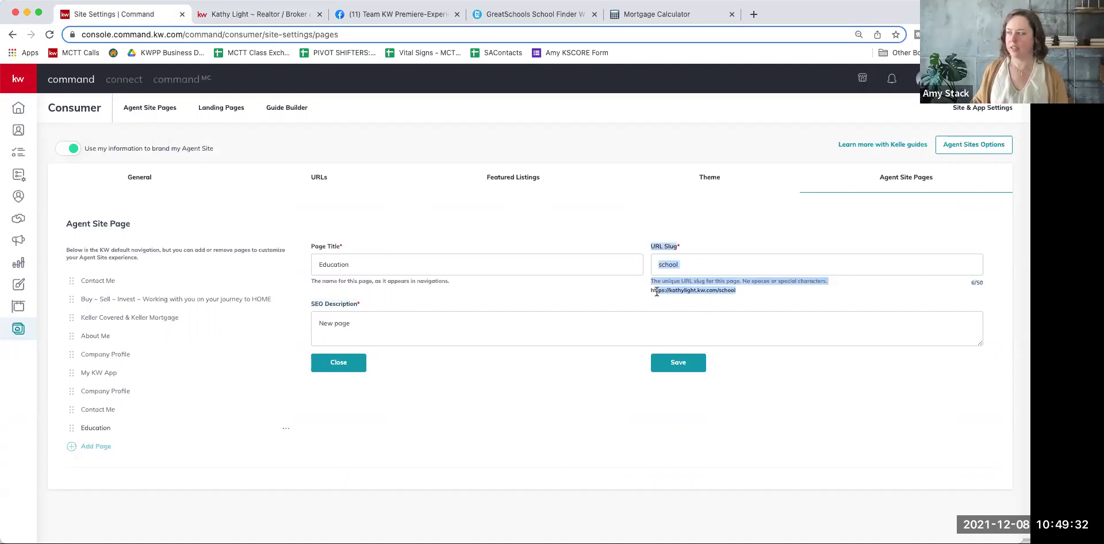
pyautogui.click(689, 291)
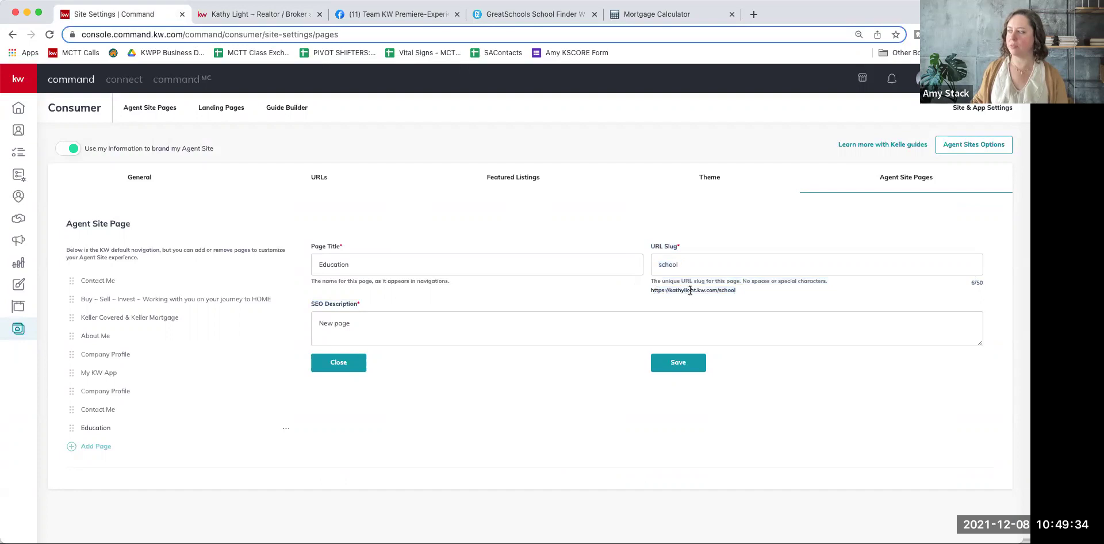
pyautogui.tripleClick(690, 291)
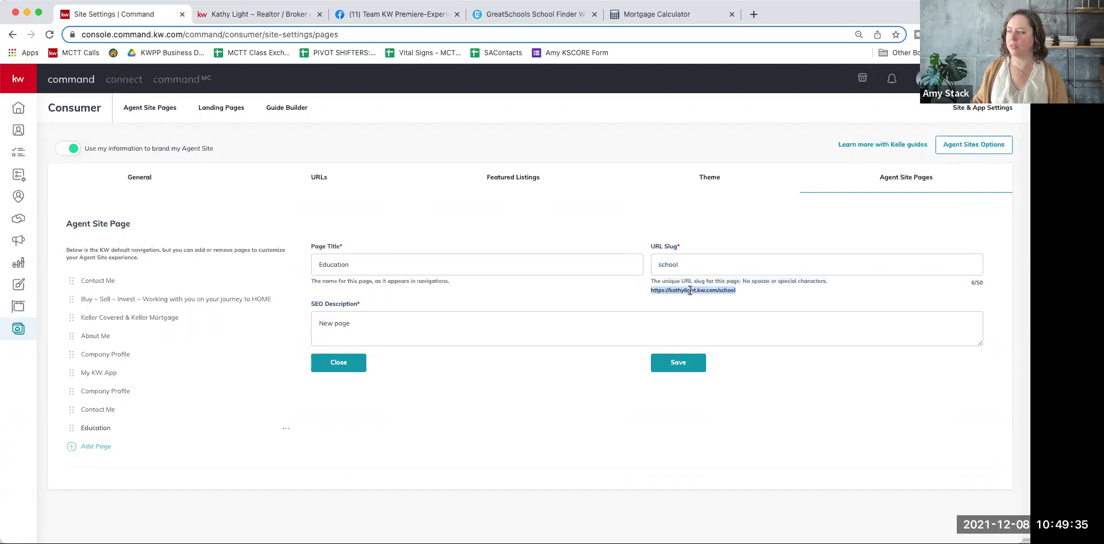
pyautogui.click(649, 303)
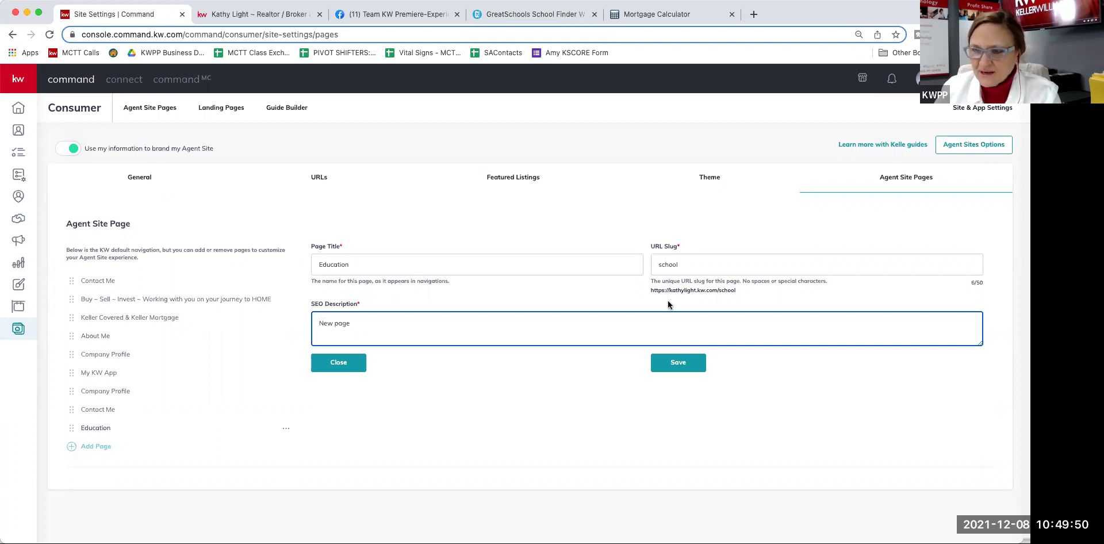
# Step: Extend the Education slug to 'schools' so its address becomes kathylight.kw.com/schools
pyautogui.click(689, 268)
pyautogui.write('s')
pyautogui.press('Tab')
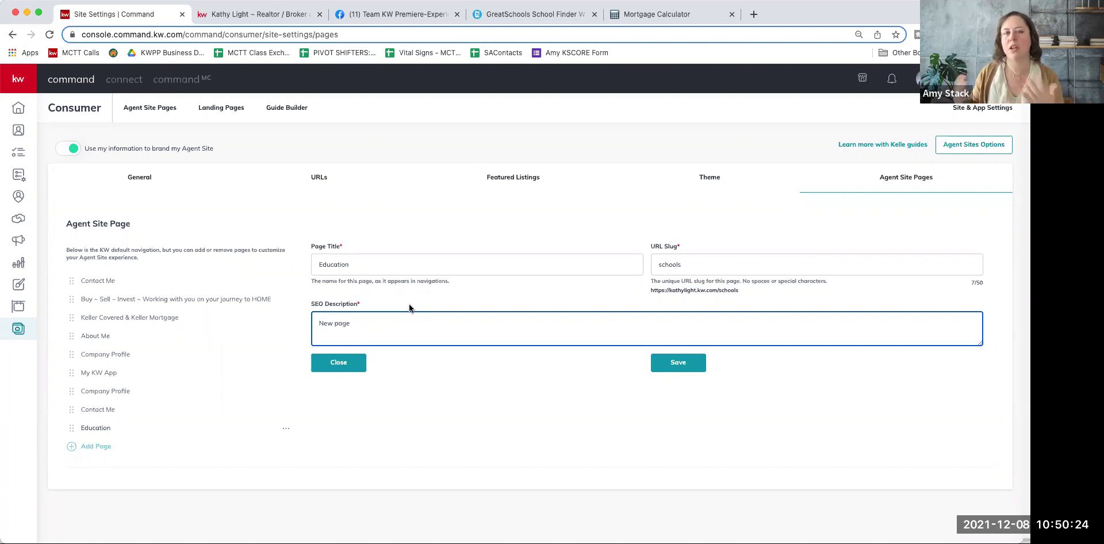
# Step: Replace the New page placeholder with 'Find school information from Realtor' followed by the agent's name
pyautogui.click(447, 329)
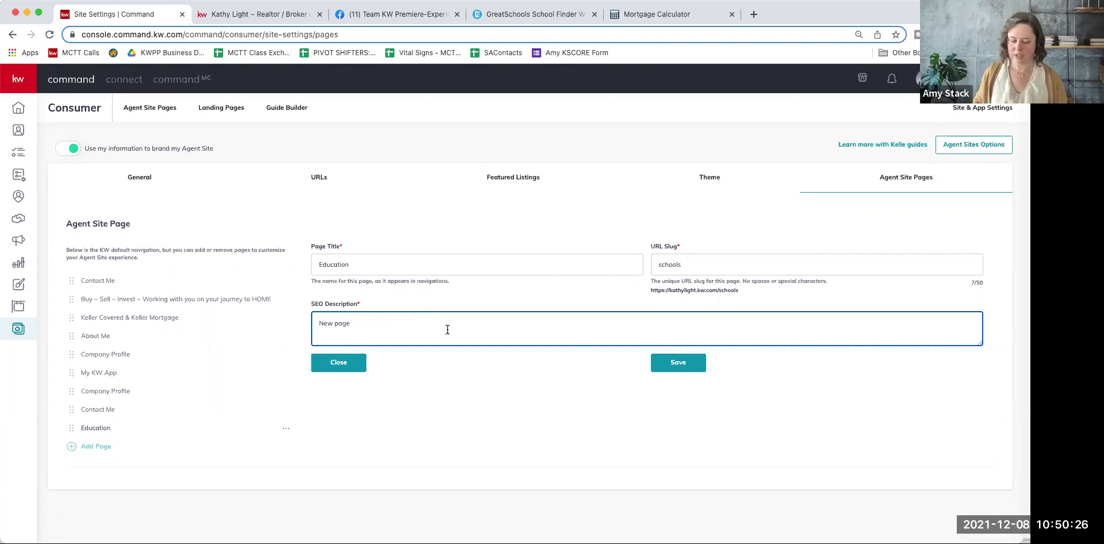
pyautogui.write('Find ')
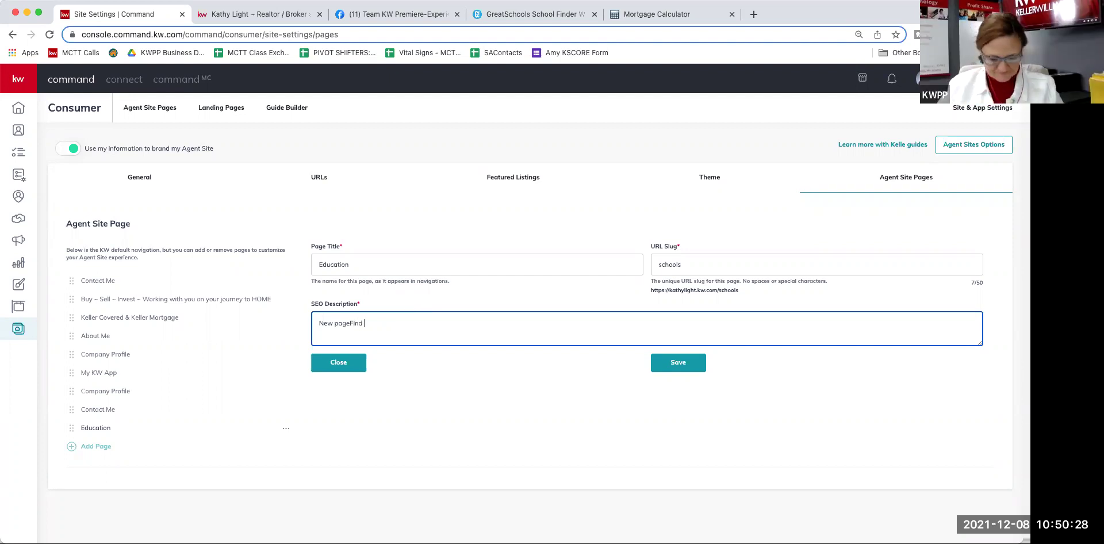
pyautogui.write('school')
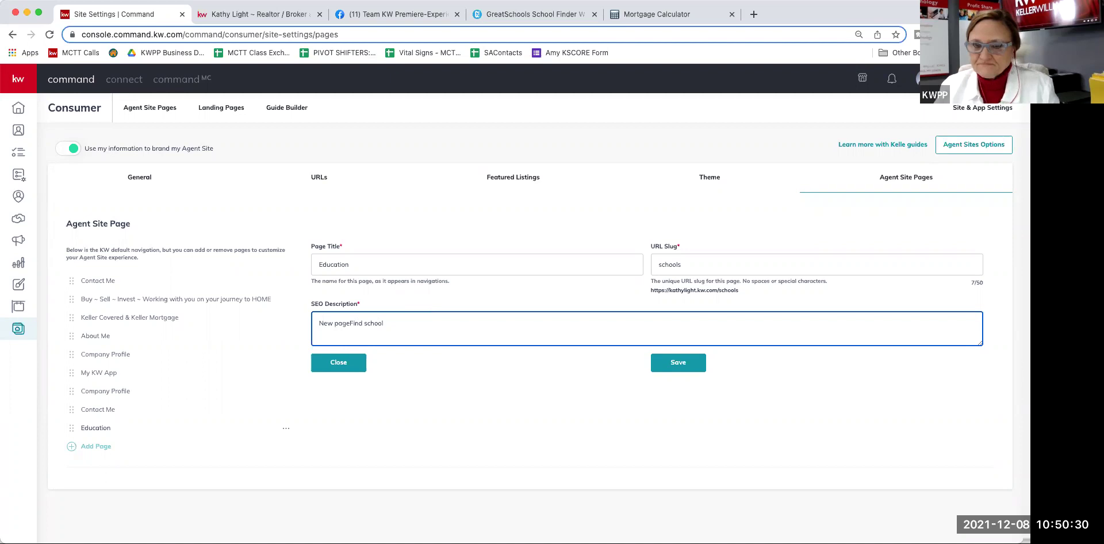
pyautogui.press('Left')
pyautogui.press('Left')
pyautogui.press('Left')
pyautogui.press('Left')
pyautogui.press('Left')
pyautogui.press('Left')
pyautogui.press('Left')
pyautogui.press('Left')
pyautogui.press('Left')
pyautogui.press('Left')
pyautogui.press('Left')
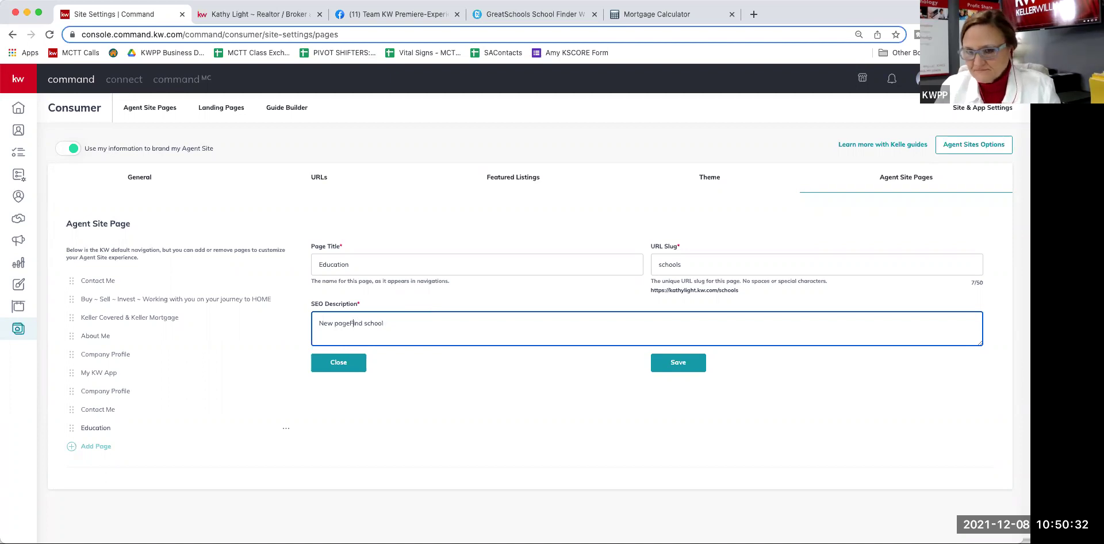
pyautogui.press('BackSpace')
pyautogui.press('BackSpace')
pyautogui.press('BackSpace')
pyautogui.press('BackSpace')
pyautogui.press('BackSpace')
pyautogui.press('BackSpace')
pyautogui.press('BackSpace')
pyautogui.press('BackSpace')
pyautogui.click(482, 323)
pyautogui.write('info')
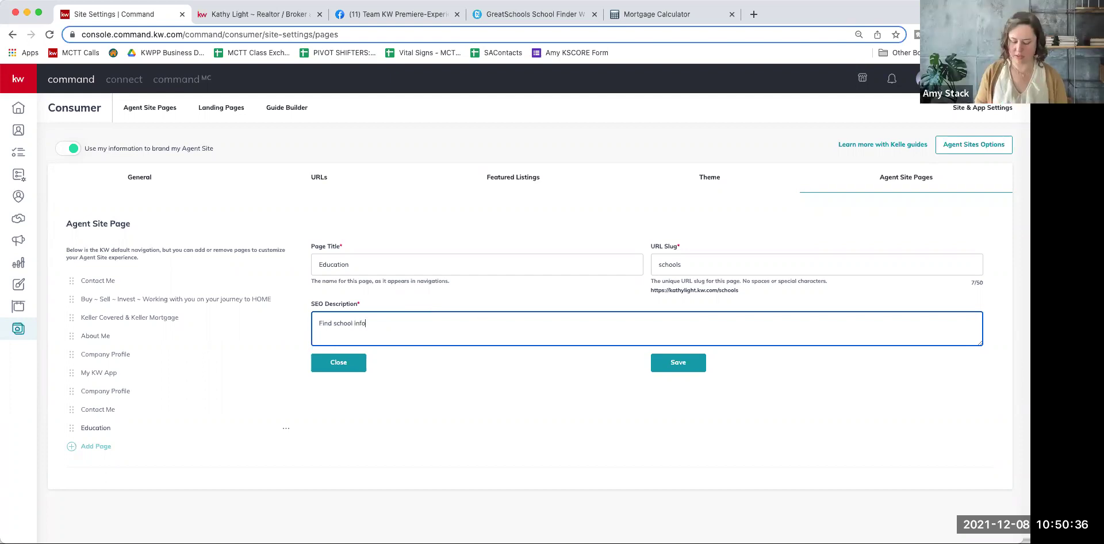
pyautogui.write('rmation from Realtor')
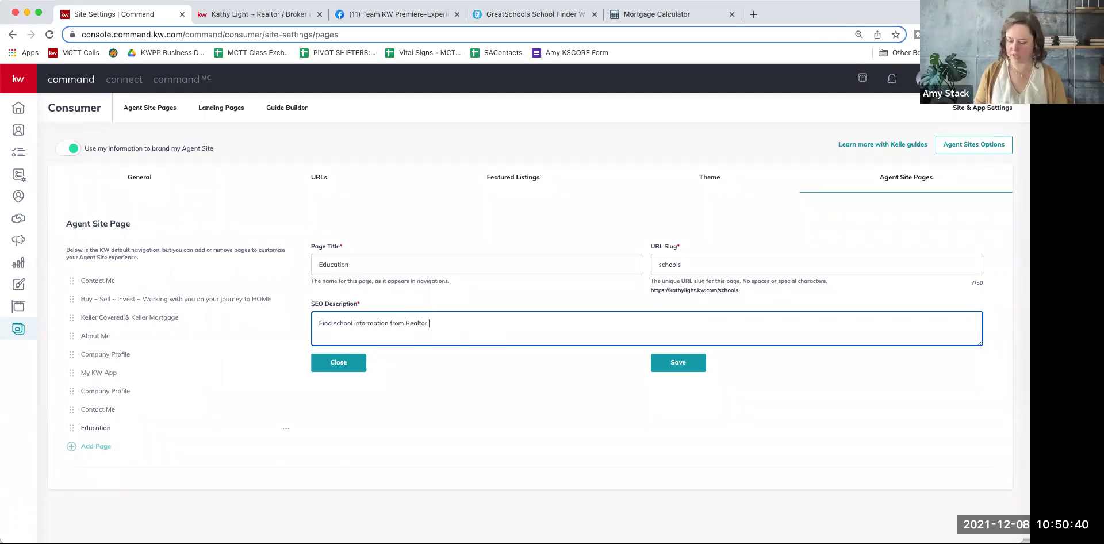
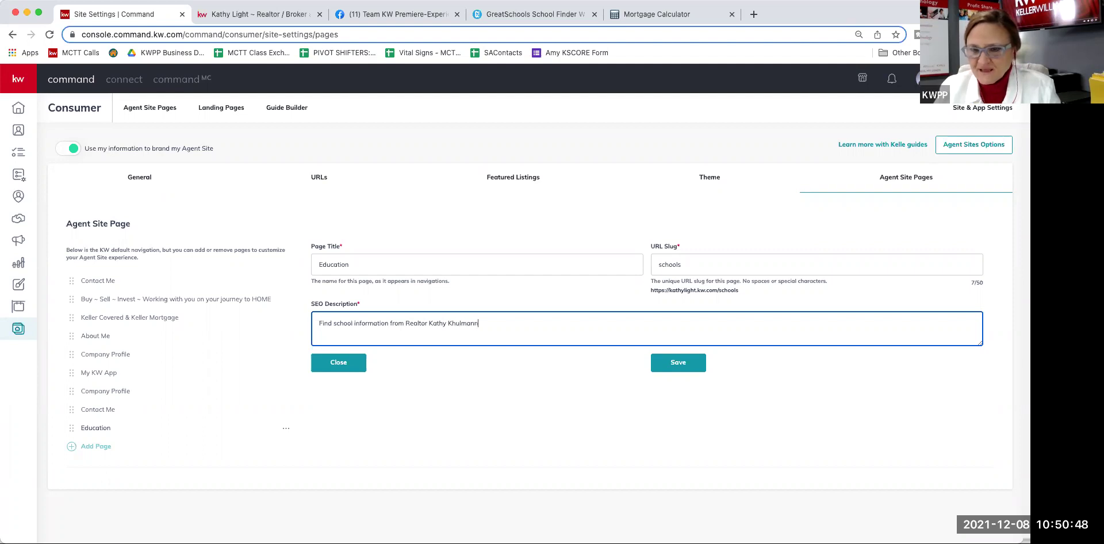
# Step: Correct the agent's surname, append 'at Keller Williams Premiere Properties', and save the description
pyautogui.press('BackSpace')
pyautogui.press('Right')
pyautogui.press('Right')
pyautogui.press('Right')
pyautogui.press('Right')
pyautogui.press('Right')
pyautogui.press('Right')
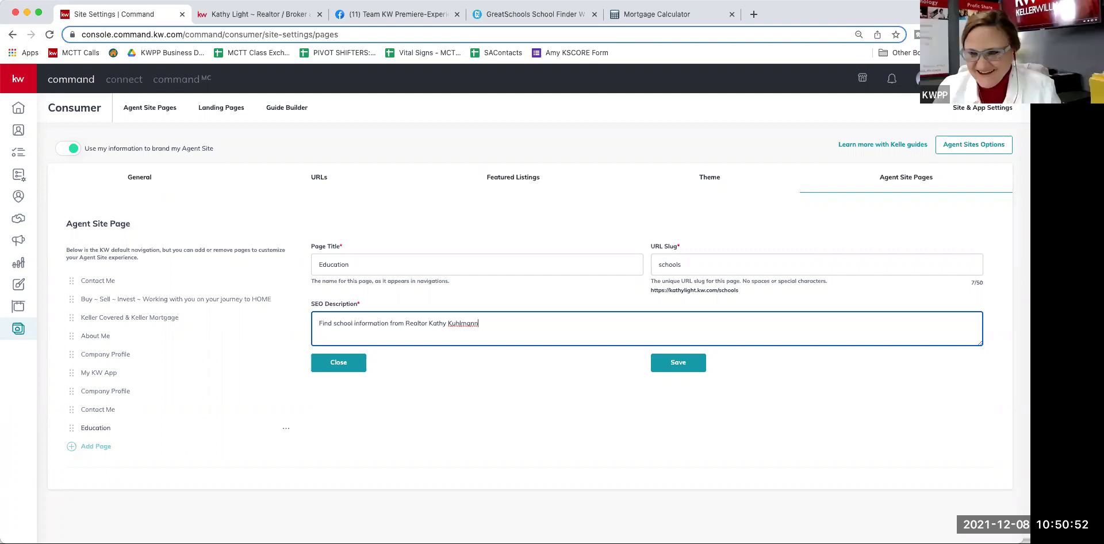
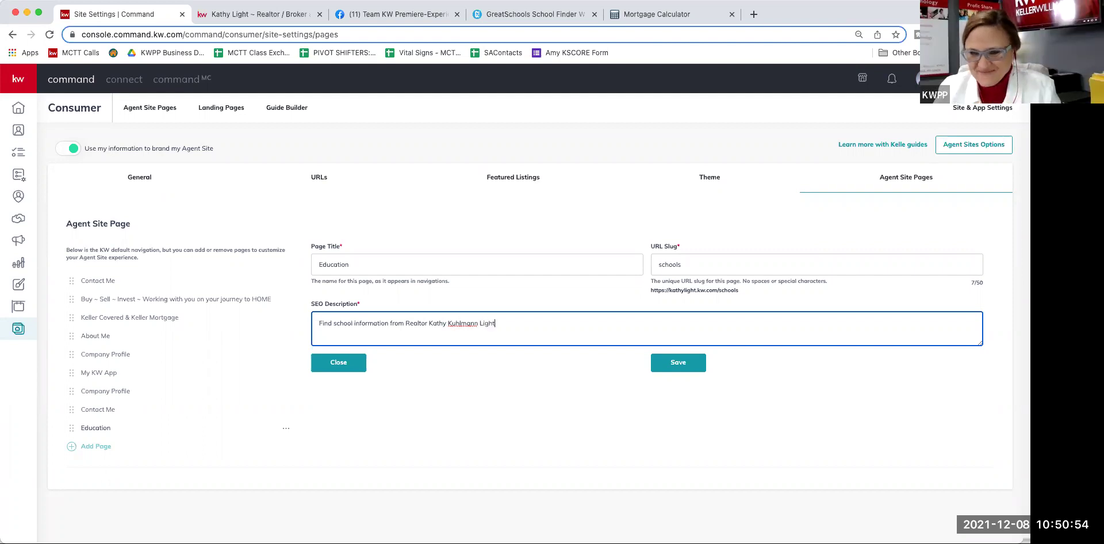
pyautogui.press('Left')
pyautogui.press('Left')
pyautogui.press('Left')
pyautogui.press('Left')
pyautogui.press('Left')
pyautogui.press('BackSpace')
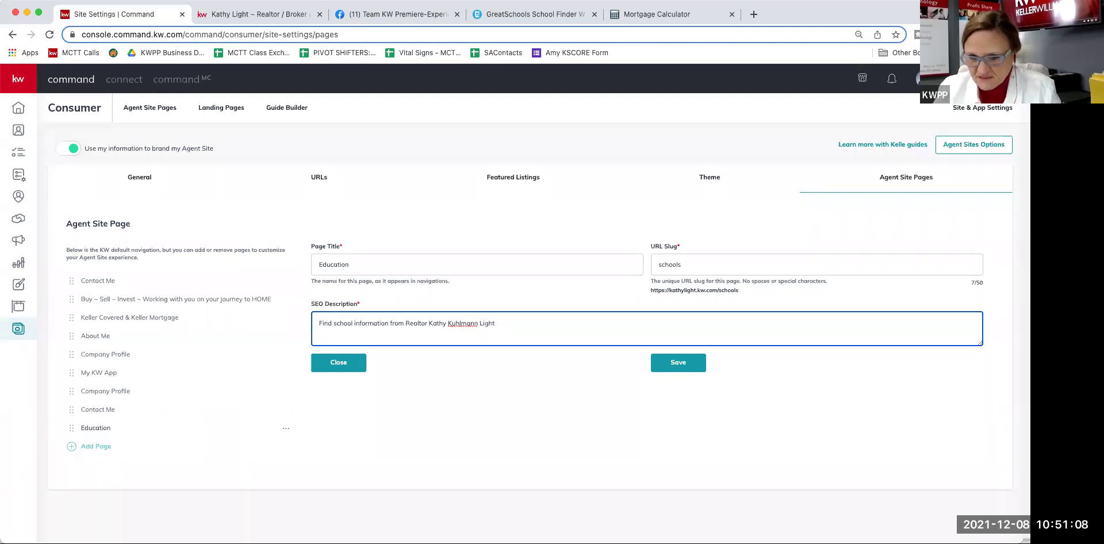
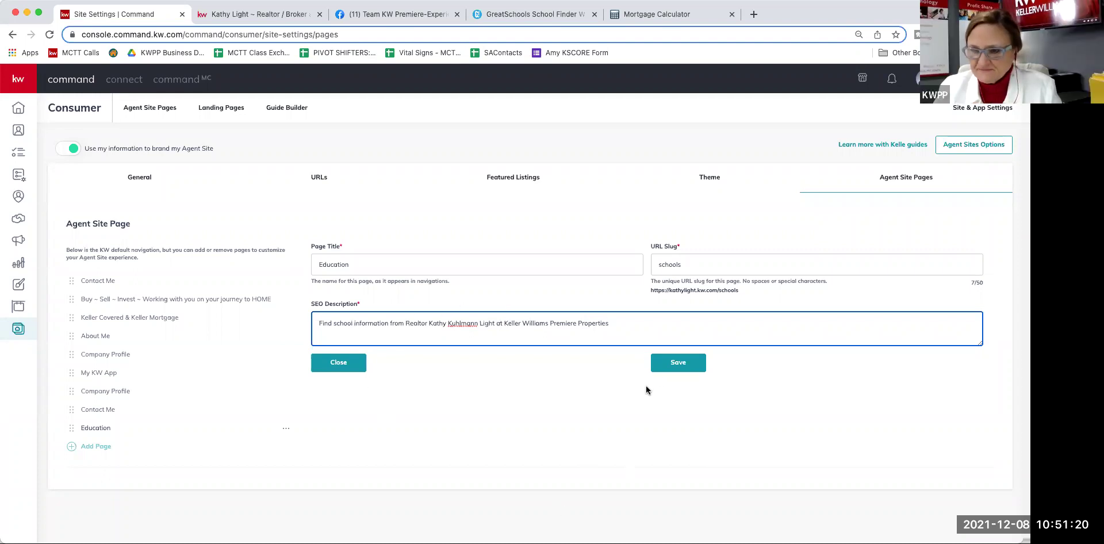
pyautogui.click(676, 364)
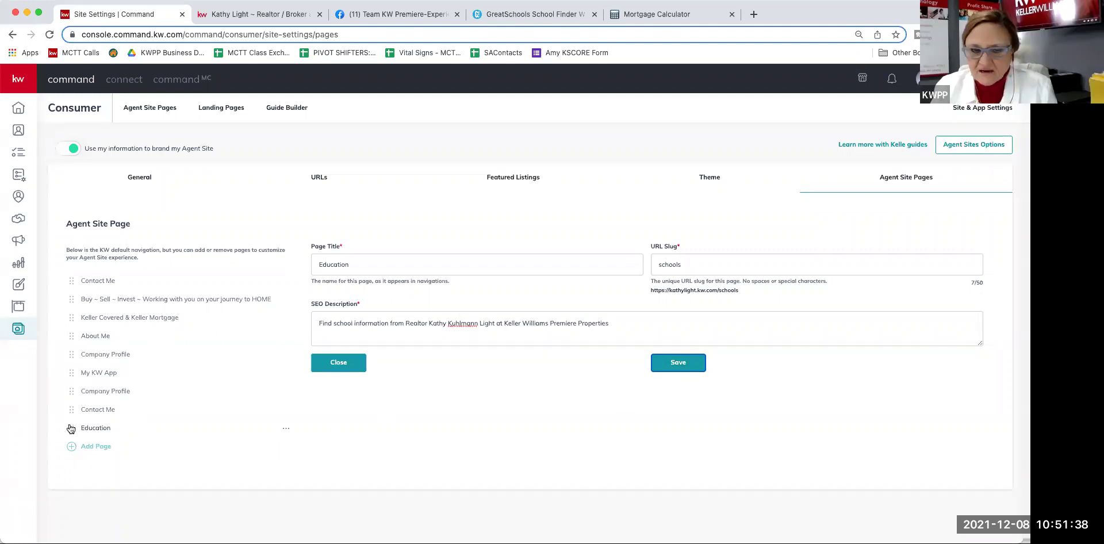
# Step: Drag Education up the page list to third place, just below Buy – Sell – Invest
pyautogui.moveTo(71, 429); pyautogui.dragTo(95, 300)
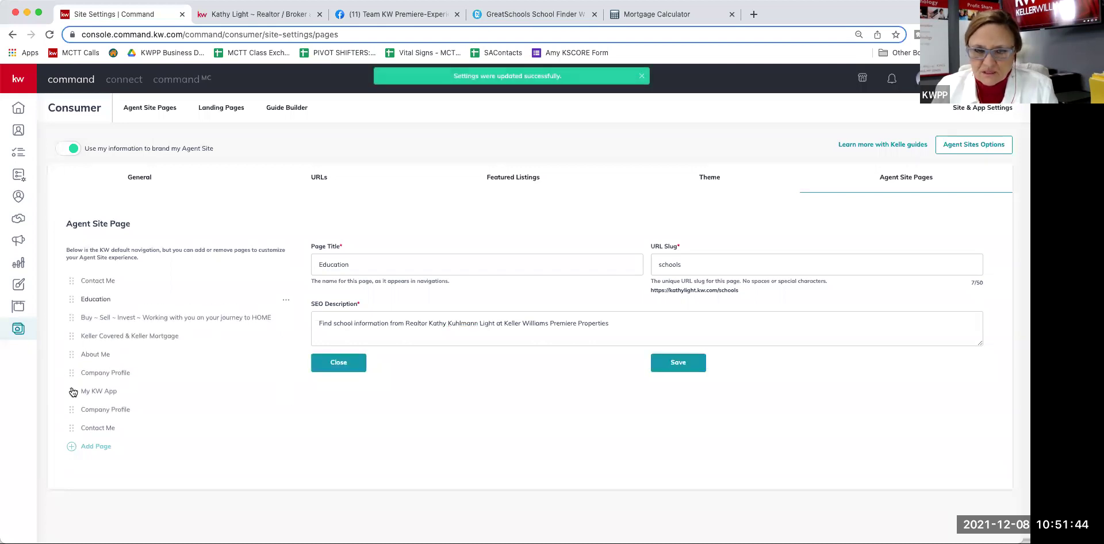
pyautogui.moveTo(72, 301); pyautogui.dragTo(71, 321)
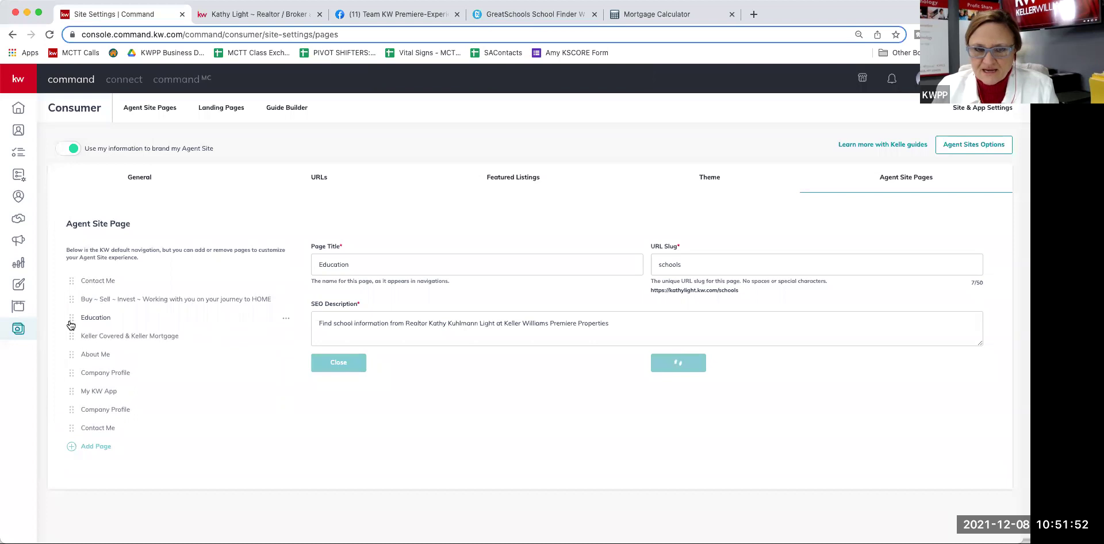
# Step: Start deleting Education from its options menu, then cancel to keep the page
pyautogui.click(287, 319)
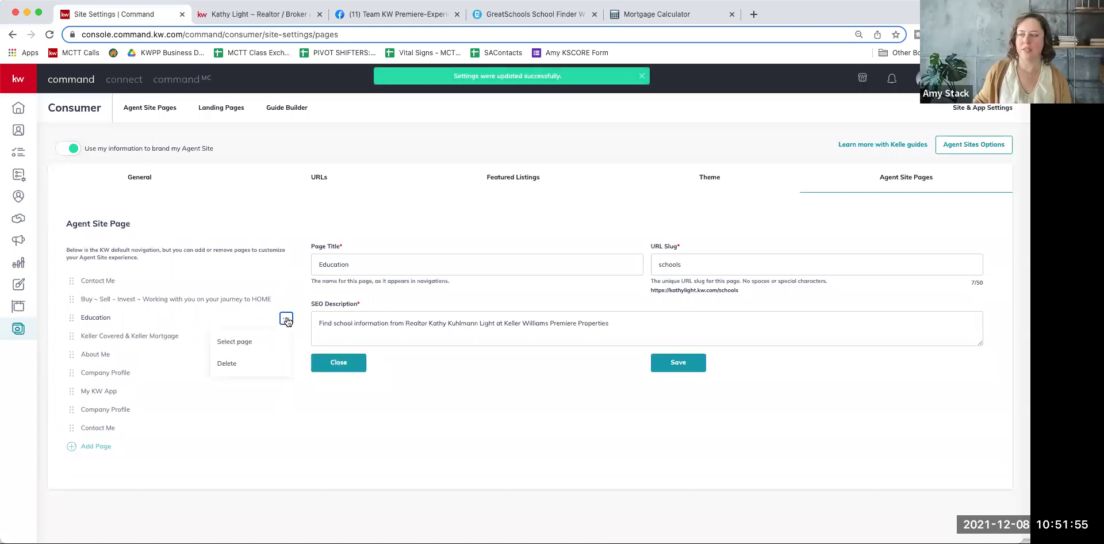
pyautogui.click(270, 366)
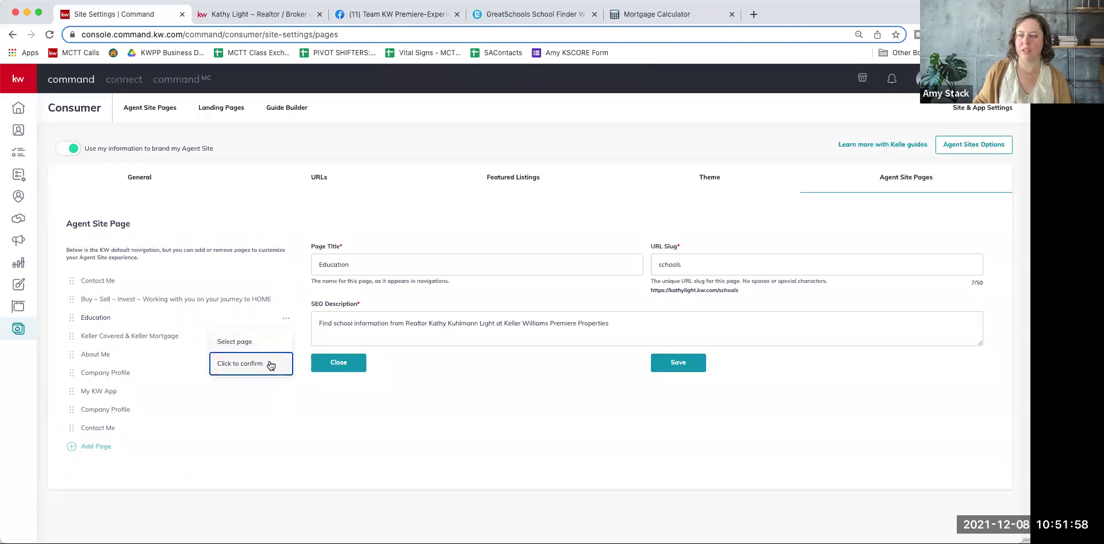
pyautogui.click(248, 423)
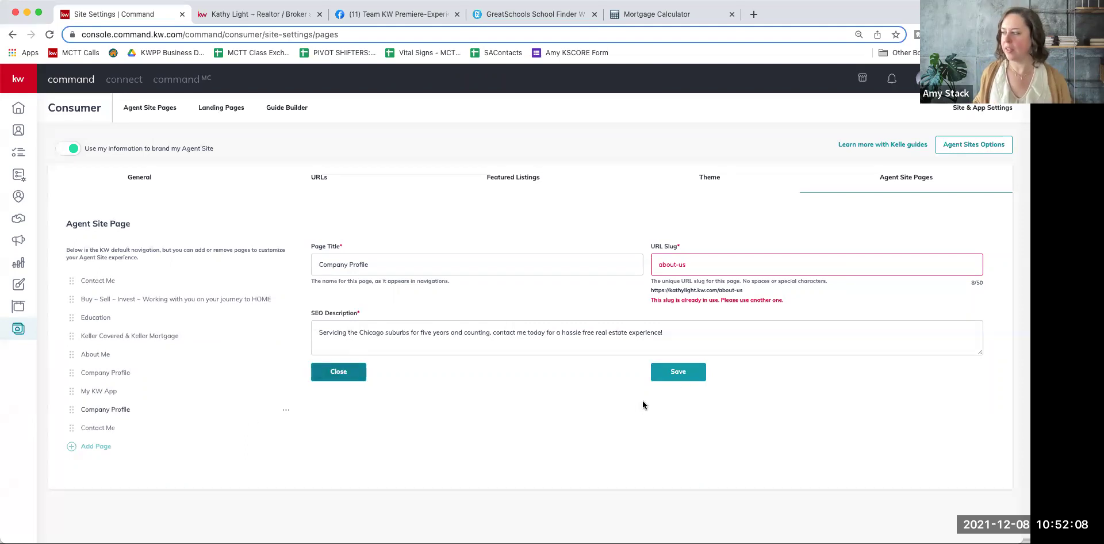
# Step: Reopen the Education page settings, save them again, and switch to the live agent website
pyautogui.doubleClick(669, 263)
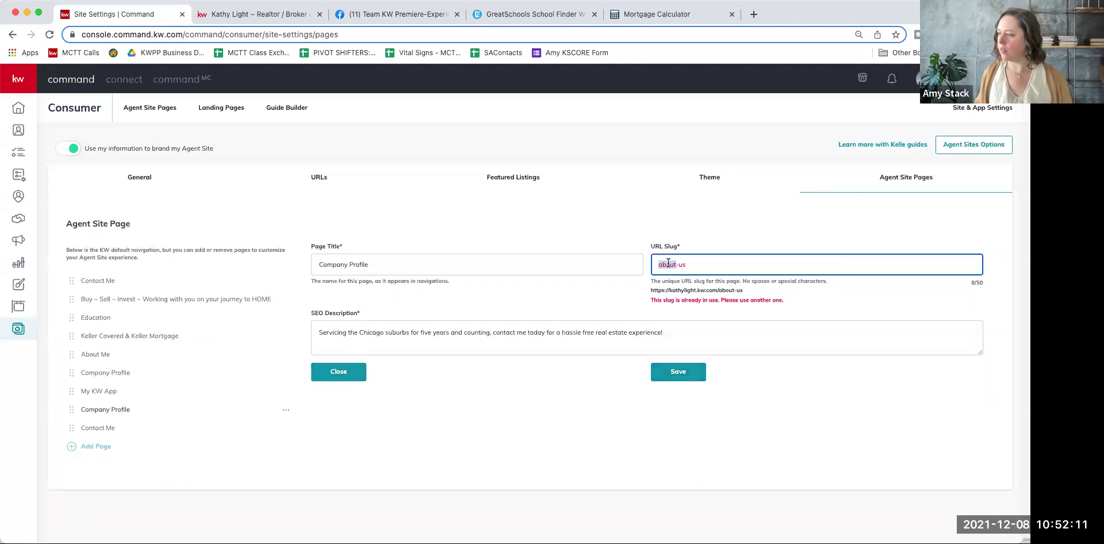
pyautogui.click(108, 281)
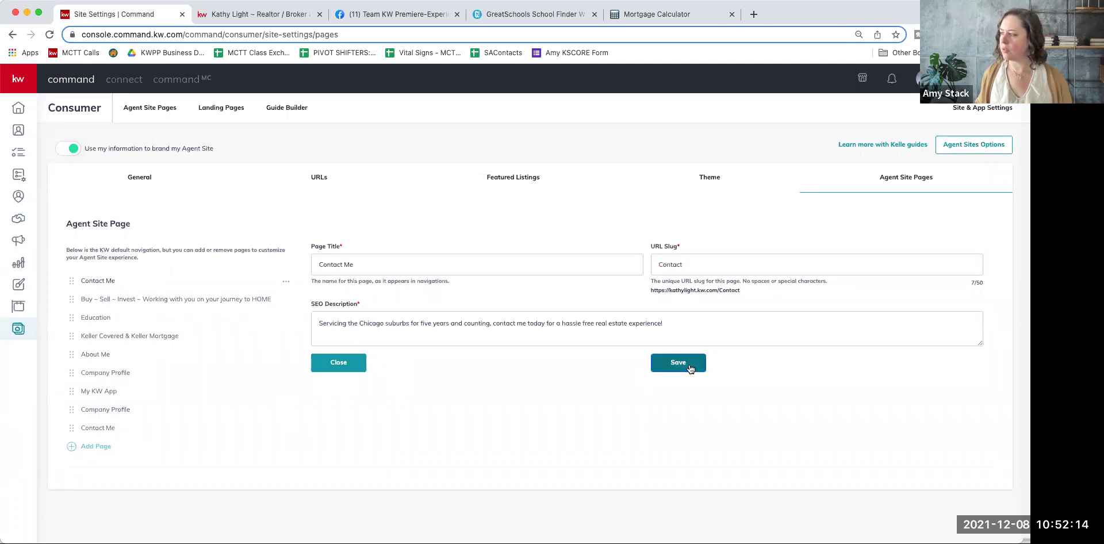
pyautogui.click(98, 322)
pyautogui.click(673, 363)
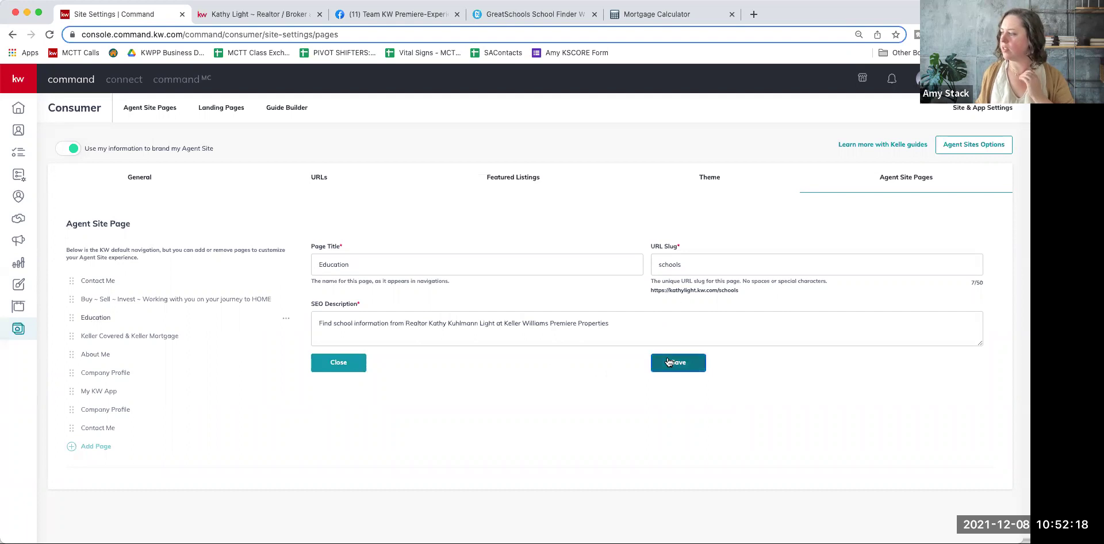
pyautogui.click(244, 14)
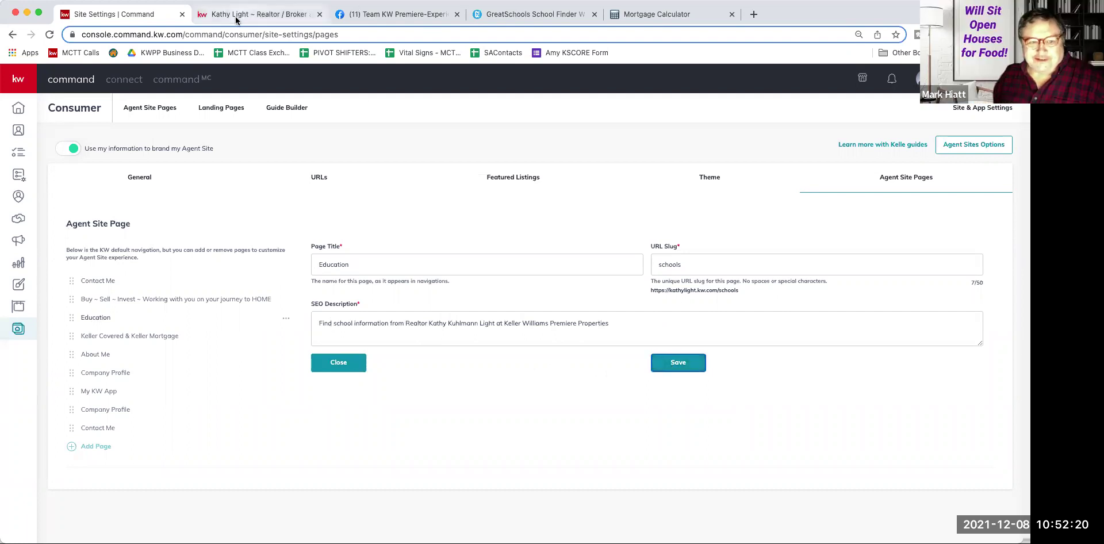
pyautogui.click(48, 36)
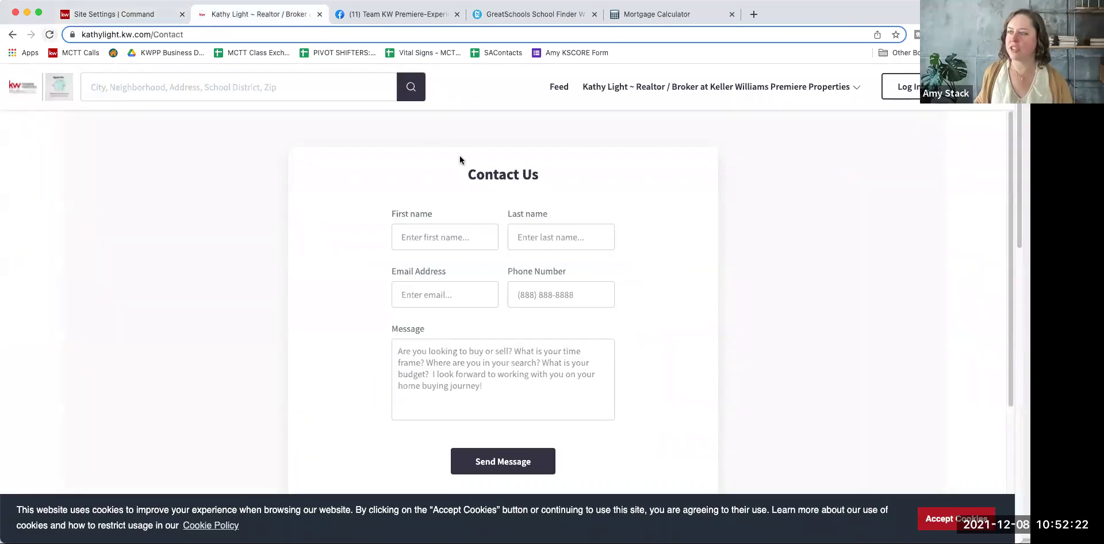
pyautogui.click(837, 87)
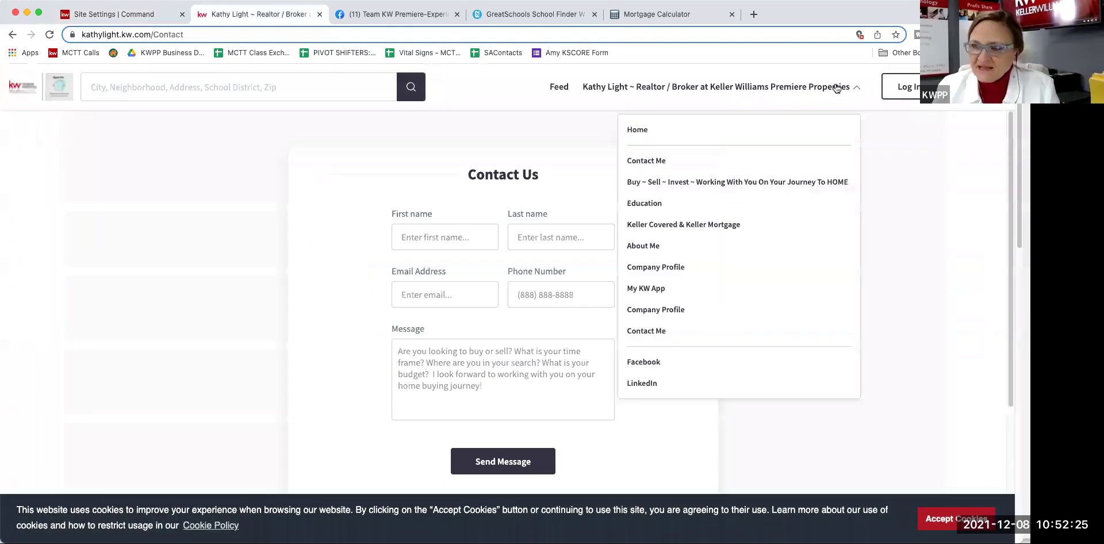
pyautogui.click(645, 203)
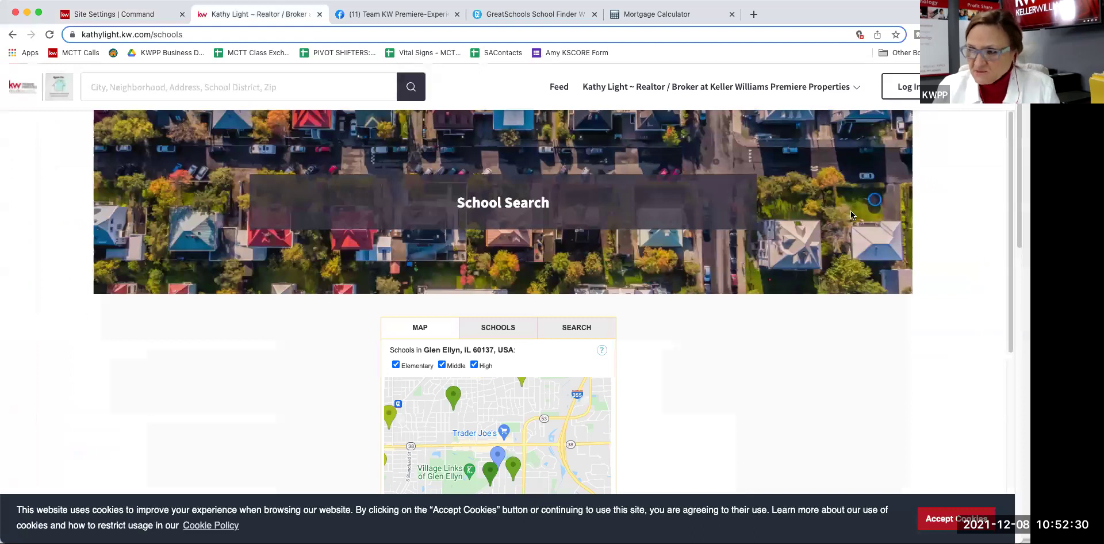
pyautogui.click(935, 515)
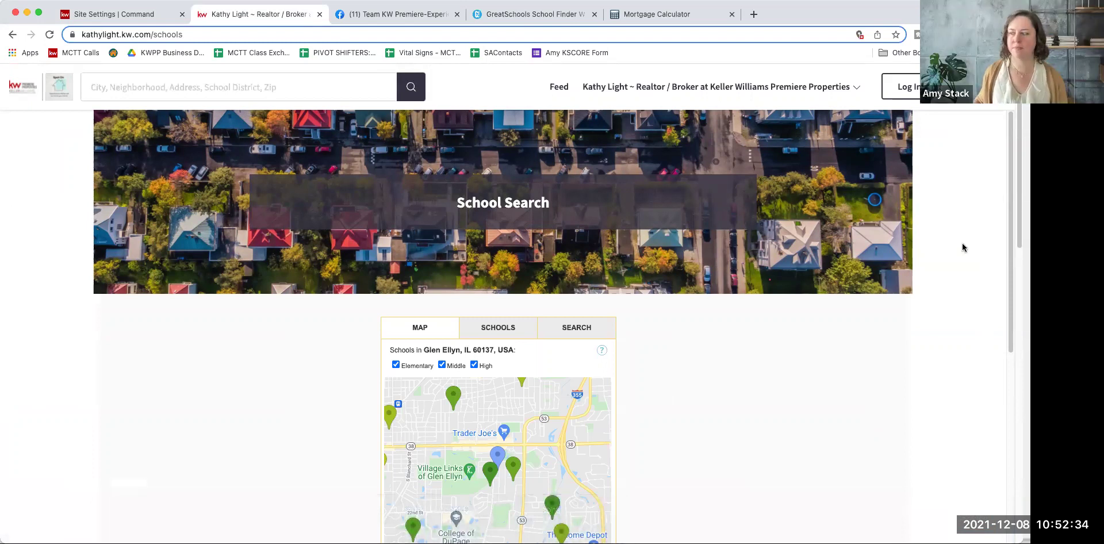
pyautogui.scroll(-1, 993, 388)
pyautogui.scroll(-3, 993, 388)
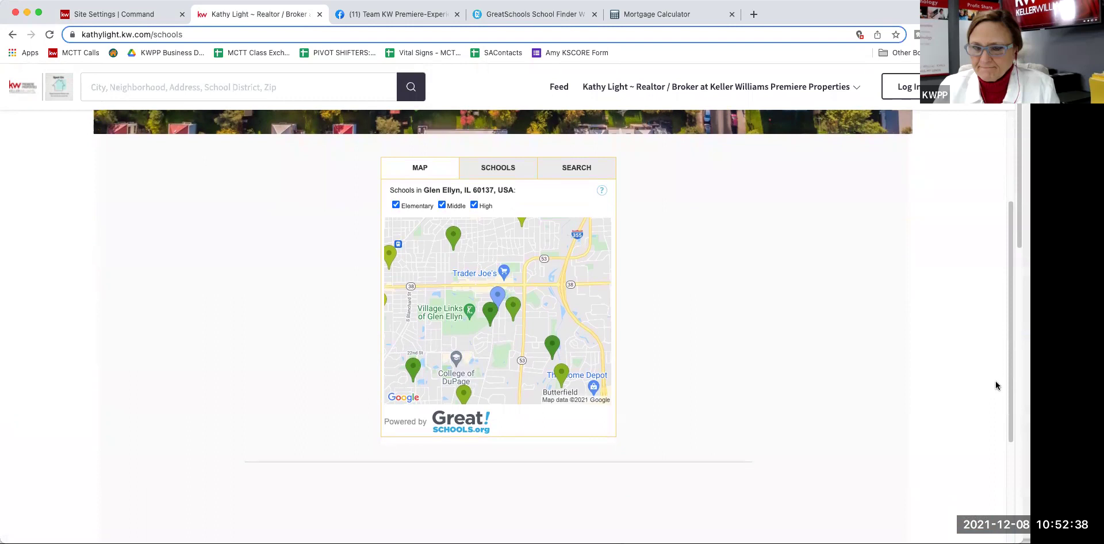
pyautogui.click(828, 89)
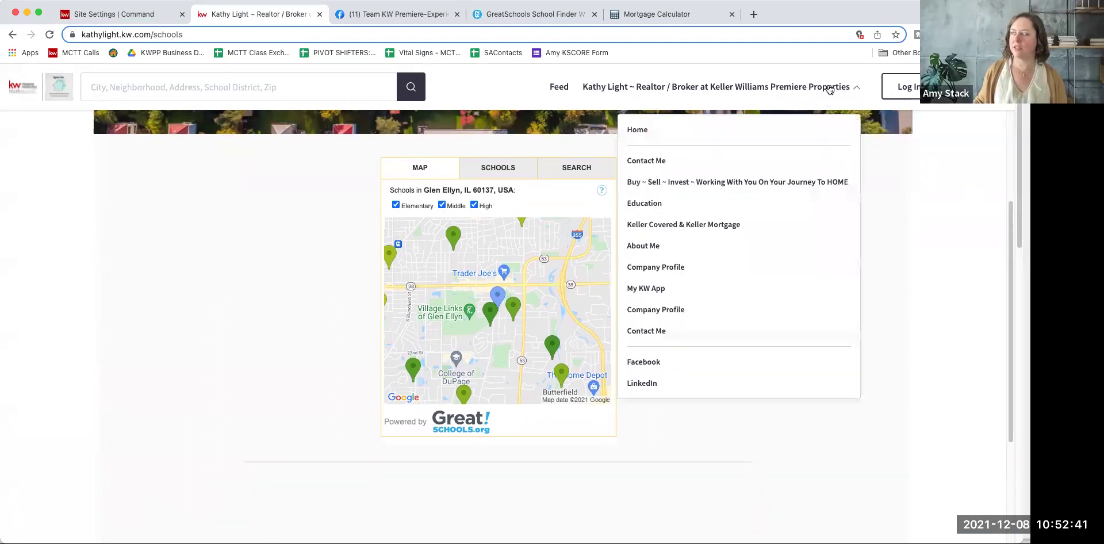
pyautogui.click(663, 206)
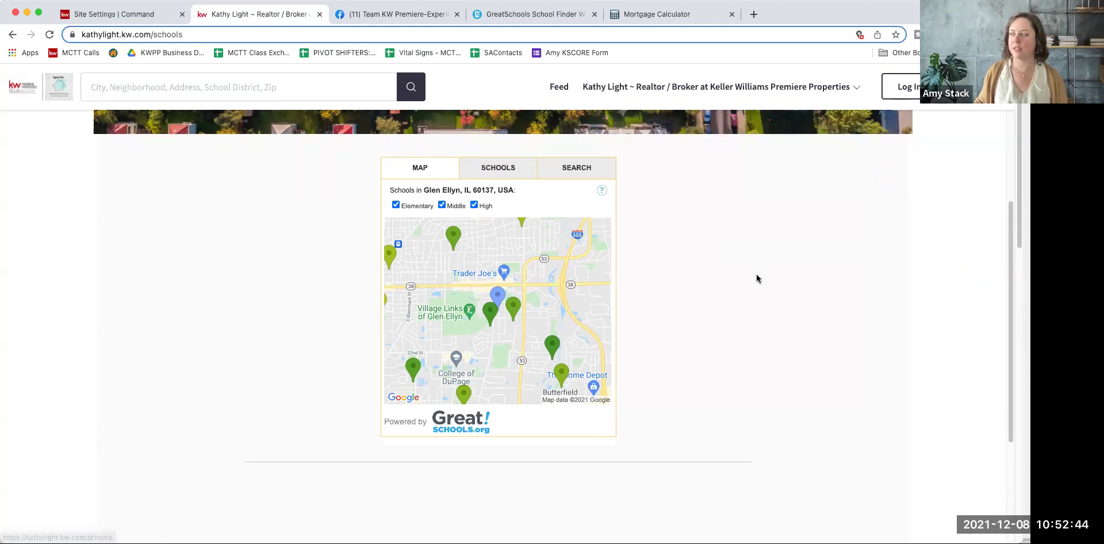
pyautogui.scroll(-6, 756, 278)
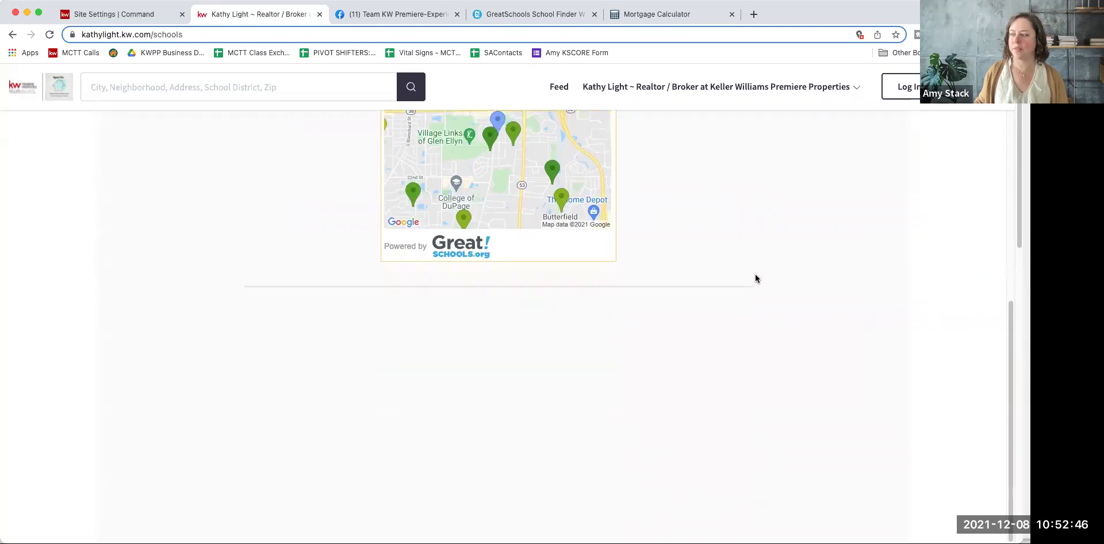
pyautogui.scroll(6, 756, 279)
pyautogui.scroll(-6, 756, 278)
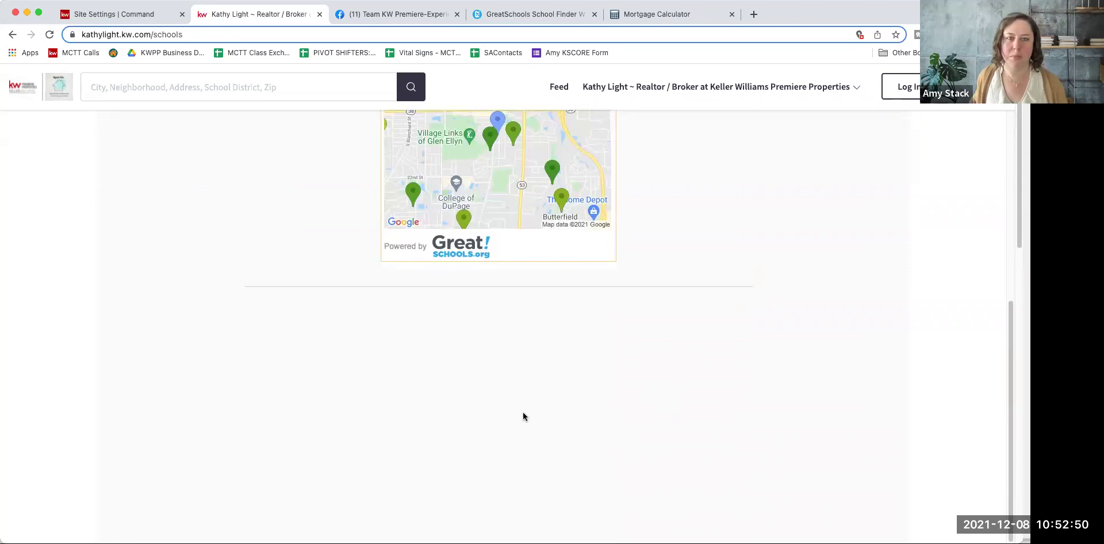
pyautogui.scroll(2, 529, 408)
pyautogui.scroll(2, 537, 409)
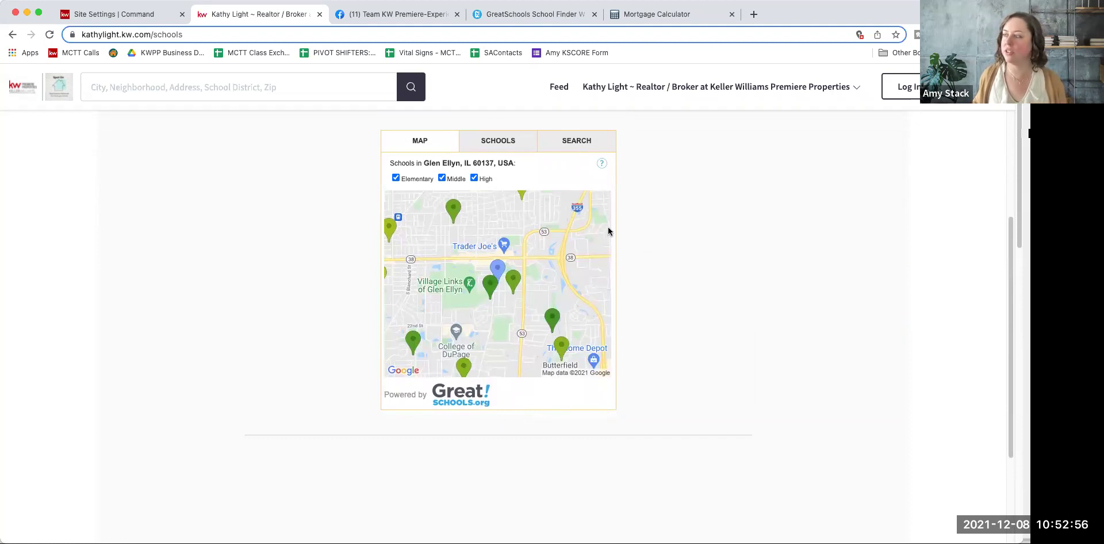
pyautogui.scroll(5, 575, 258)
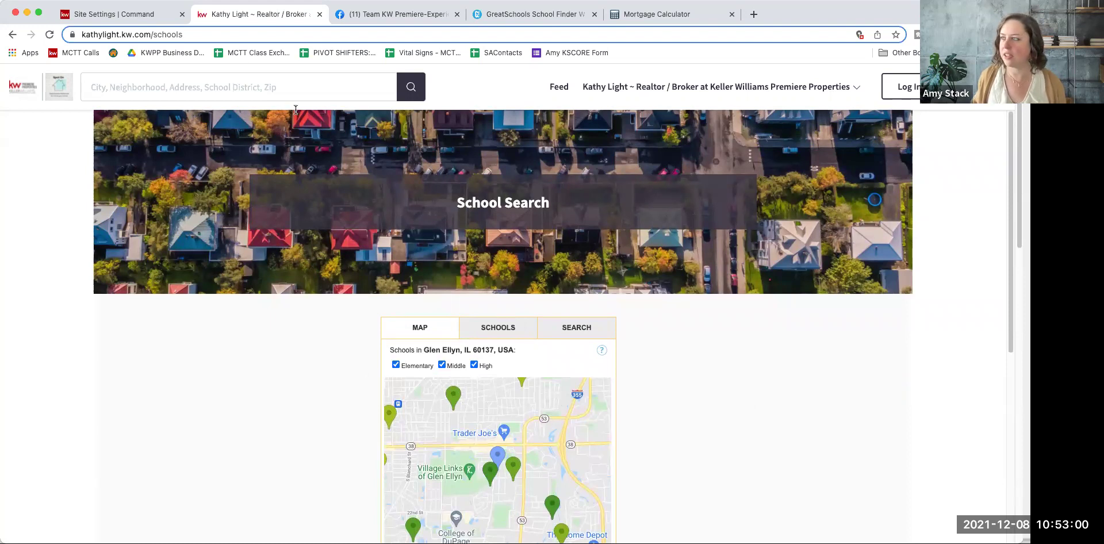
pyautogui.click(154, 17)
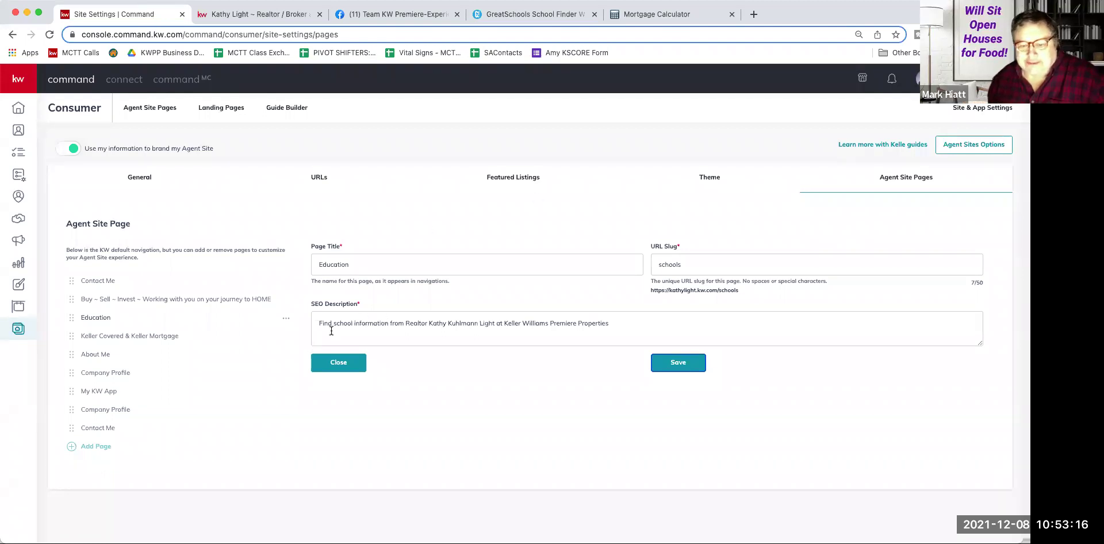
# Step: Create a new page on the agent site from Agent Site Pages and title it 'mortgage calc 2'
pyautogui.click(19, 330)
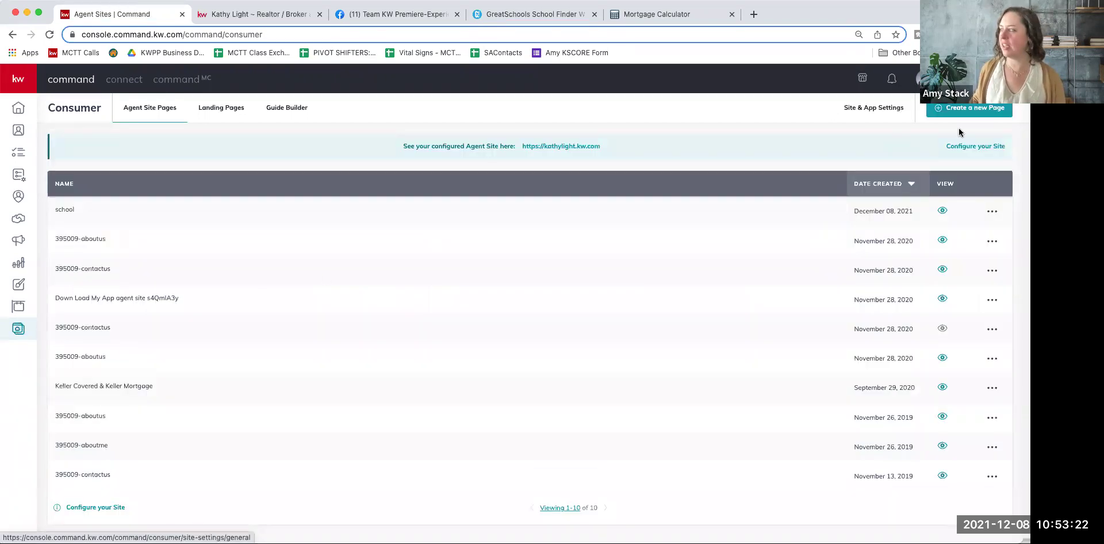
pyautogui.click(964, 111)
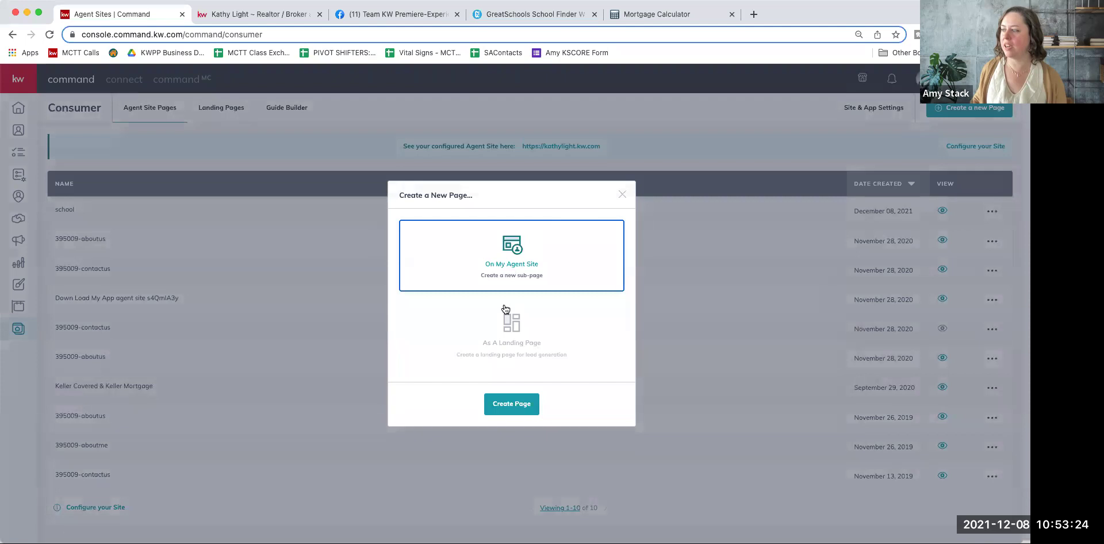
pyautogui.click(512, 403)
pyautogui.moveTo(130, 81); pyautogui.dragTo(57, 80)
pyautogui.write('mortgage calc 2')
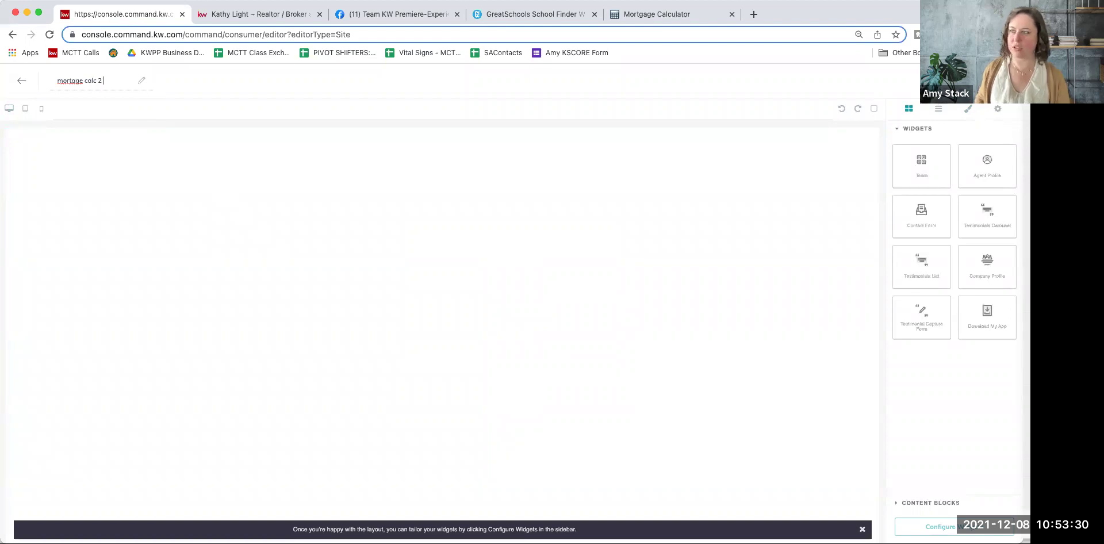
# Step: Correct the misspelled title word to 'mortgage' and list the widgets still needing configuration
pyautogui.rightClick(68, 83)
pyautogui.click(86, 88)
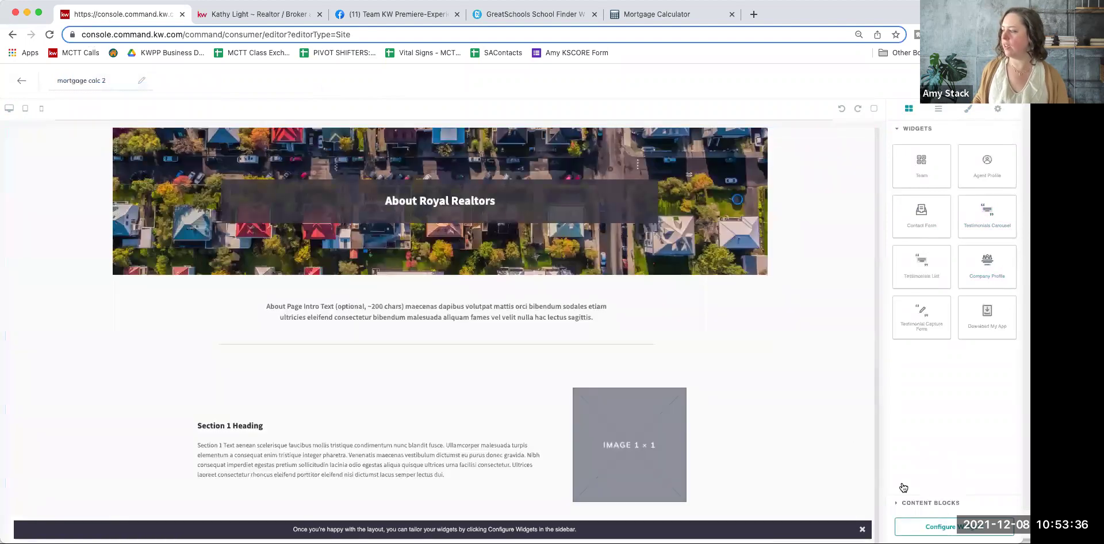
pyautogui.click(943, 526)
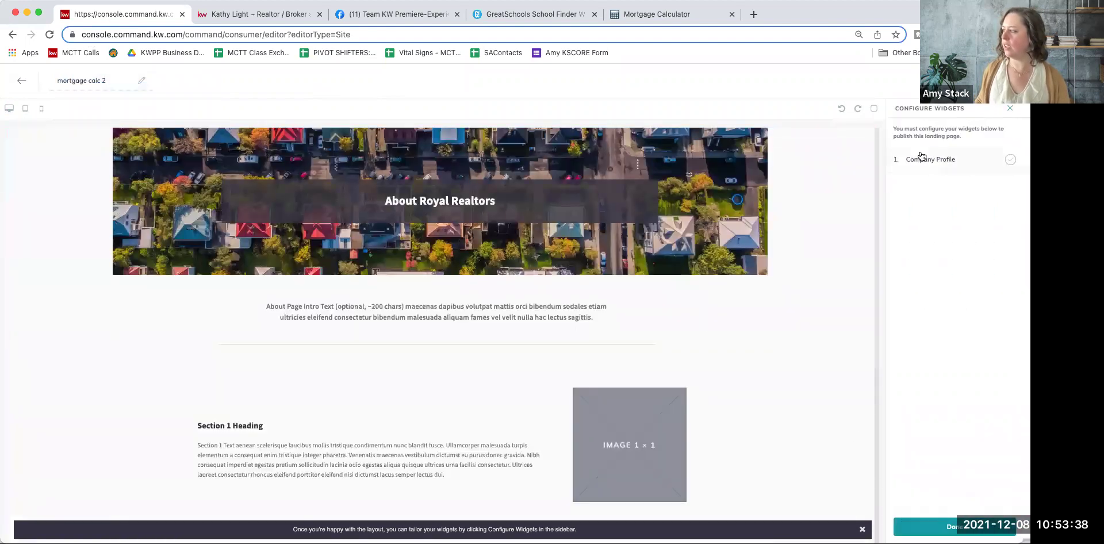
# Step: Set the Company Profile widget's headline to 'Finance My Home'
pyautogui.click(922, 156)
pyautogui.write('M')
pyautogui.press('BackSpace')
pyautogui.press('BackSpace')
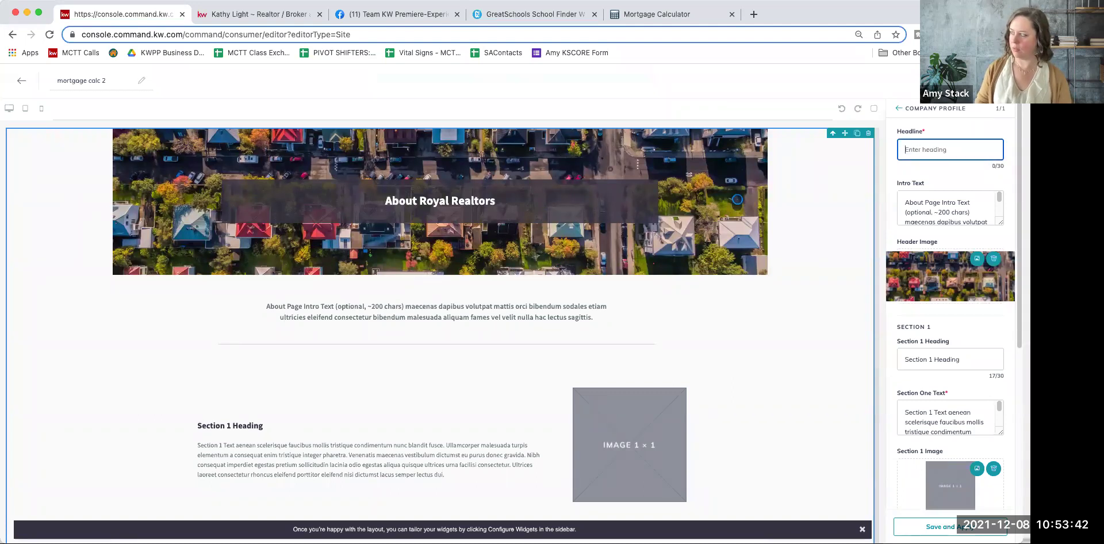
pyautogui.write('Wh')
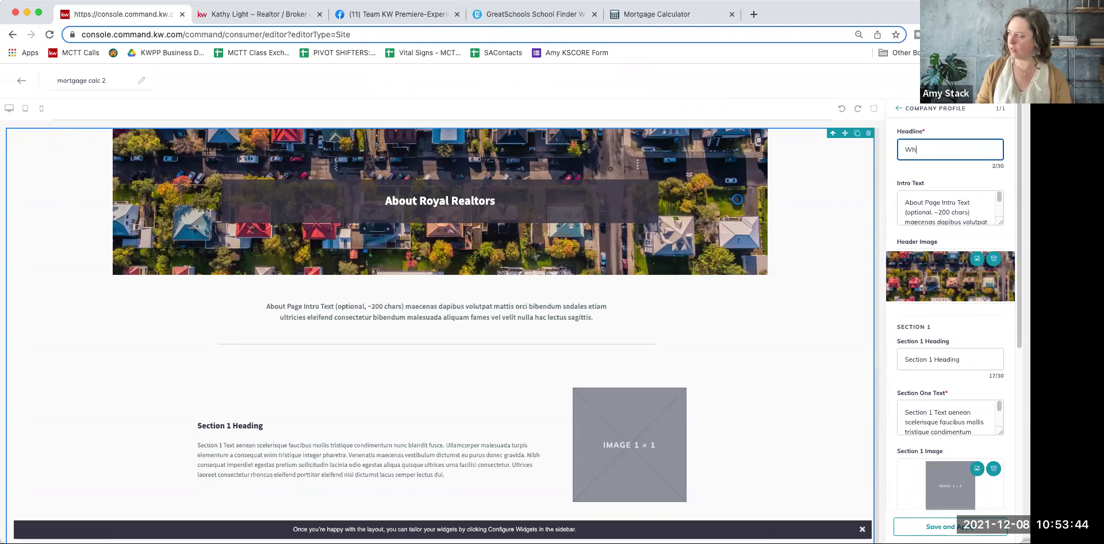
pyautogui.write('at Can I')
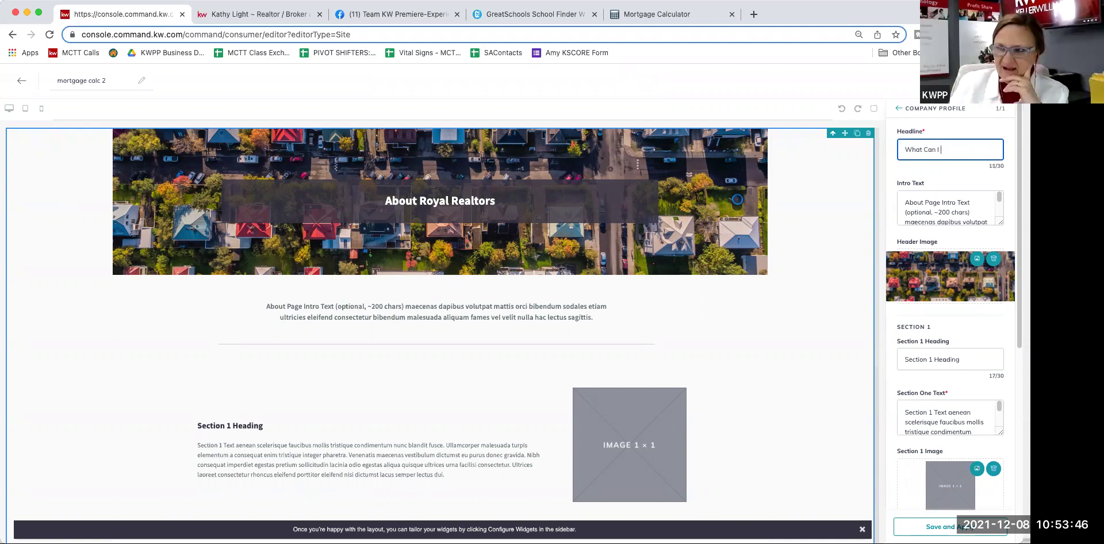
pyautogui.press('BackSpace')
pyautogui.press('BackSpace')
pyautogui.press('BackSpace')
pyautogui.press('BackSpace')
pyautogui.write('Finance')
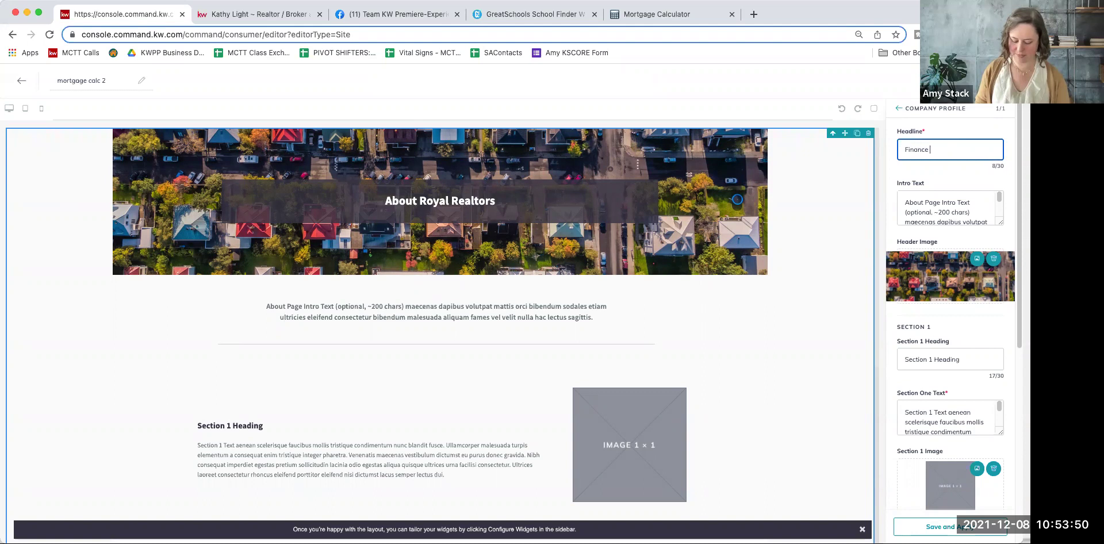
pyautogui.write(' My Home')
# Step: Clear the Intro Text and the Section 1 heading and text
pyautogui.click(930, 207)
pyautogui.press('super+a')
pyautogui.press('BackSpace')
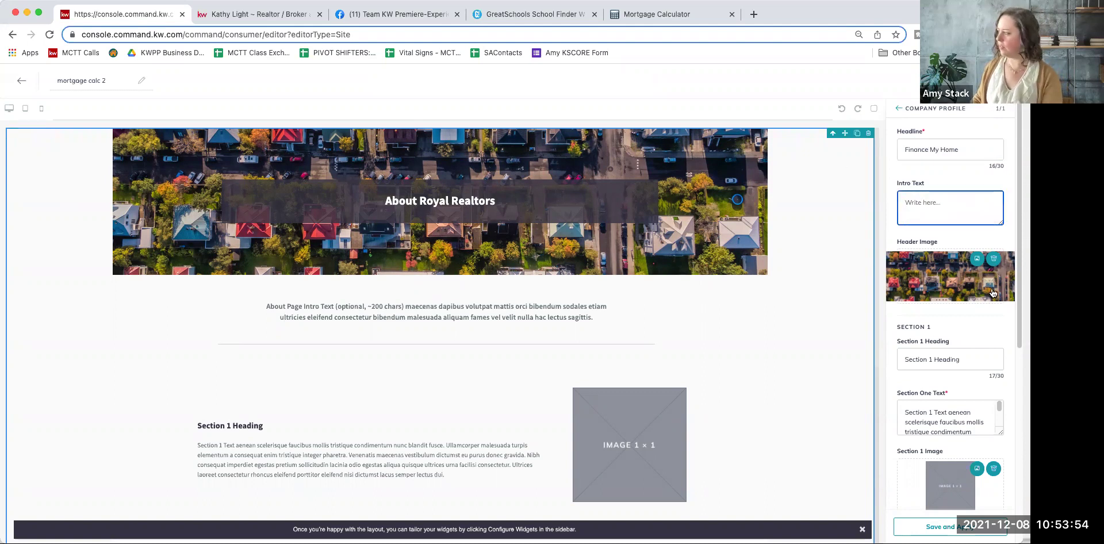
pyautogui.scroll(-2, 943, 276)
pyautogui.click(978, 314)
pyautogui.press('BackSpace')
pyautogui.press('BackSpace')
pyautogui.press('BackSpace')
pyautogui.press('BackSpace')
pyautogui.press('BackSpace')
pyautogui.press('BackSpace')
pyautogui.press('BackSpace')
pyautogui.press('BackSpace')
pyautogui.press('super+a')
pyautogui.press('BackSpace')
pyautogui.click(966, 370)
pyautogui.press('super+a')
pyautogui.press('BackSpace')
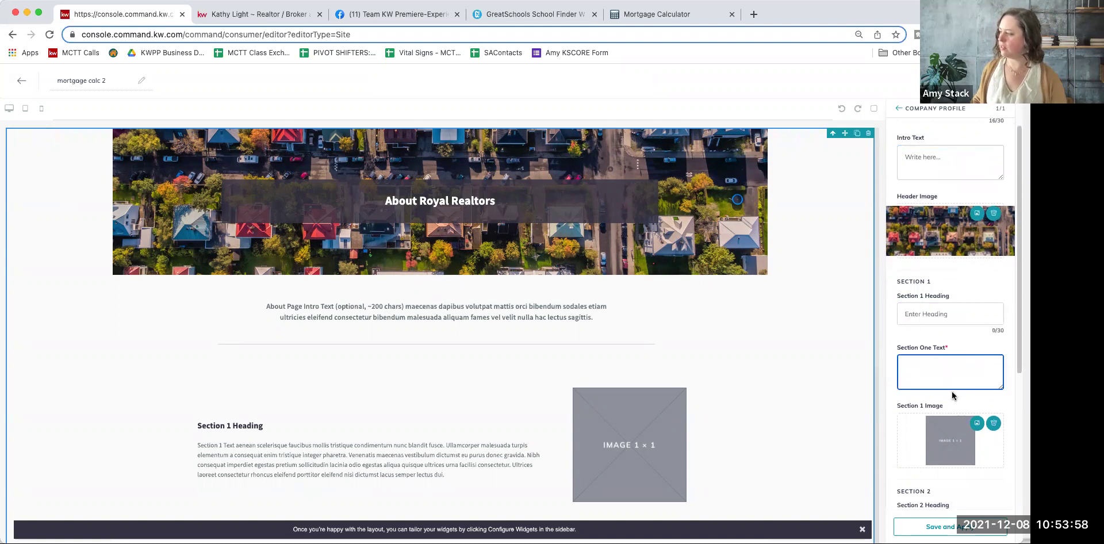
# Step: Remove the Section 1 image and clear the Section 2 heading, text and image
pyautogui.scroll(-2, 952, 396)
pyautogui.click(1001, 382)
pyautogui.scroll(-4, 978, 397)
pyautogui.doubleClick(978, 387)
pyautogui.press('super+a')
pyautogui.press('BackSpace')
pyautogui.click(979, 437)
pyautogui.press('super+a')
pyautogui.press('BackSpace')
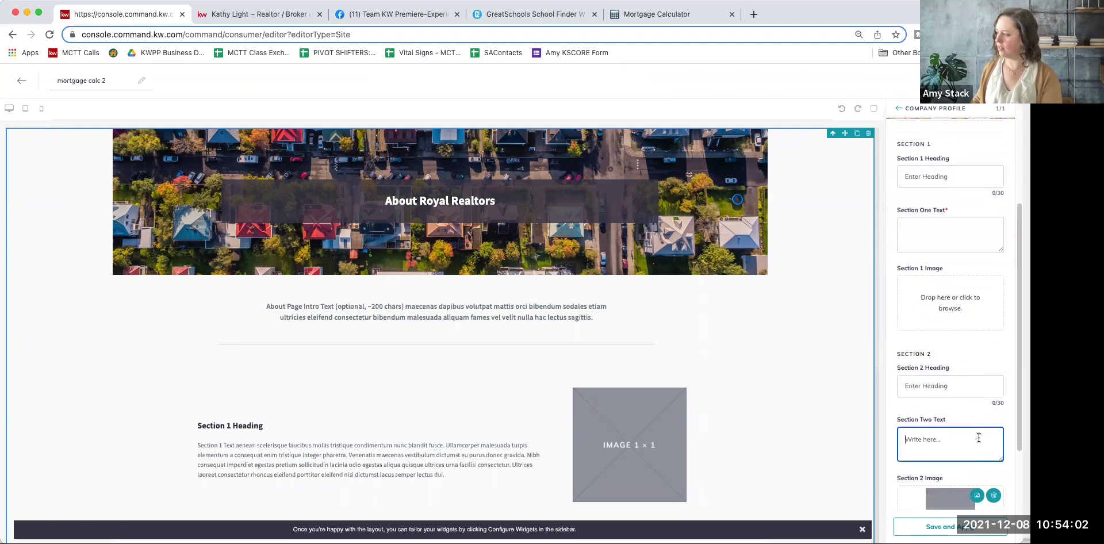
pyautogui.click(993, 495)
# Step: Empty the Footer Heading and Footer Text fields
pyautogui.scroll(-5, 959, 361)
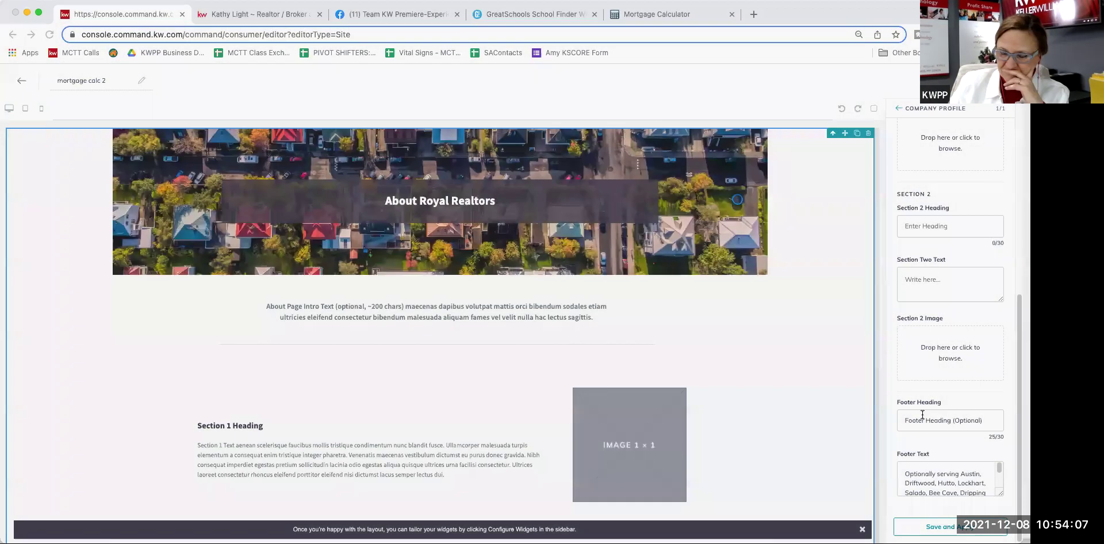
pyautogui.click(922, 416)
pyautogui.press('super+a')
pyautogui.press('BackSpace')
pyautogui.click(939, 482)
pyautogui.press('super+a')
pyautogui.press('BackSpace')
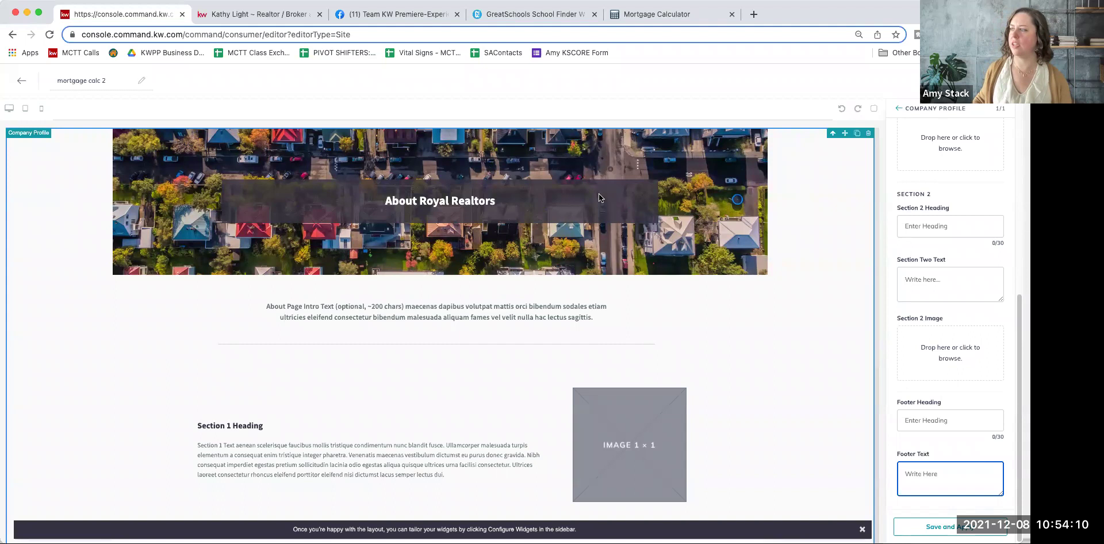
pyautogui.click(624, 14)
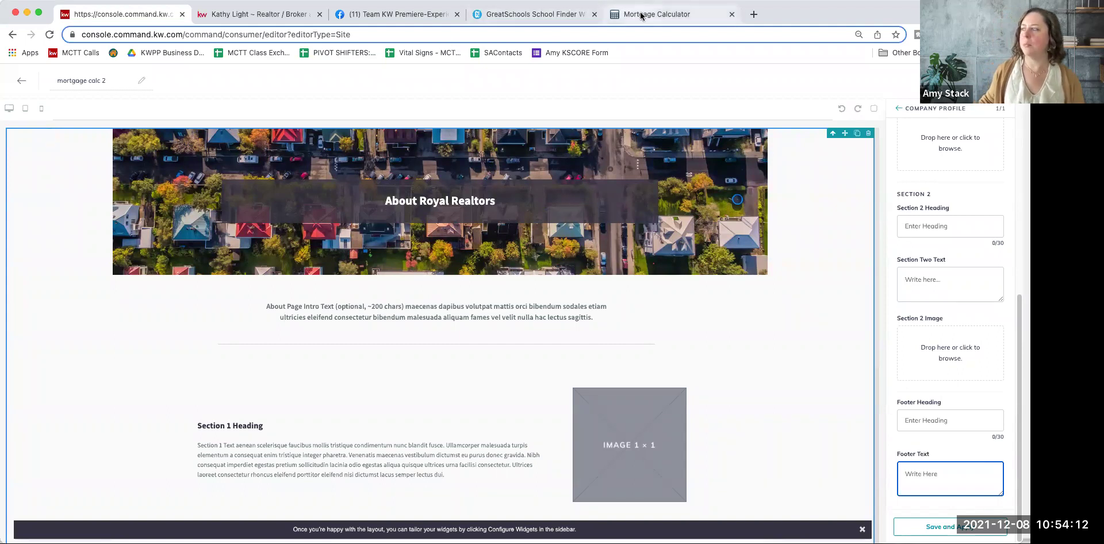
# Step: Copy the mortgagecalculator.org web address from the address bar
pyautogui.click(142, 36)
pyautogui.rightClick(142, 36)
pyautogui.click(178, 114)
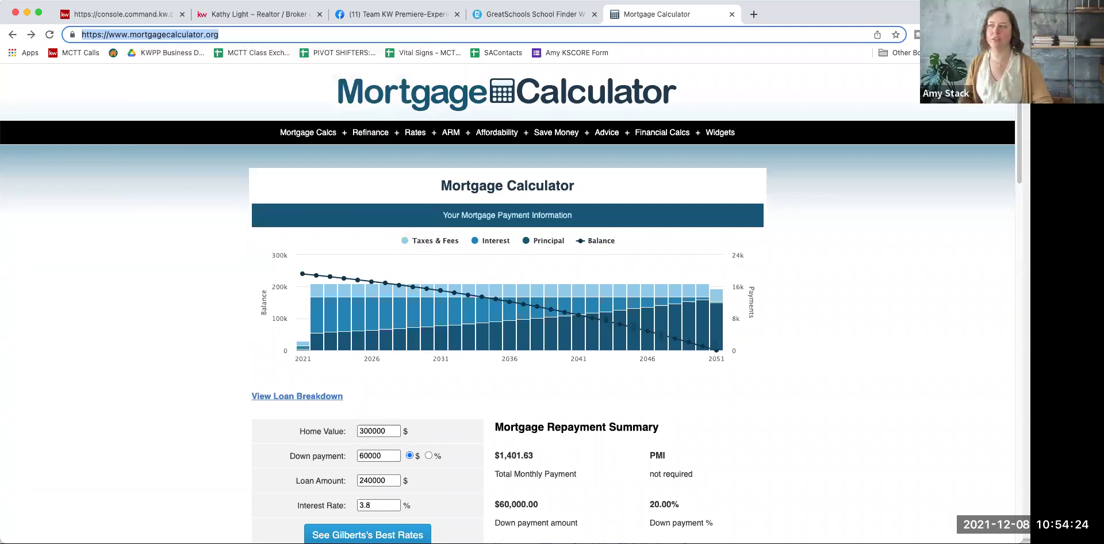
pyautogui.click(172, 376)
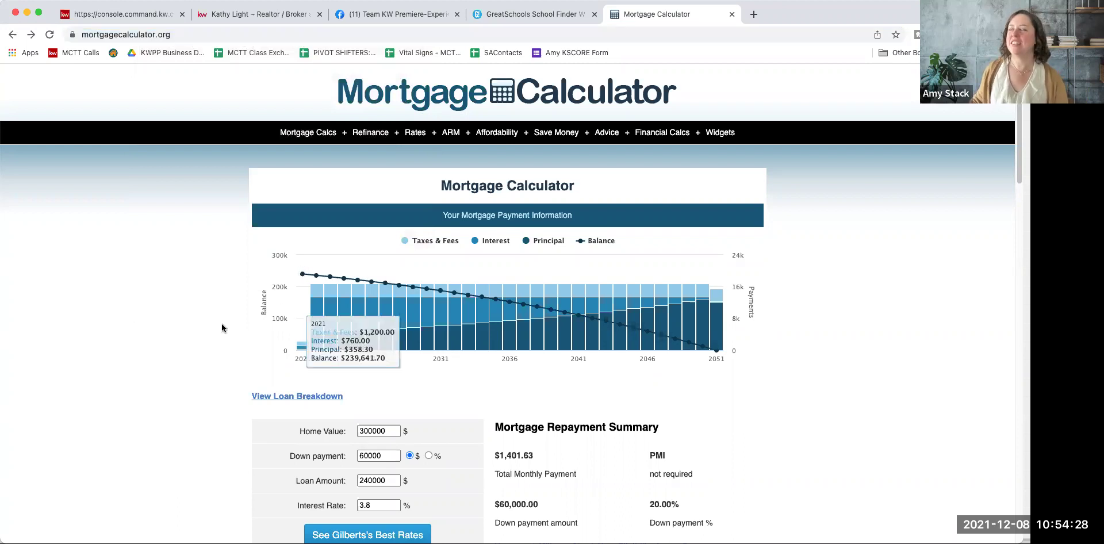
# Step: On the free calculator widgets page, copy the Fully Functional Mortgage Calculator embed code
pyautogui.click(717, 136)
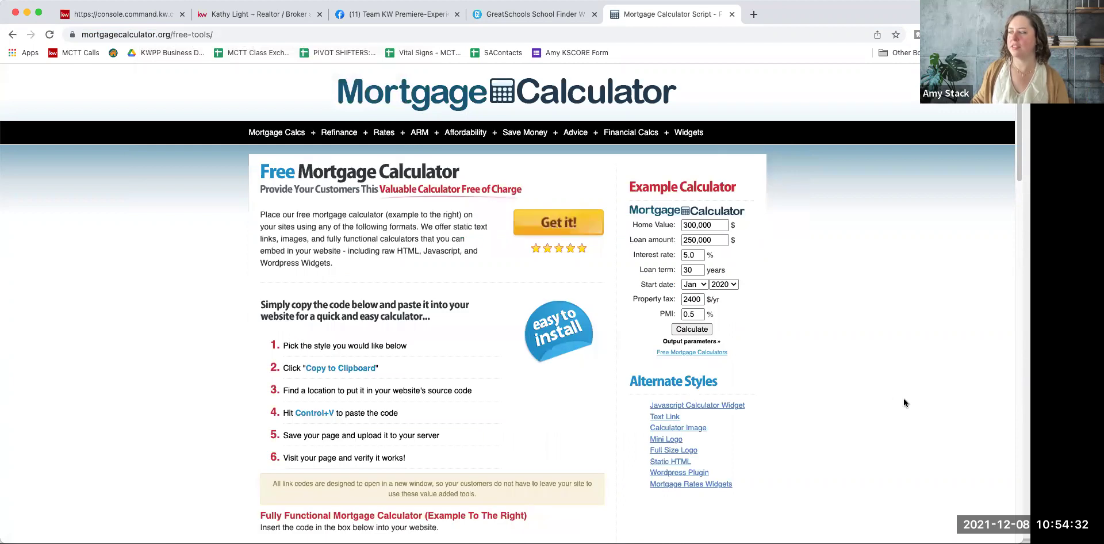
pyautogui.scroll(-5, 903, 398)
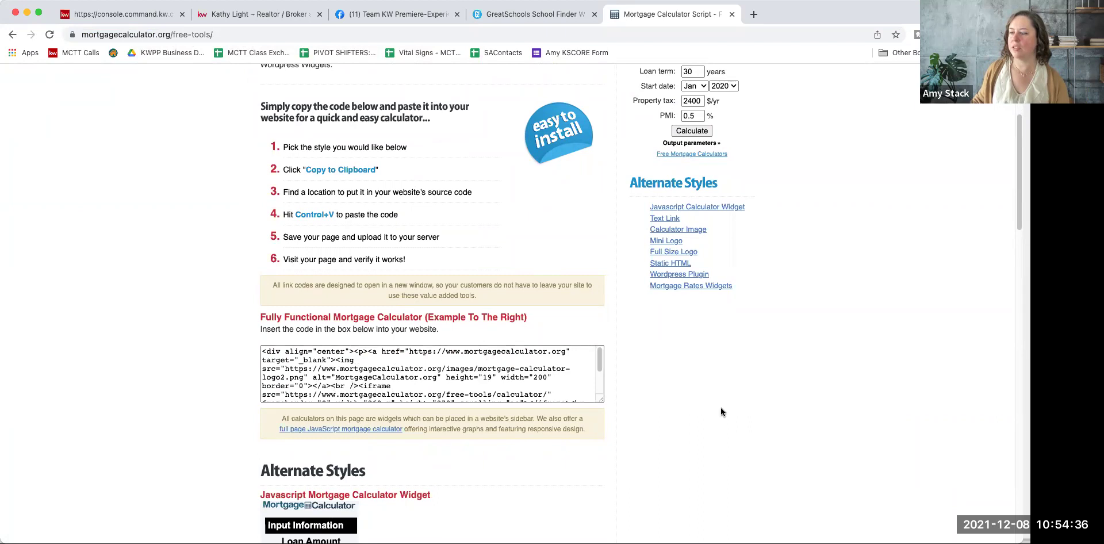
pyautogui.scroll(-7, 721, 408)
pyautogui.scroll(-10, 776, 419)
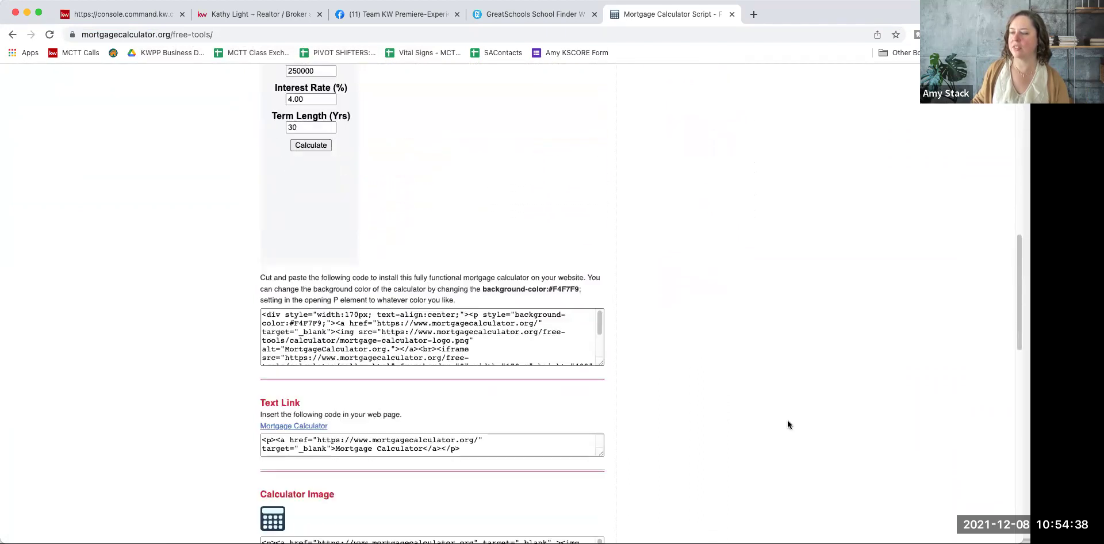
pyautogui.scroll(-5, 792, 427)
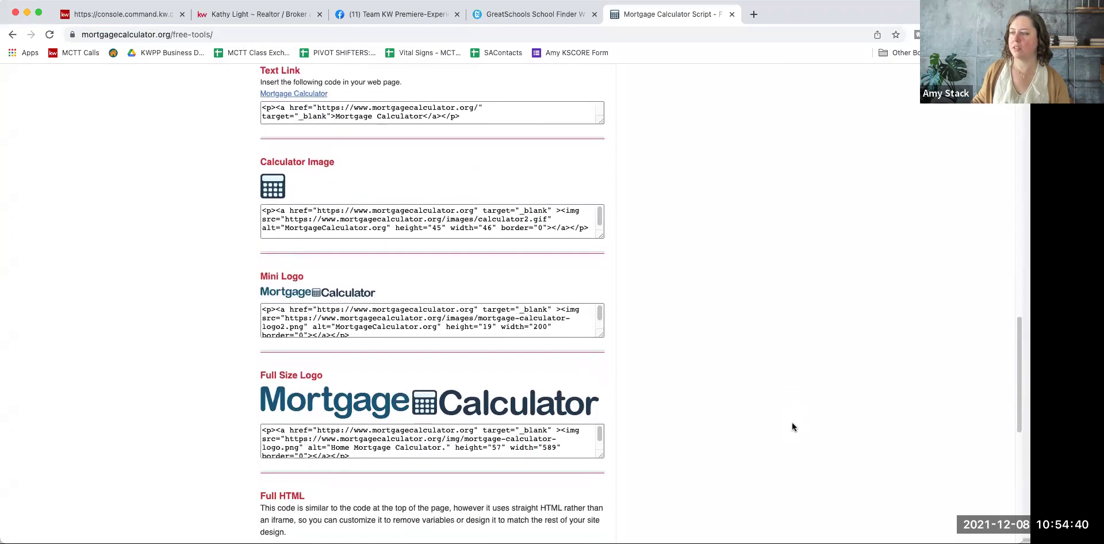
pyautogui.scroll(-5, 792, 427)
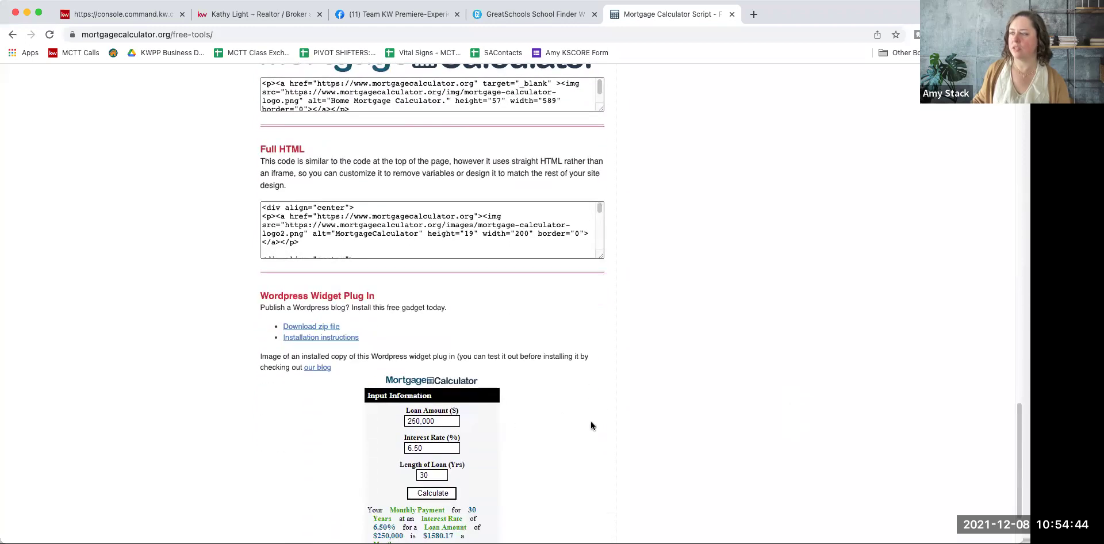
pyautogui.scroll(-3, 591, 421)
pyautogui.scroll(5, 561, 412)
pyautogui.scroll(15, 674, 424)
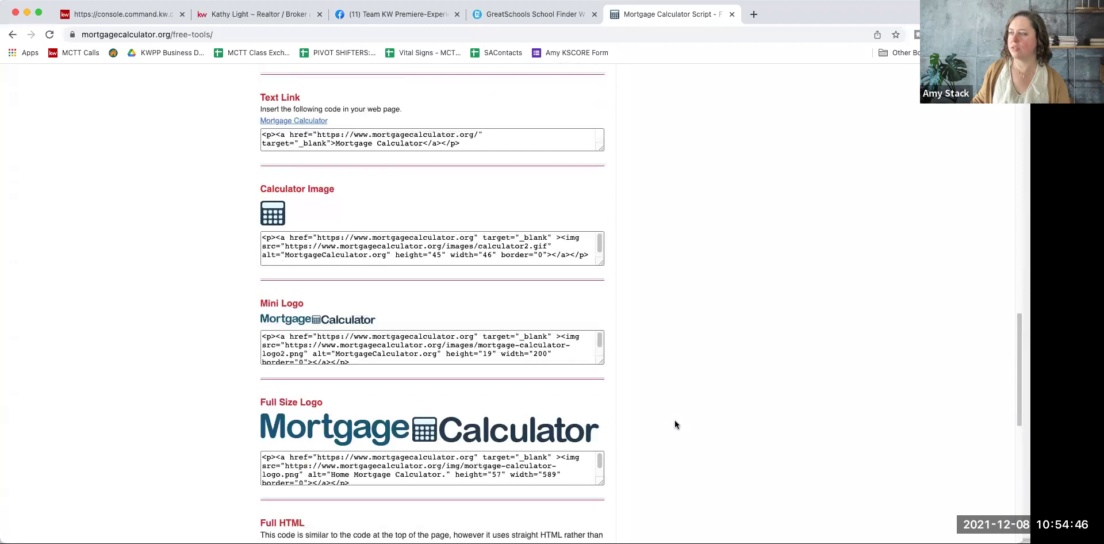
pyautogui.scroll(-3, 676, 425)
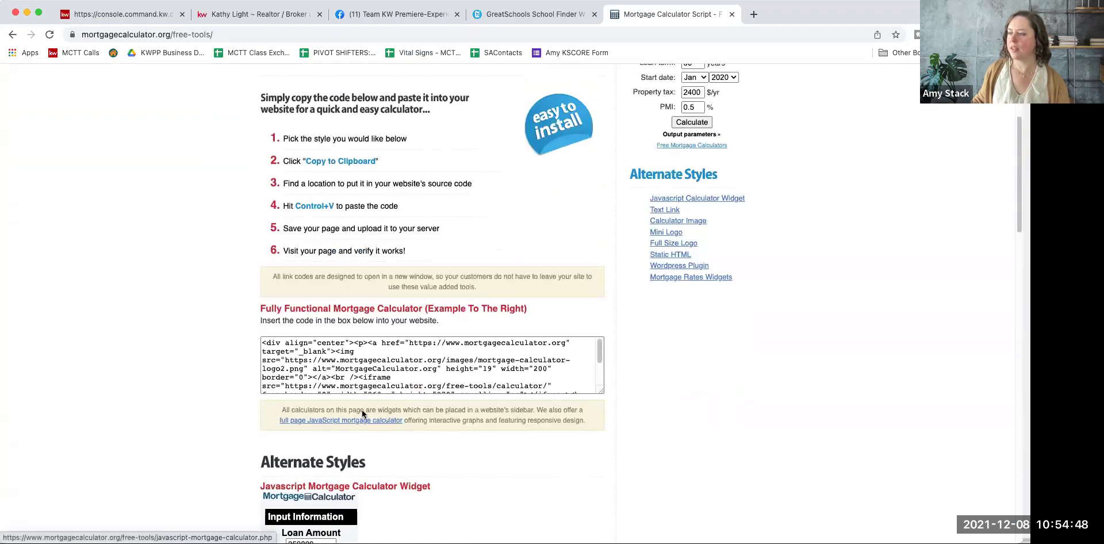
pyautogui.click(340, 372)
pyautogui.rightClick(340, 373)
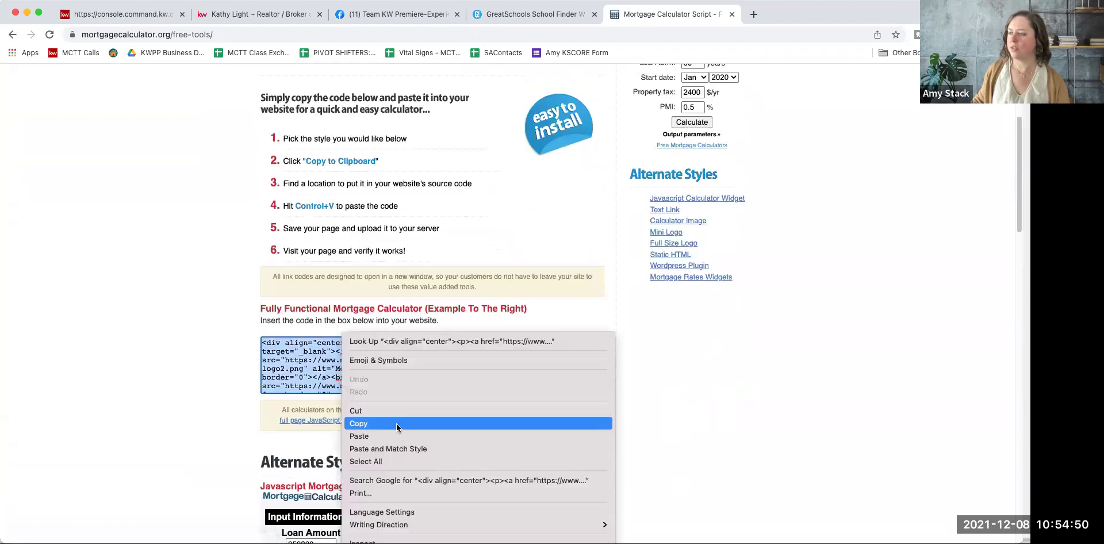
pyautogui.click(368, 424)
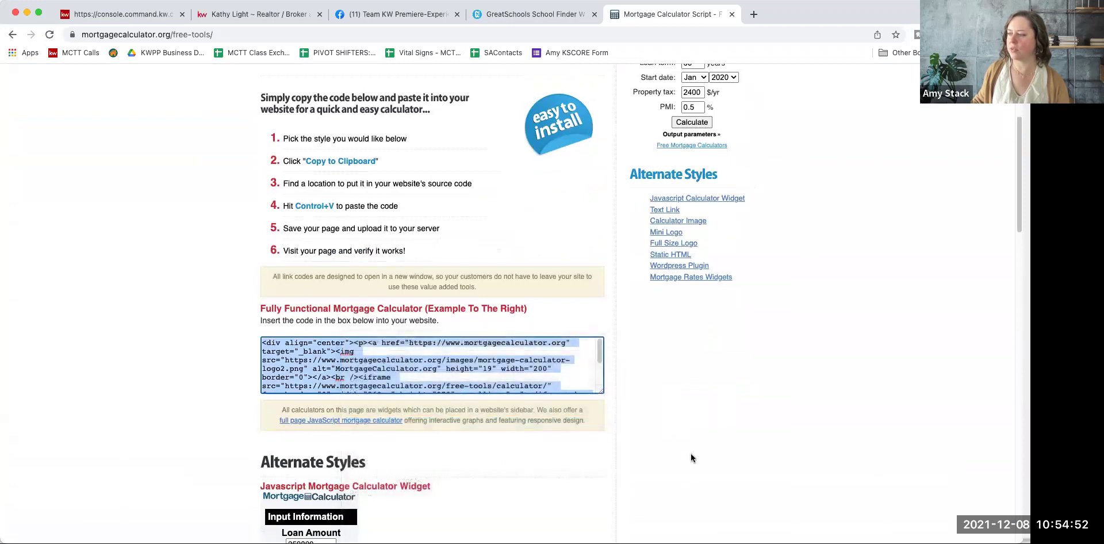
pyautogui.scroll(4, 607, 407)
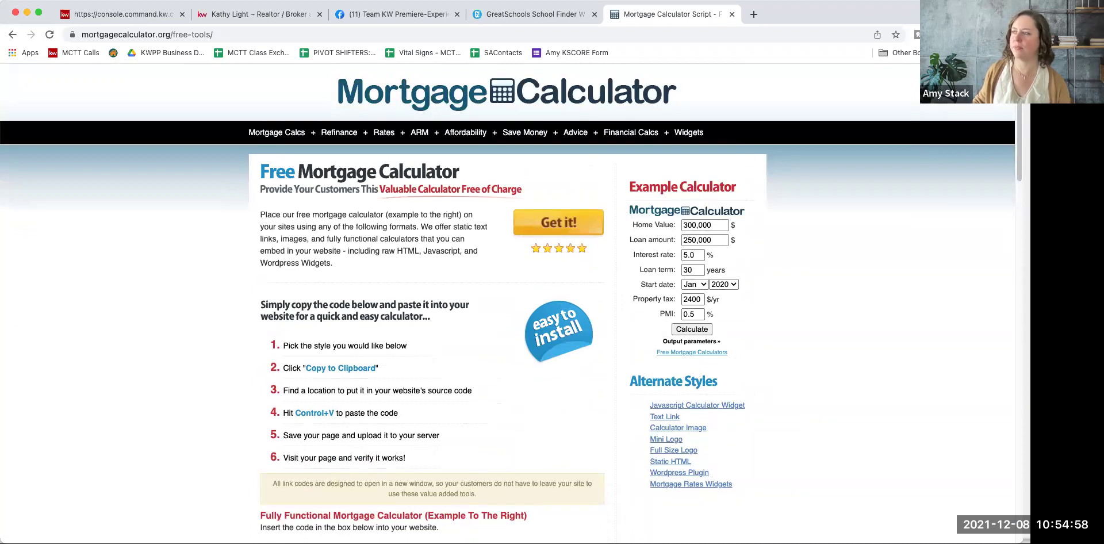
# Step: Paste the MortgageCalculator.org embed code into the mortgage calc 2 page's Intro Text field
pyautogui.click(154, 21)
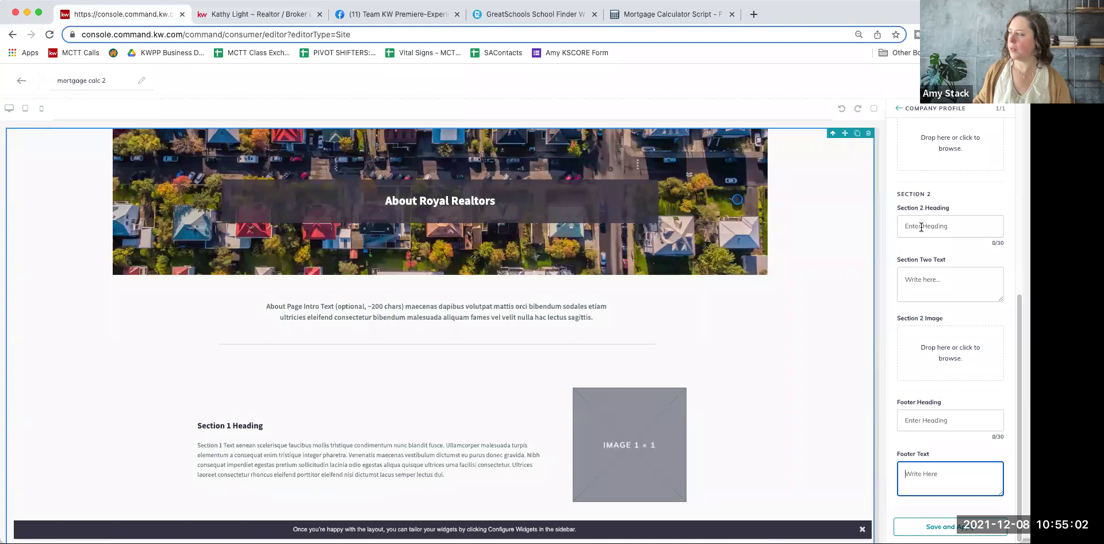
pyautogui.scroll(6, 926, 258)
pyautogui.click(911, 196)
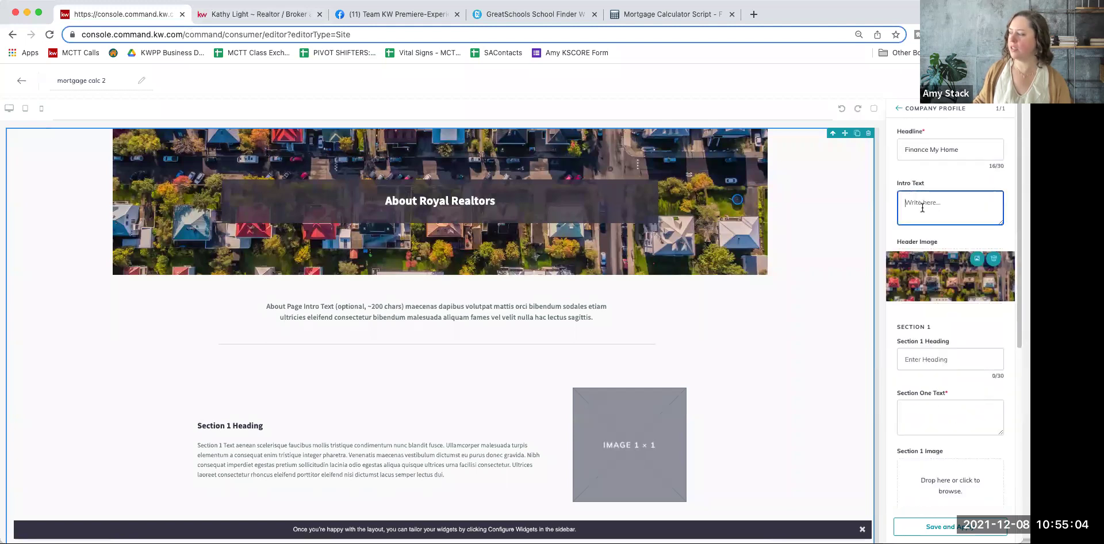
pyautogui.rightClick(922, 207)
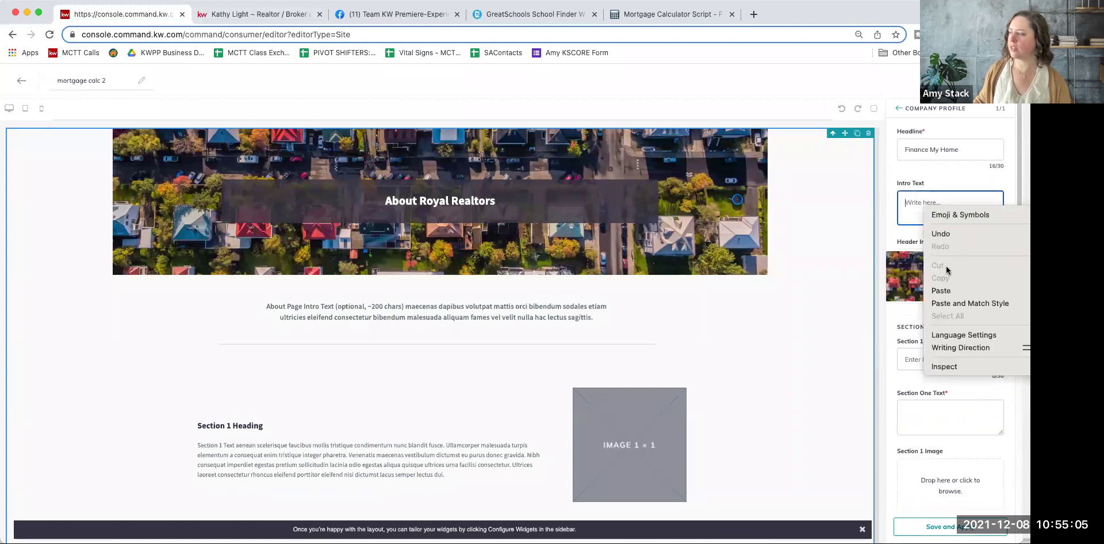
pyautogui.click(972, 291)
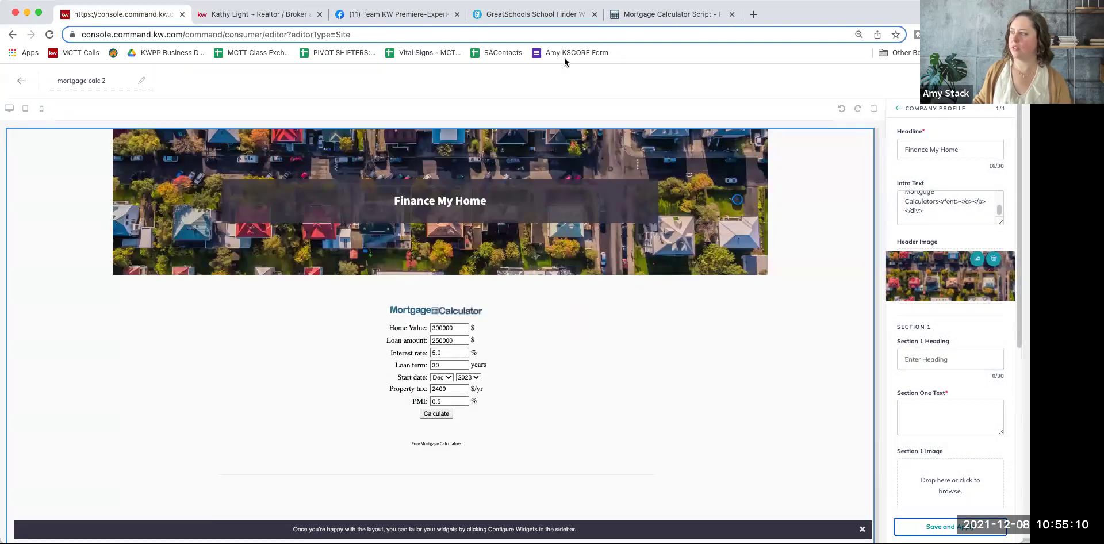
pyautogui.click(672, 13)
# Step: Scroll down to the Full HTML code box and copy its calculator code
pyautogui.scroll(-12, 457, 343)
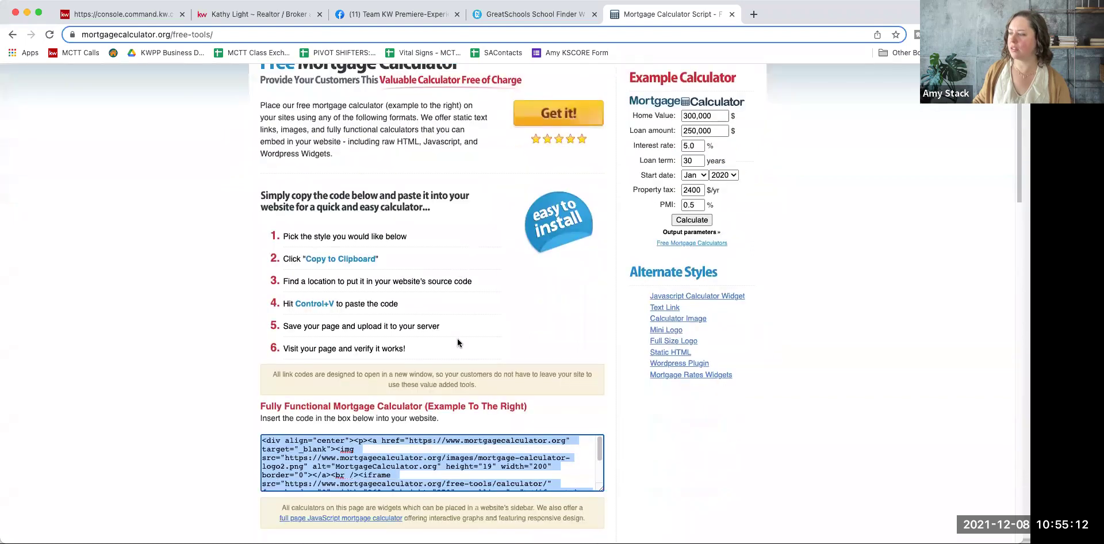
pyautogui.scroll(-5, 457, 342)
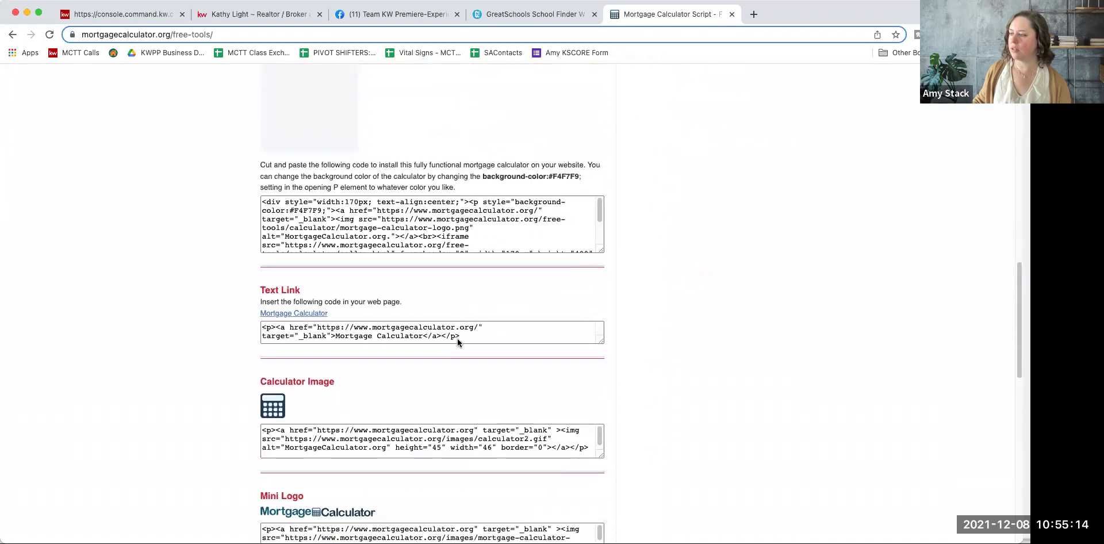
pyautogui.scroll(-3, 416, 356)
pyautogui.click(386, 327)
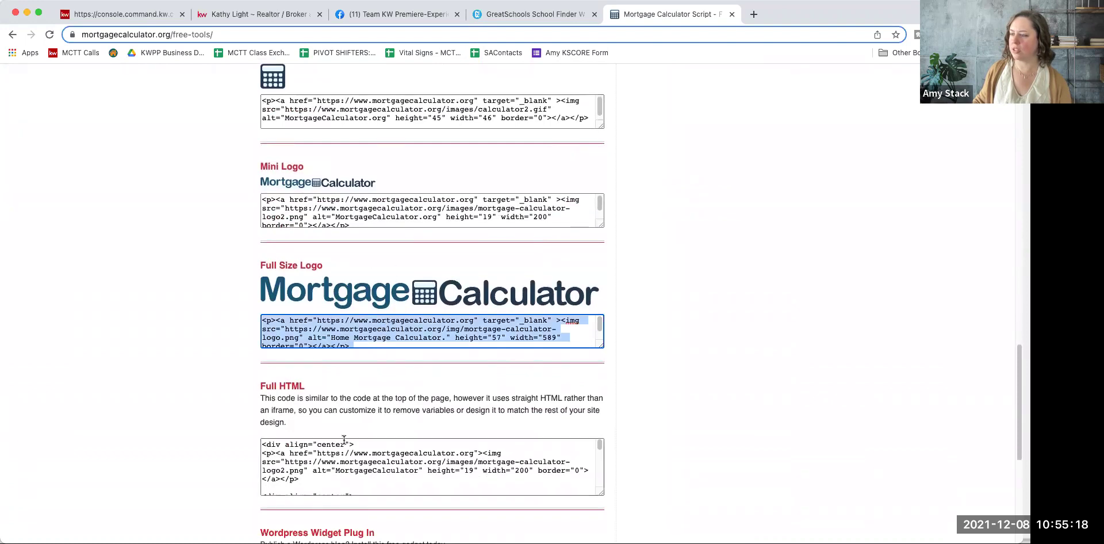
pyautogui.click(319, 465)
pyautogui.rightClick(320, 465)
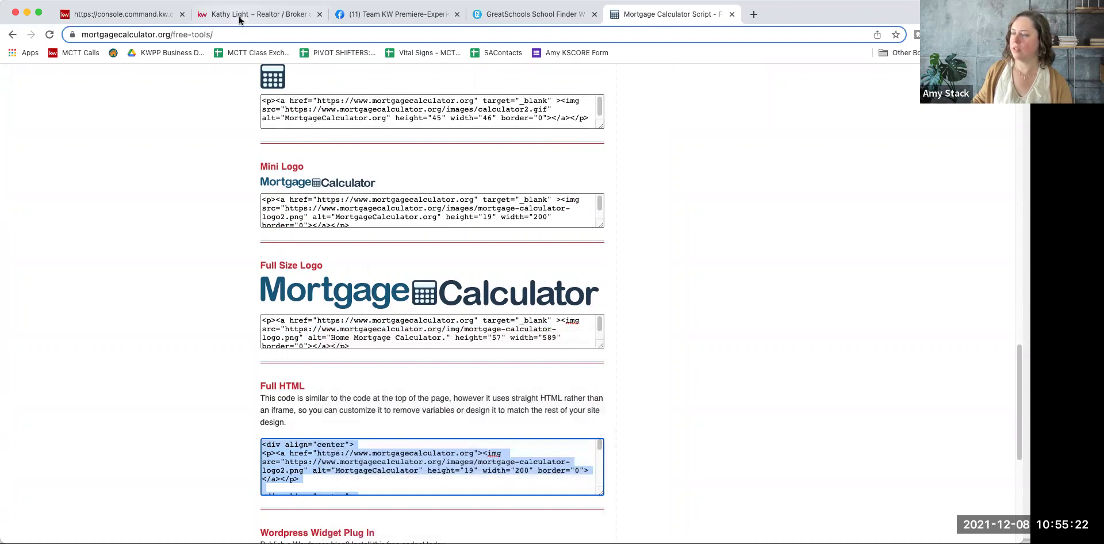
pyautogui.click(126, 14)
# Step: Swap the old Intro Text code for the Full HTML code and check the calculator preview
pyautogui.click(949, 207)
pyautogui.press('super+a')
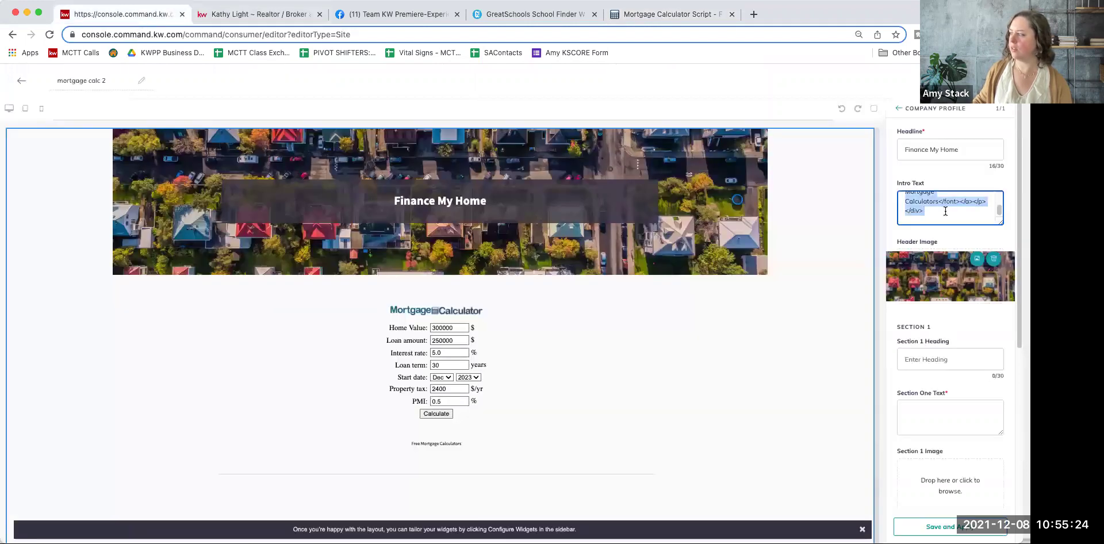
pyautogui.press('BackSpace')
pyautogui.rightClick(919, 199)
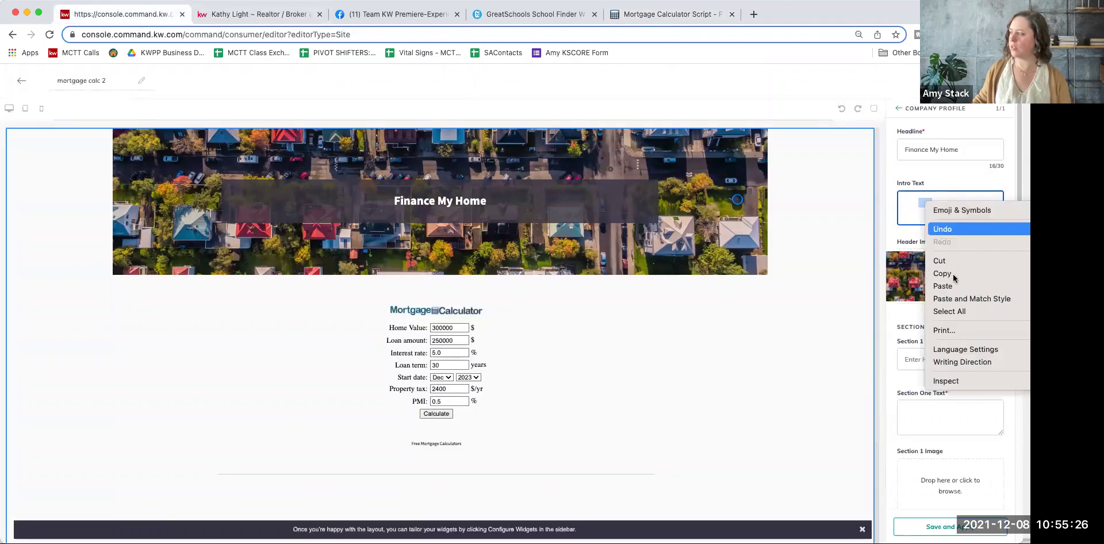
pyautogui.click(958, 286)
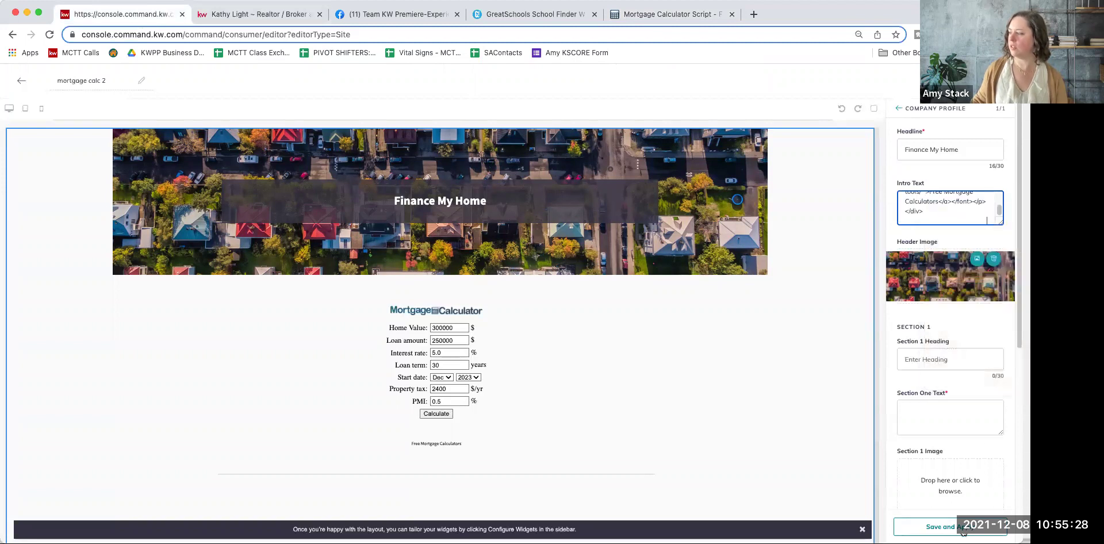
pyautogui.scroll(-3, 730, 451)
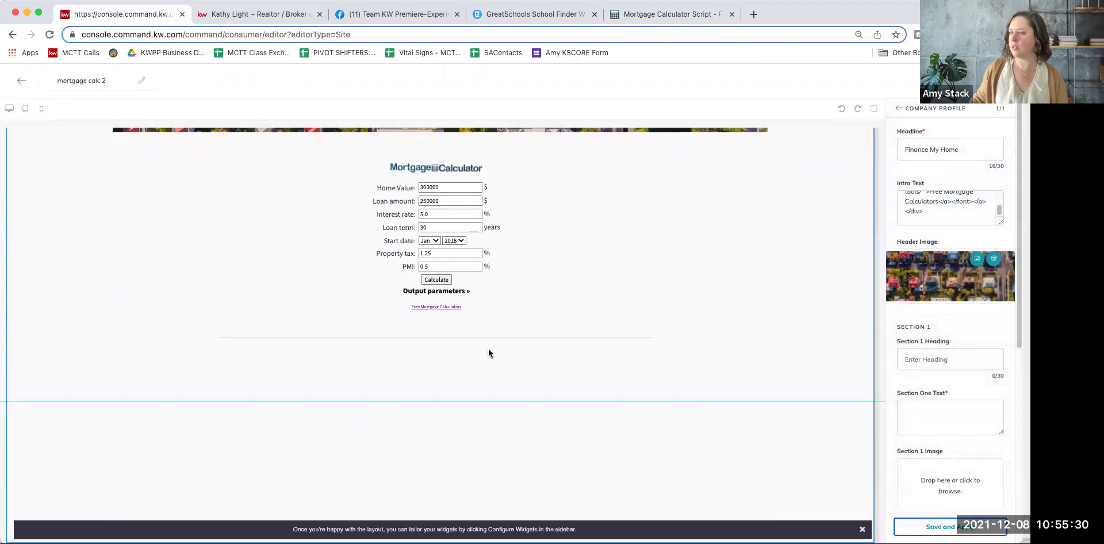
# Step: Scroll through MortgageCalculator.org's Example Calculator and Alternate Styles list
pyautogui.click(687, 11)
pyautogui.scroll(-5, 391, 361)
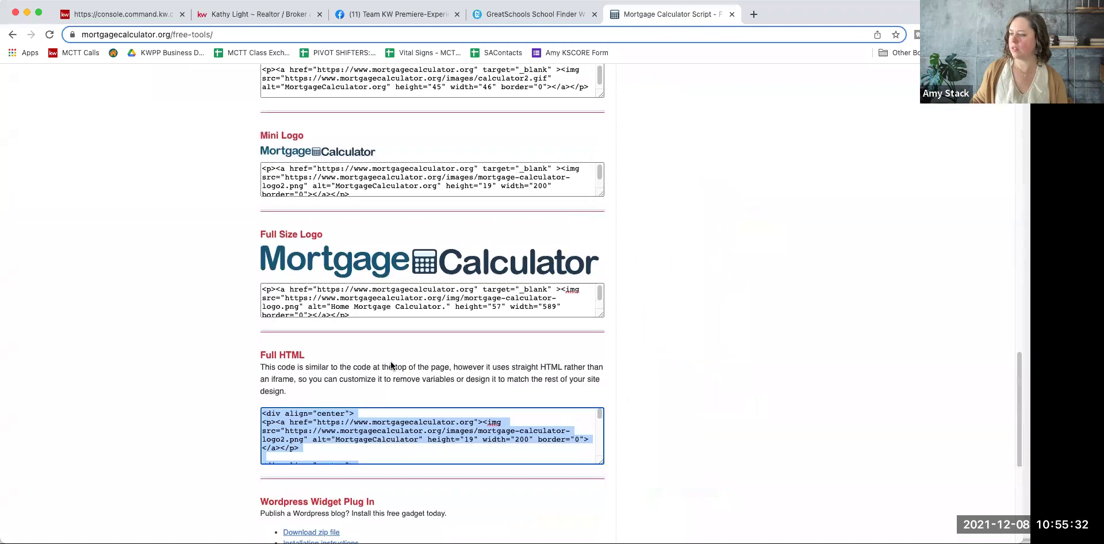
pyautogui.scroll(3, 316, 329)
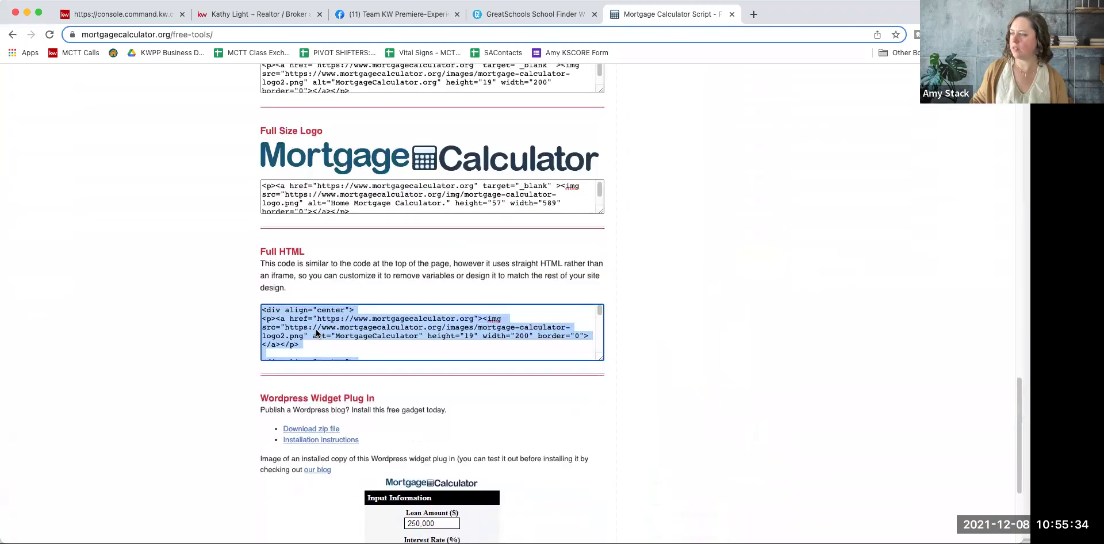
pyautogui.scroll(6, 257, 397)
pyautogui.scroll(3, 256, 396)
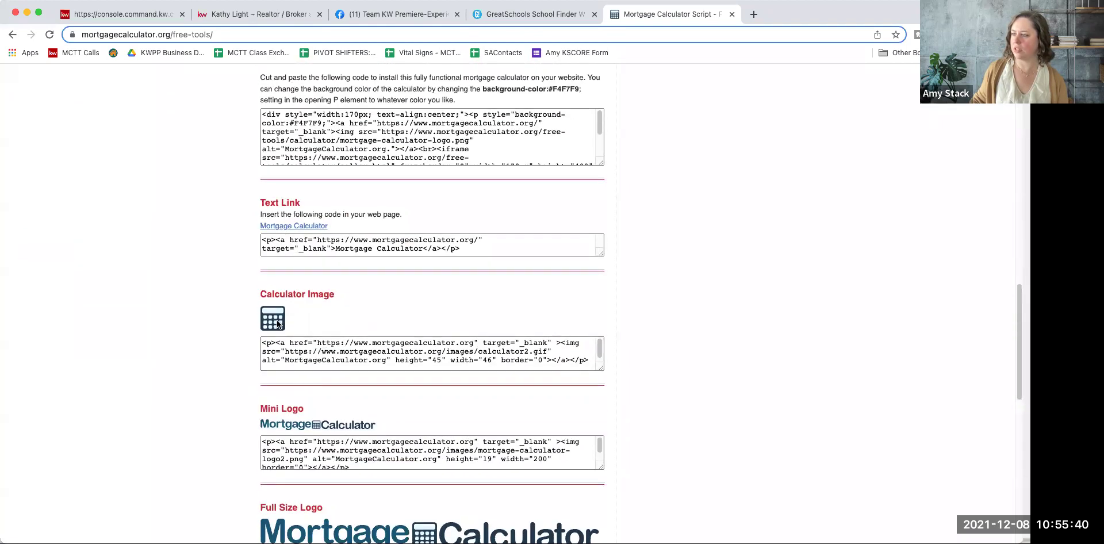
pyautogui.scroll(5, 236, 324)
pyautogui.scroll(-2, 322, 328)
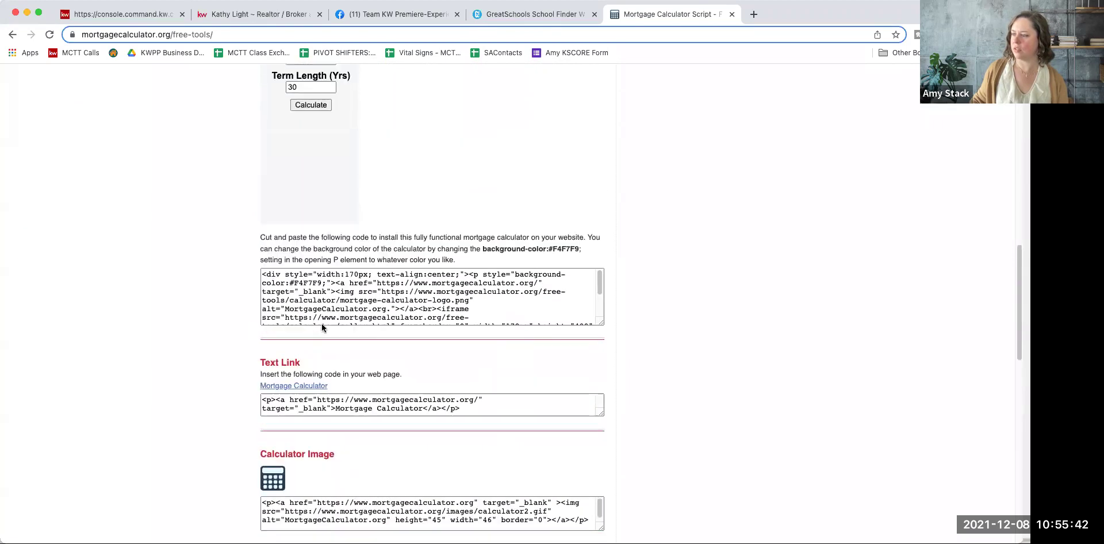
pyautogui.scroll(3, 322, 325)
# Step: Highlight and deselect the JavaScript widget section, then head back to the KW Command editor
pyautogui.moveTo(338, 503); pyautogui.dragTo(257, 506)
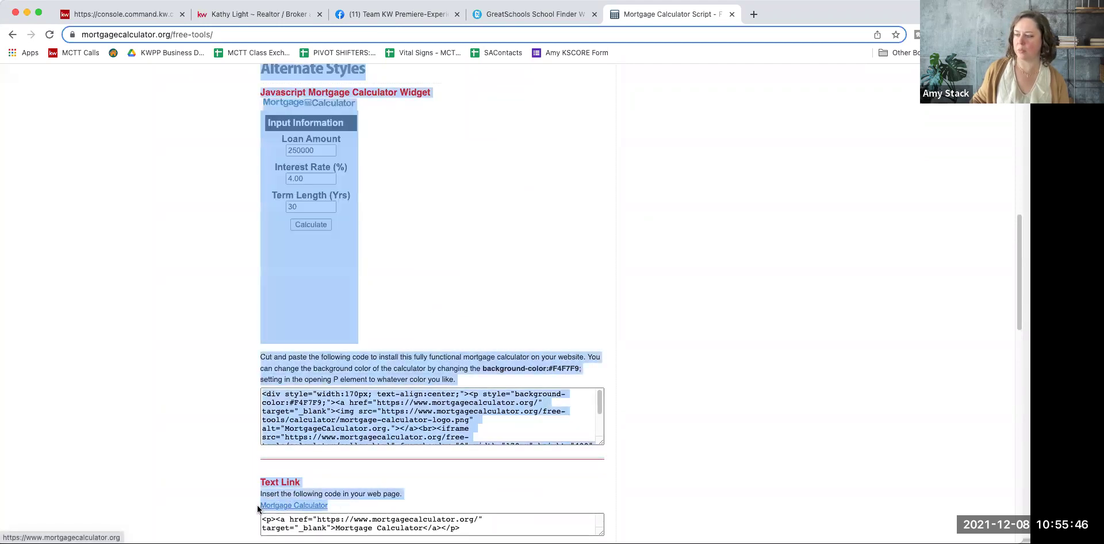
pyautogui.click(235, 463)
pyautogui.scroll(3, 236, 462)
pyautogui.scroll(10, 236, 466)
pyautogui.scroll(4, 236, 462)
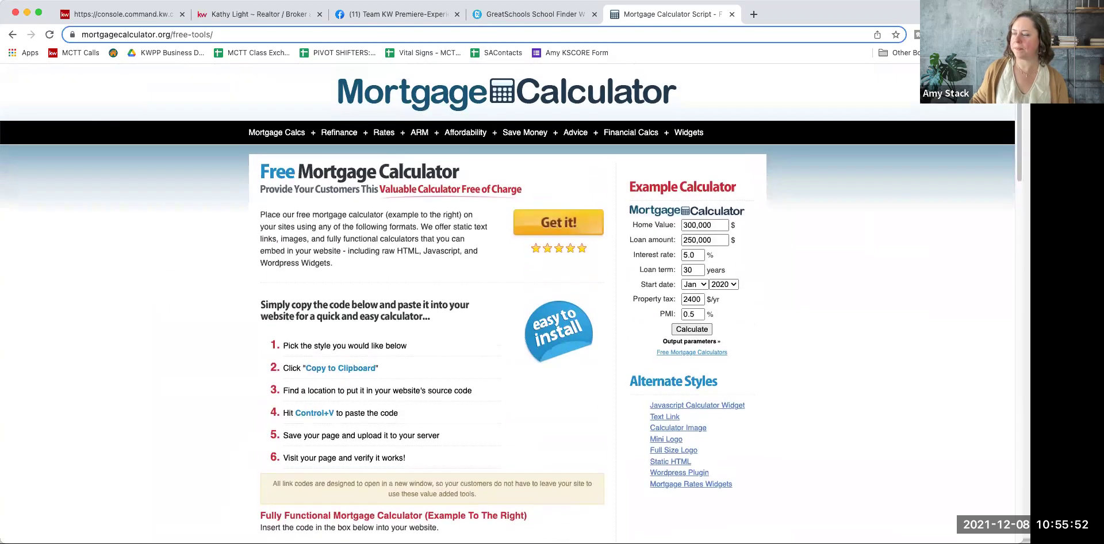
pyautogui.click(150, 15)
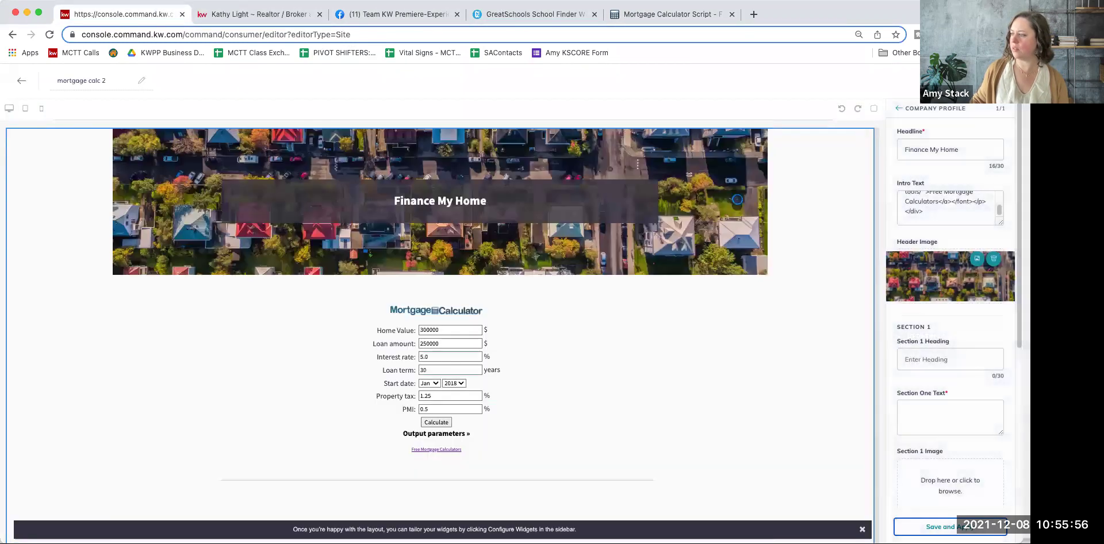
# Step: Save the page and add mortgage calc 2 as a new agent site page
pyautogui.click(943, 526)
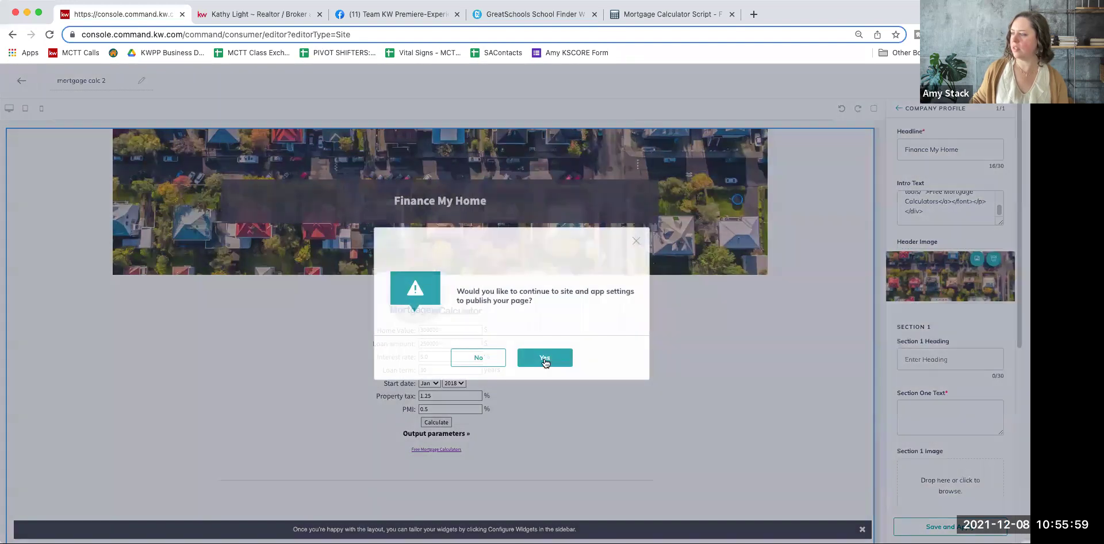
pyautogui.click(543, 357)
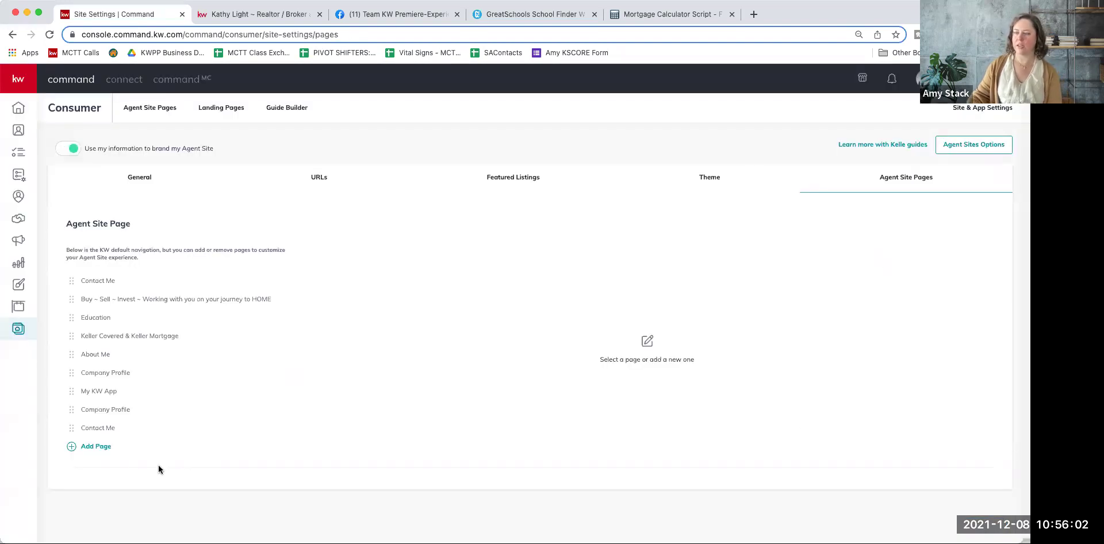
pyautogui.click(92, 446)
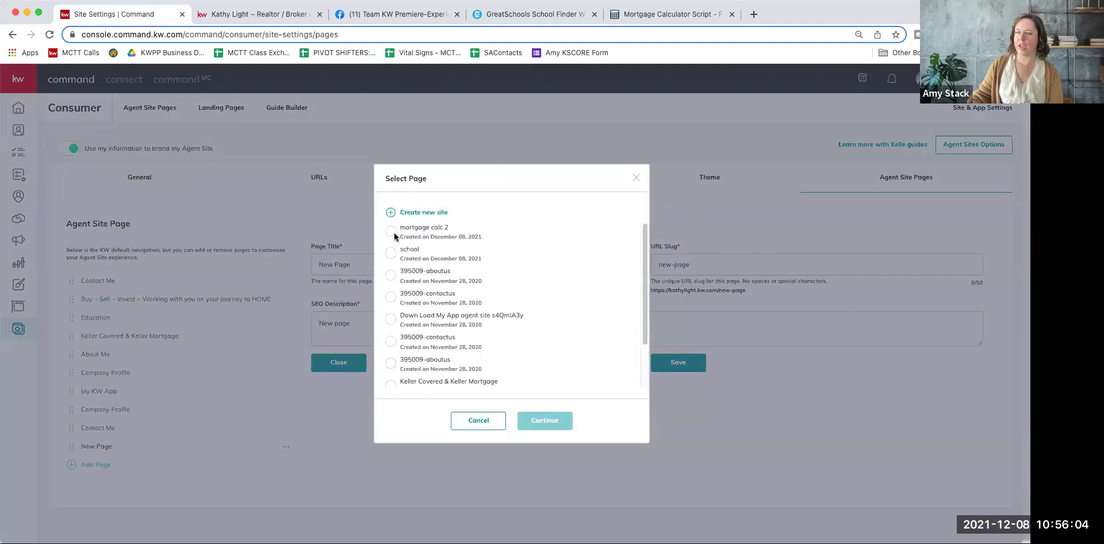
pyautogui.click(391, 231)
pyautogui.click(543, 424)
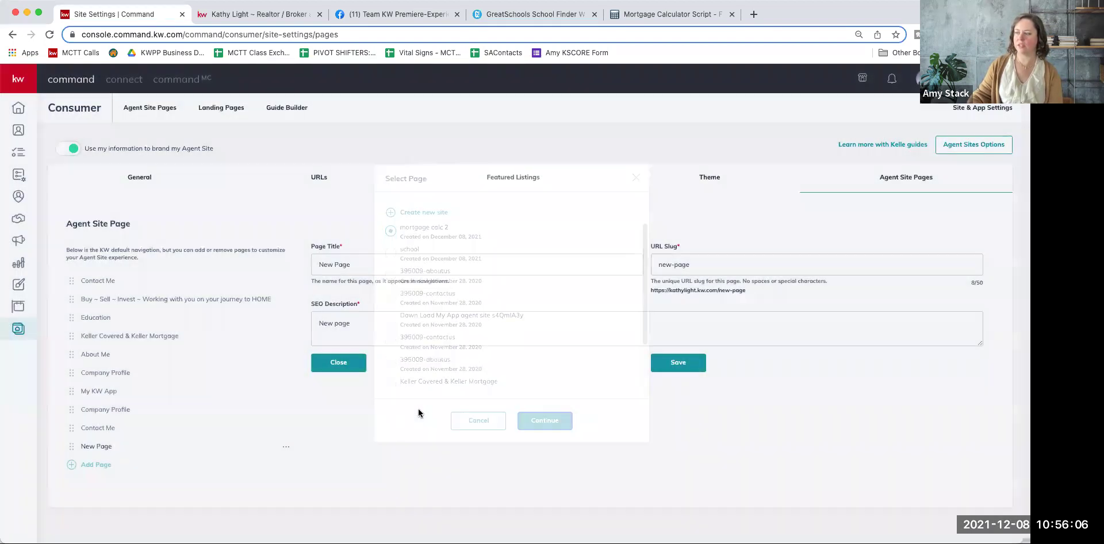
# Step: Title the page calc, set slug calc and SEO description 'KKL mortgage calc with KWPP'
pyautogui.tripleClick(382, 261)
pyautogui.write('calc')
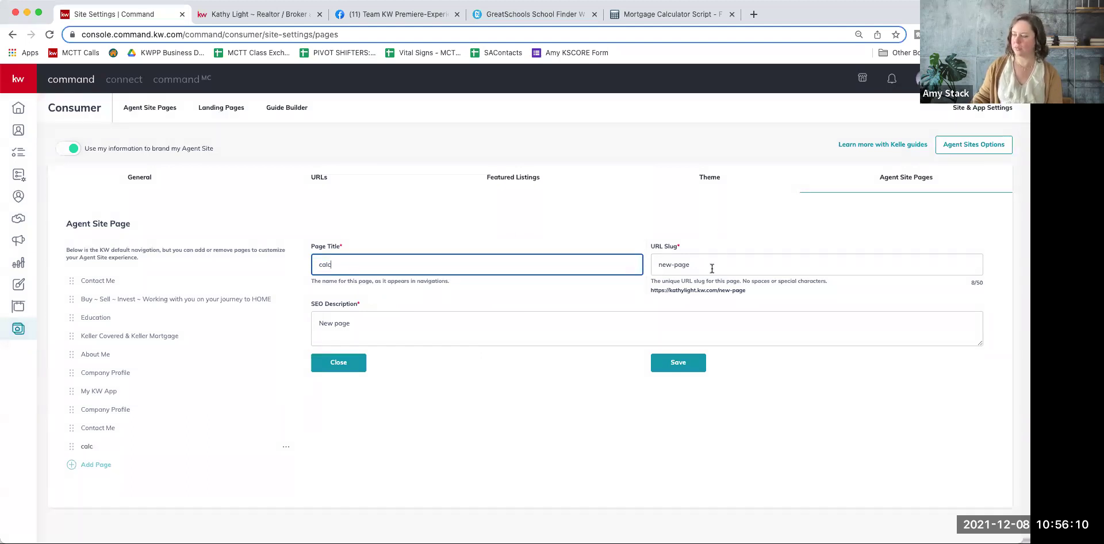
pyautogui.tripleClick(712, 269)
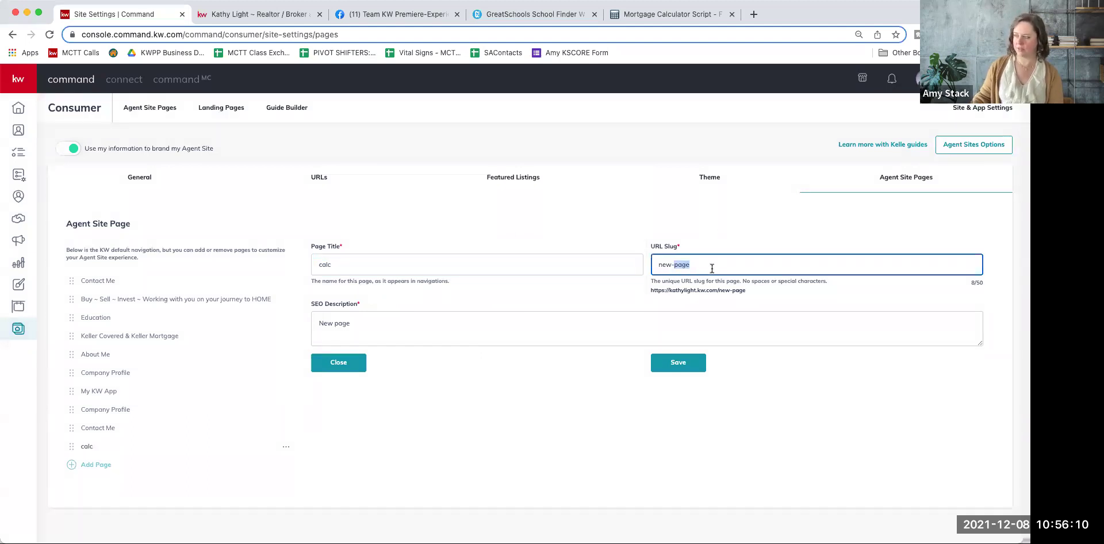
pyautogui.write('calc')
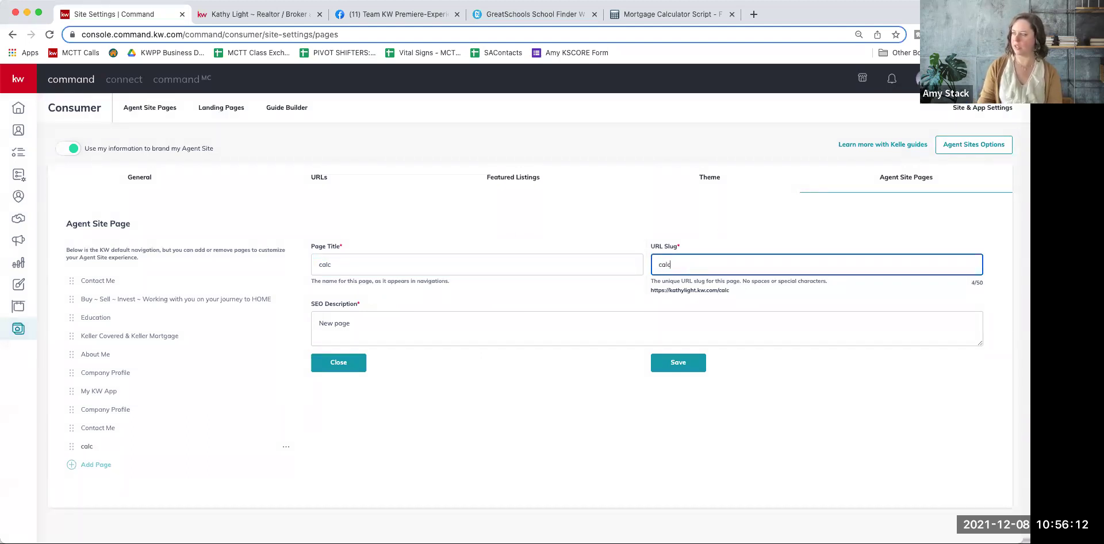
pyautogui.click(683, 321)
pyautogui.tripleClick(684, 321)
pyautogui.write('KKL mo')
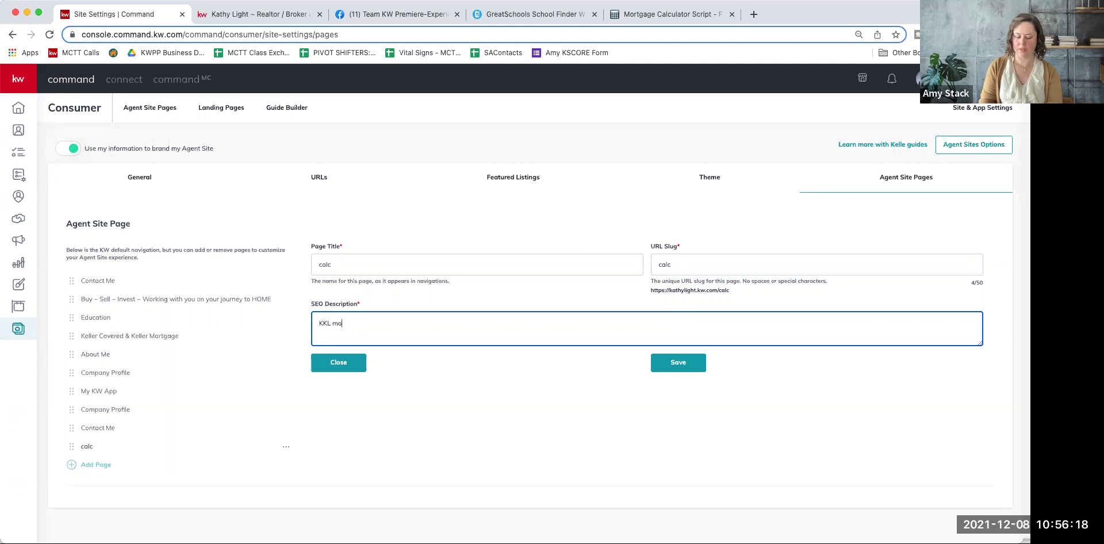
pyautogui.write('rtgage cal')
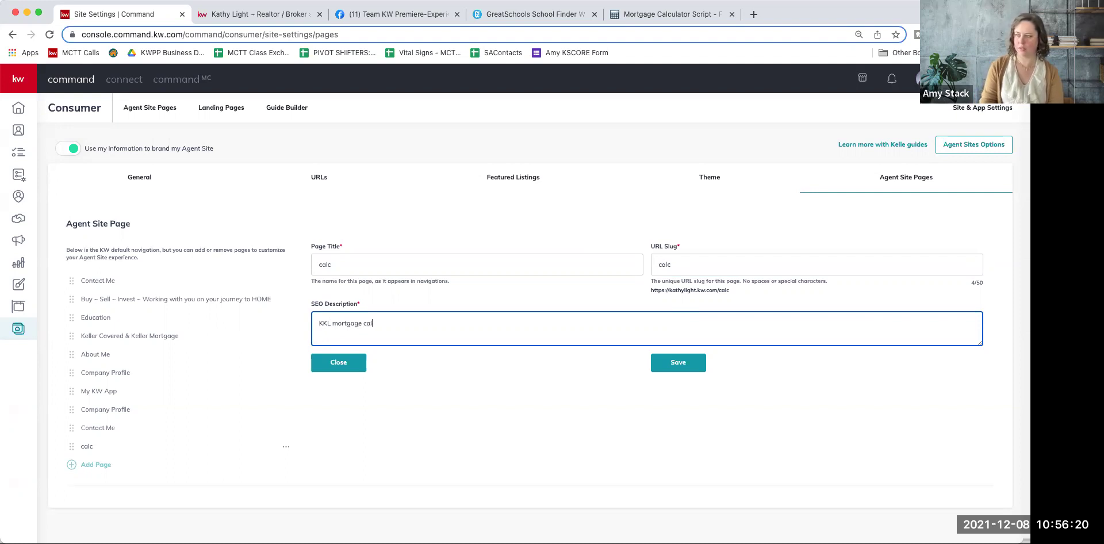
pyautogui.write('u with KWPP')
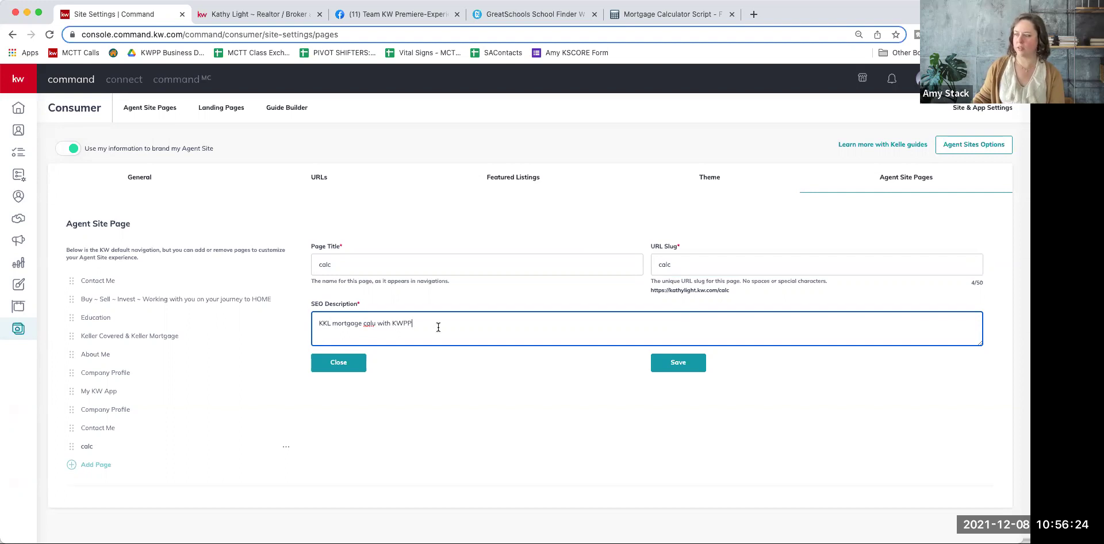
pyautogui.click(377, 323)
pyautogui.press('BackSpace')
pyautogui.write('c')
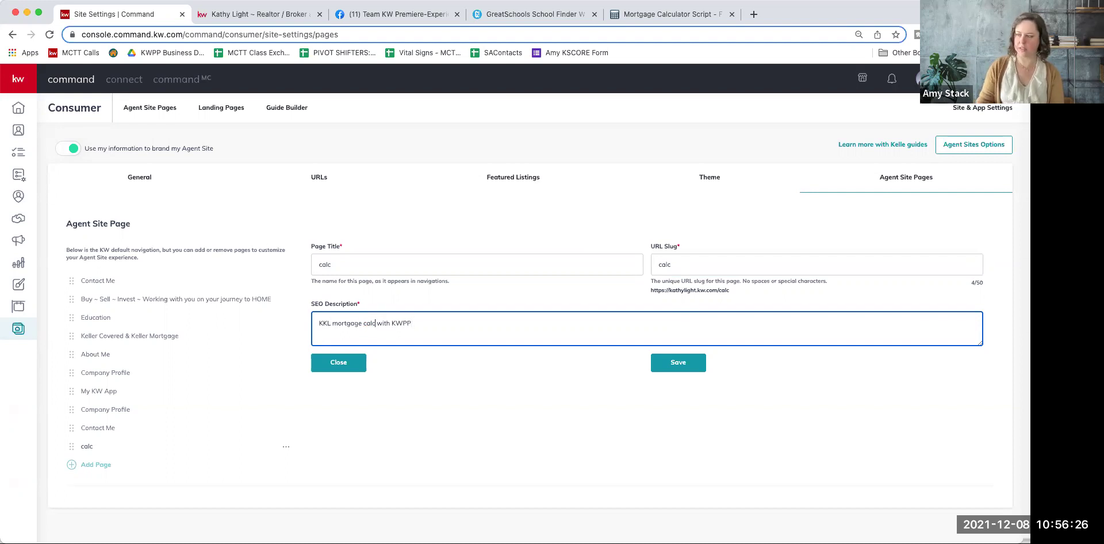
# Step: Save the calc page and move it below Keller Covered & Keller Mortgage
pyautogui.click(686, 367)
pyautogui.moveTo(77, 453); pyautogui.dragTo(74, 357)
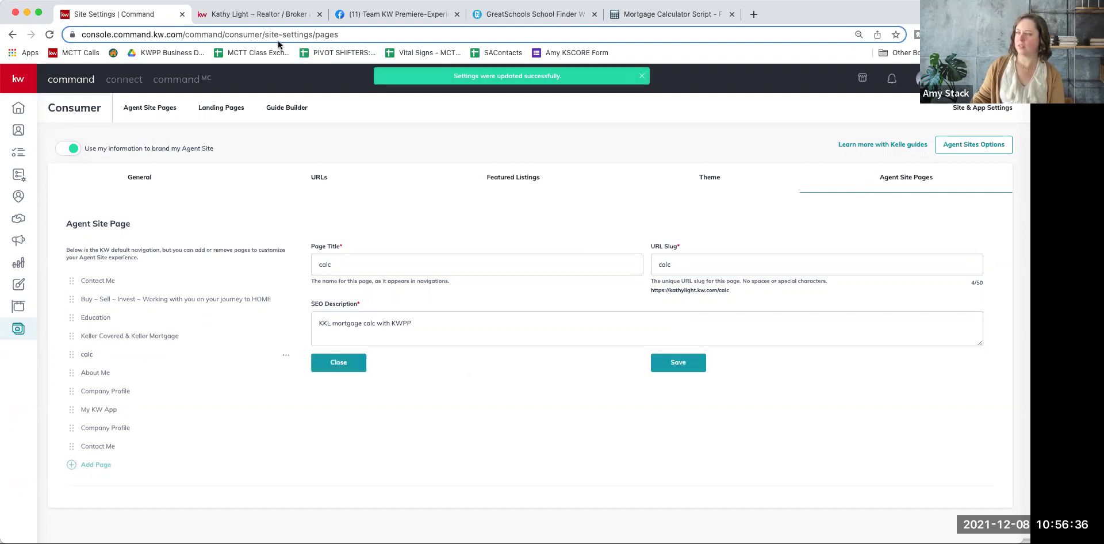
pyautogui.click(253, 14)
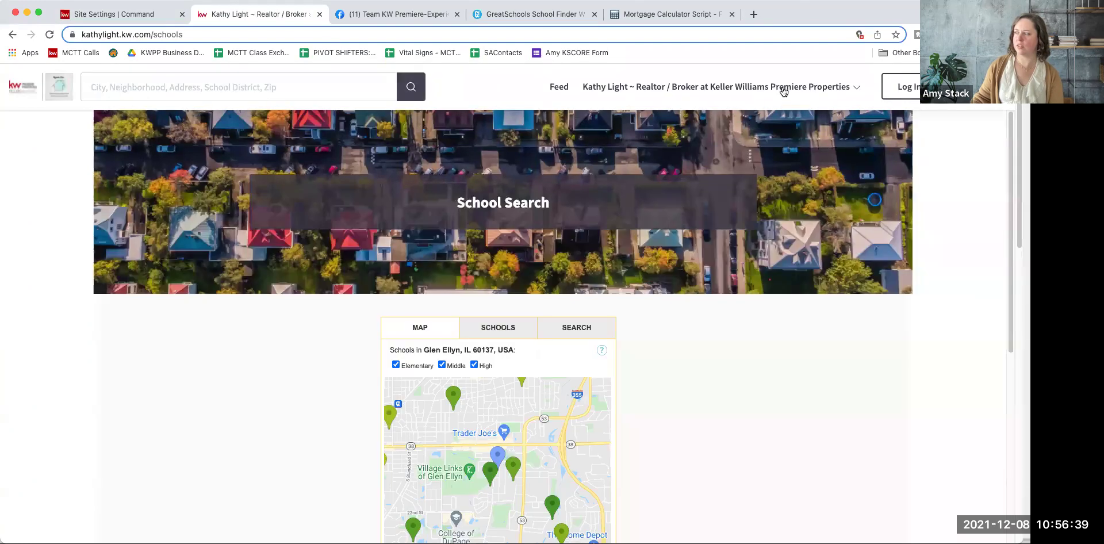
# Step: Open the live Calc page from the nav dropdown, then the Keller Covered & Keller Mortgage page
pyautogui.click(782, 87)
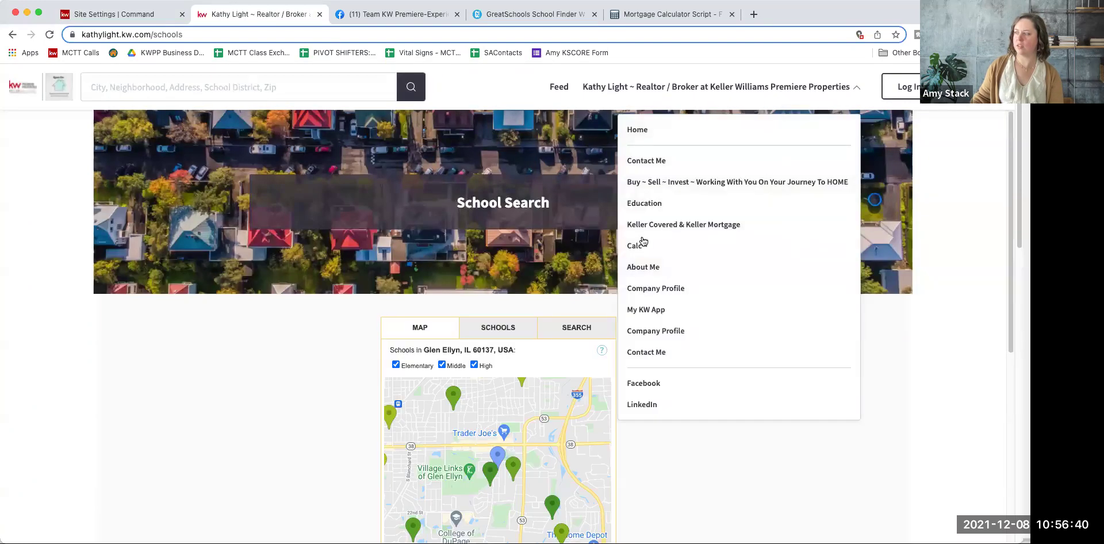
pyautogui.click(643, 244)
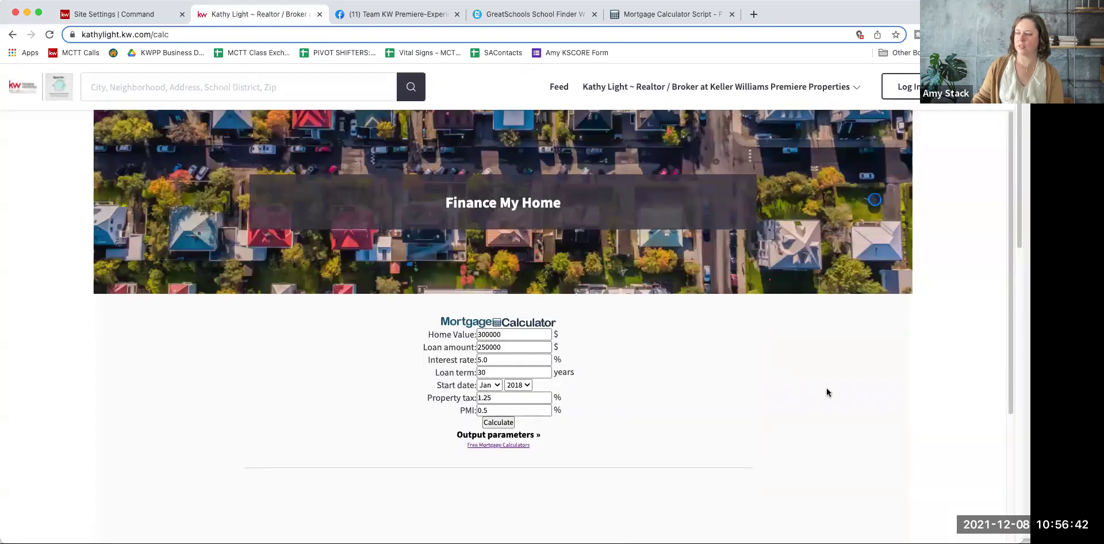
pyautogui.click(131, 17)
pyautogui.click(249, 13)
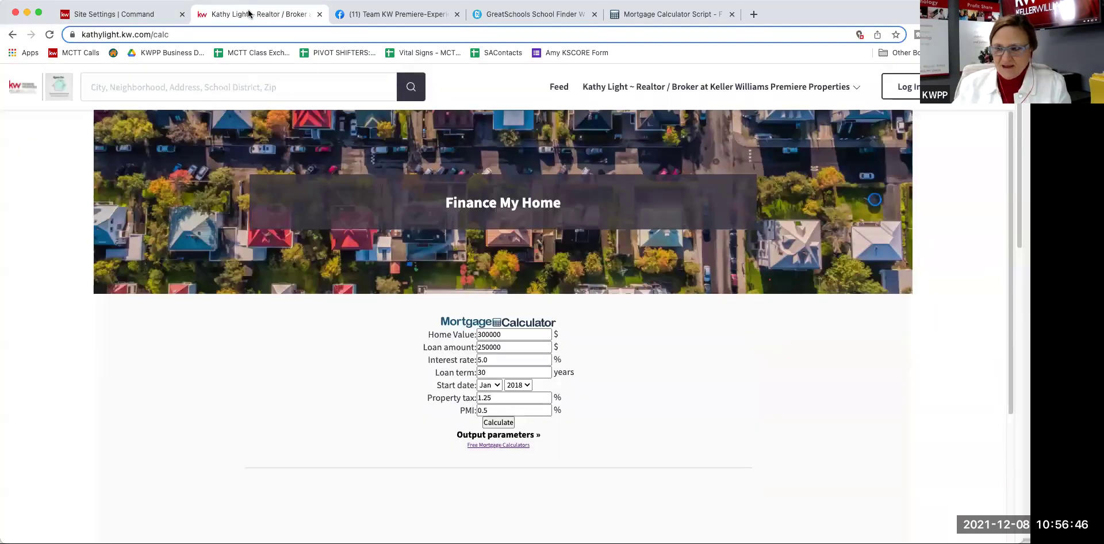
pyautogui.moveTo(751, 88)
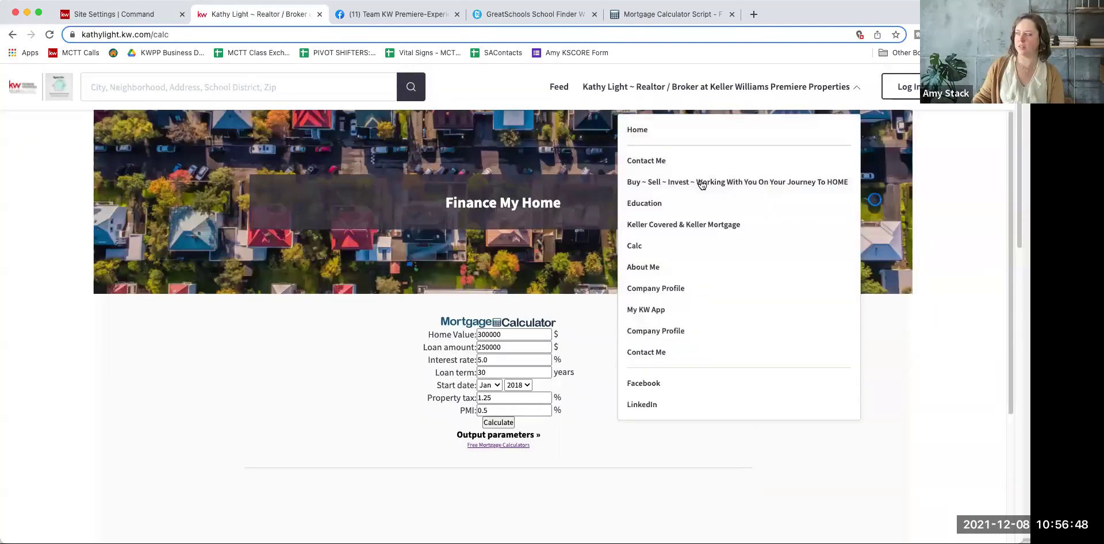
pyautogui.click(699, 225)
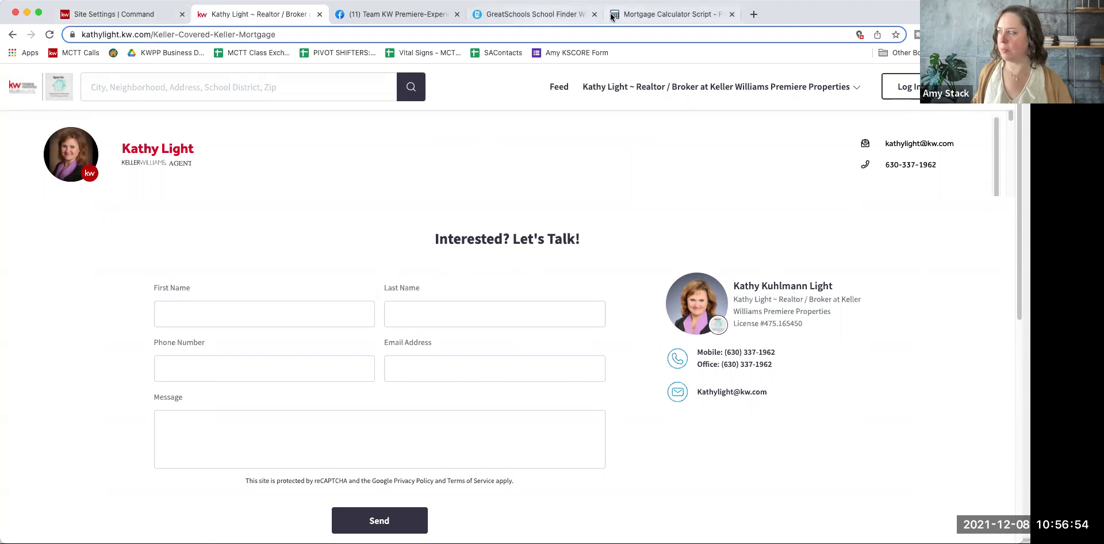
# Step: Scroll through MortgageCalculator.org's free-tools embed code boxes and Alternate Styles
pyautogui.click(667, 15)
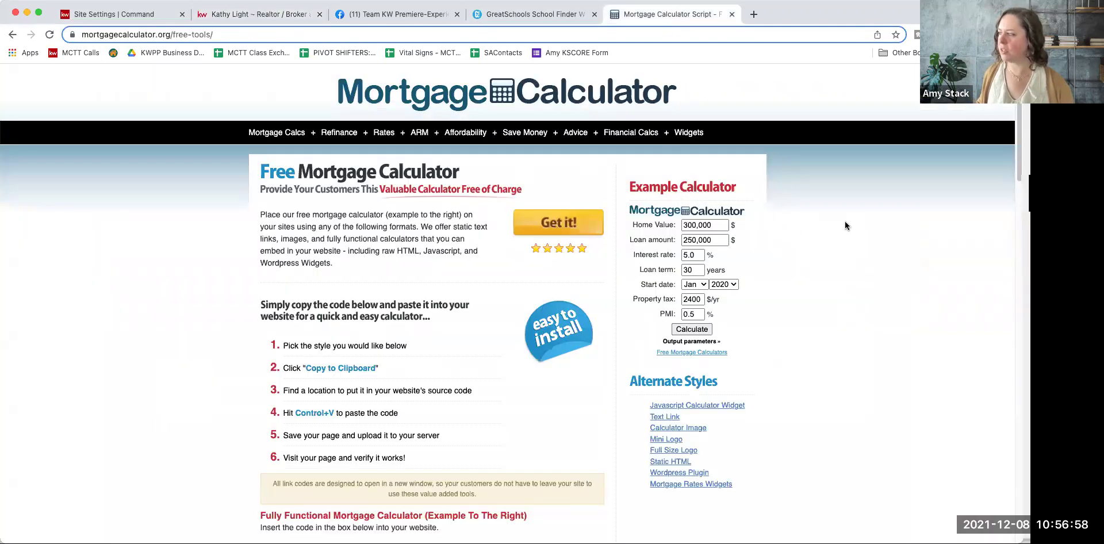
pyautogui.scroll(-5, 817, 207)
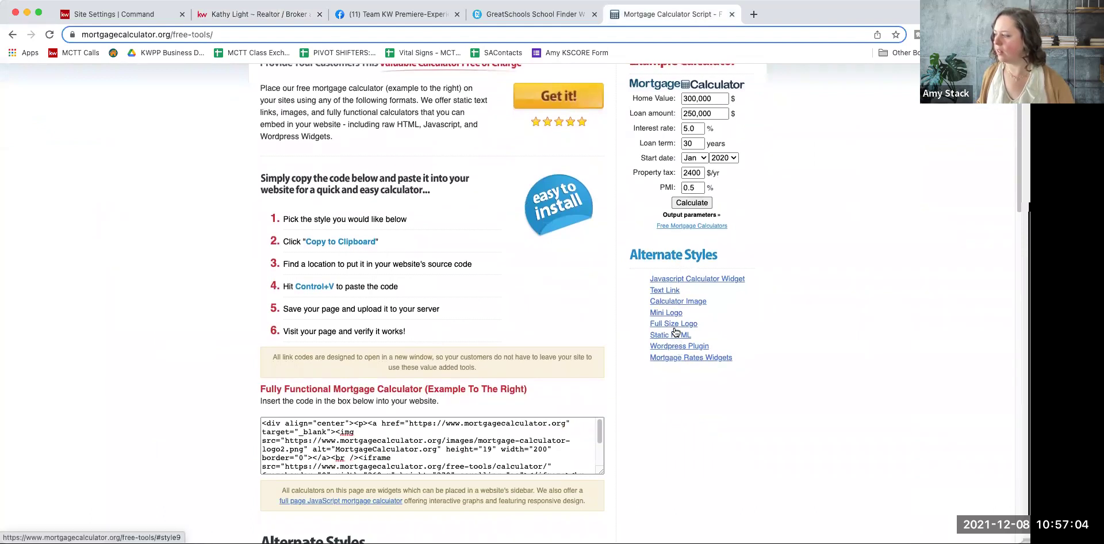
pyautogui.scroll(3, 670, 311)
pyautogui.scroll(-5, 407, 375)
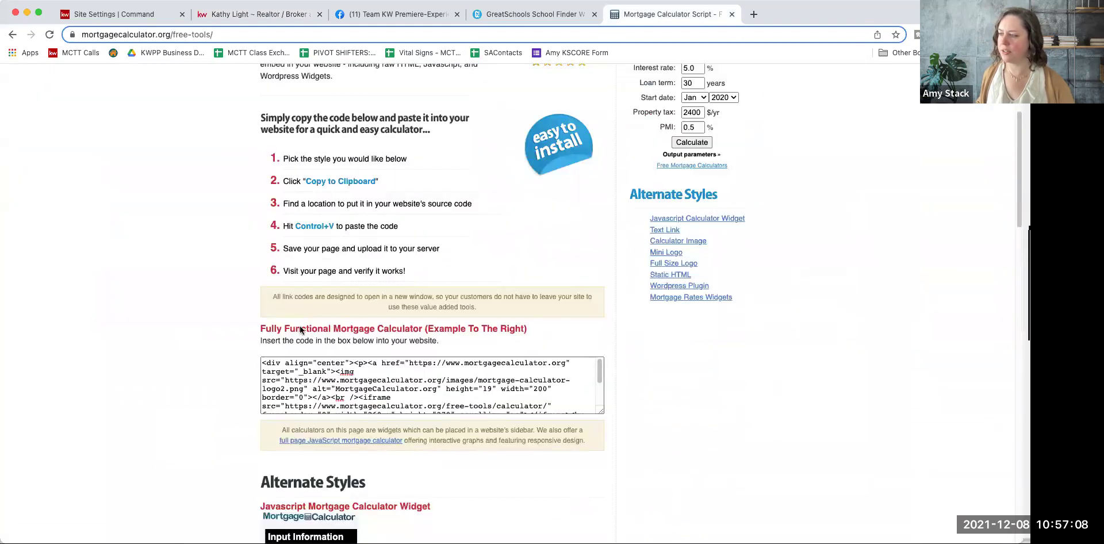
pyautogui.scroll(-10, 146, 282)
pyautogui.scroll(-1, 146, 282)
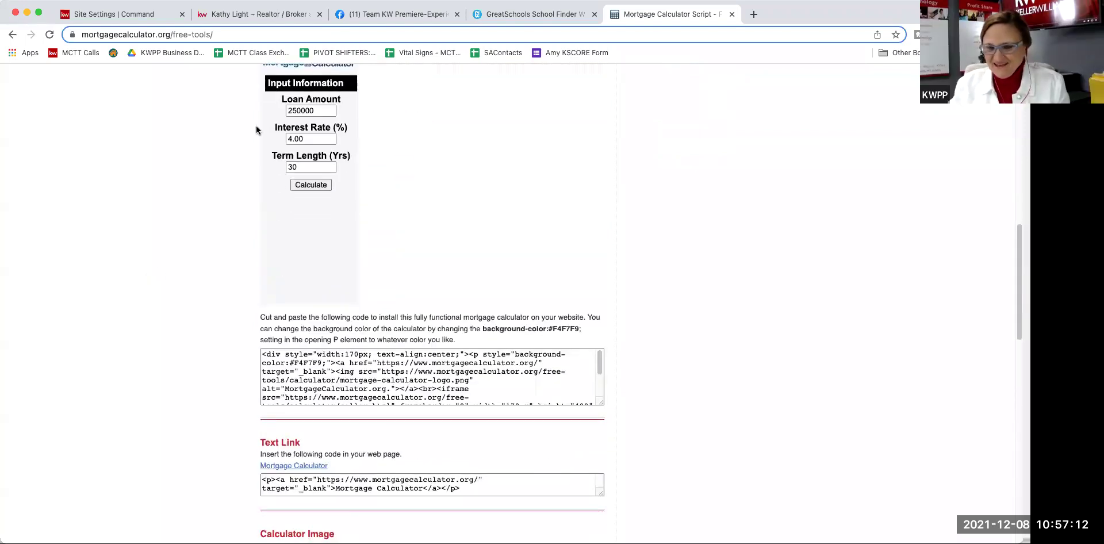
pyautogui.click(252, 14)
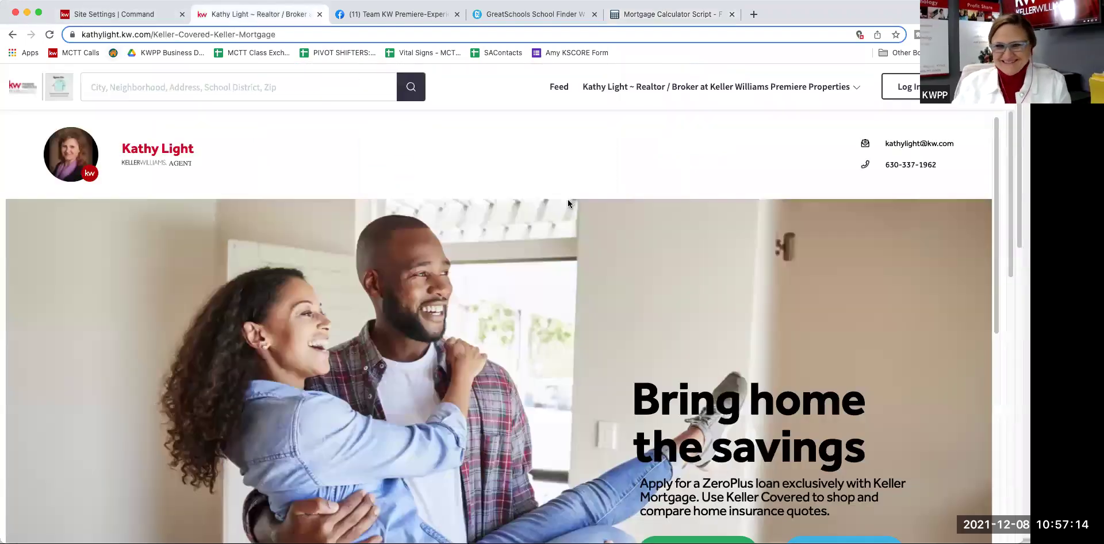
# Step: Scroll down the Keller Covered & Keller Mortgage page past the ZeroPlus loan to Home Insurance
pyautogui.scroll(-2, 481, 292)
pyautogui.scroll(-5, 480, 292)
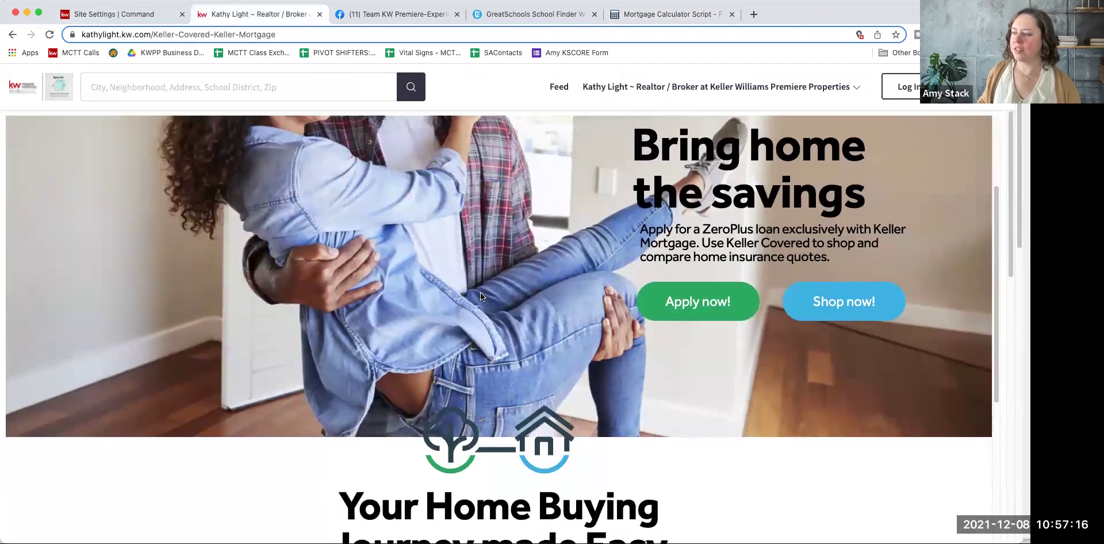
pyautogui.scroll(2, 502, 308)
pyautogui.scroll(-6, 502, 308)
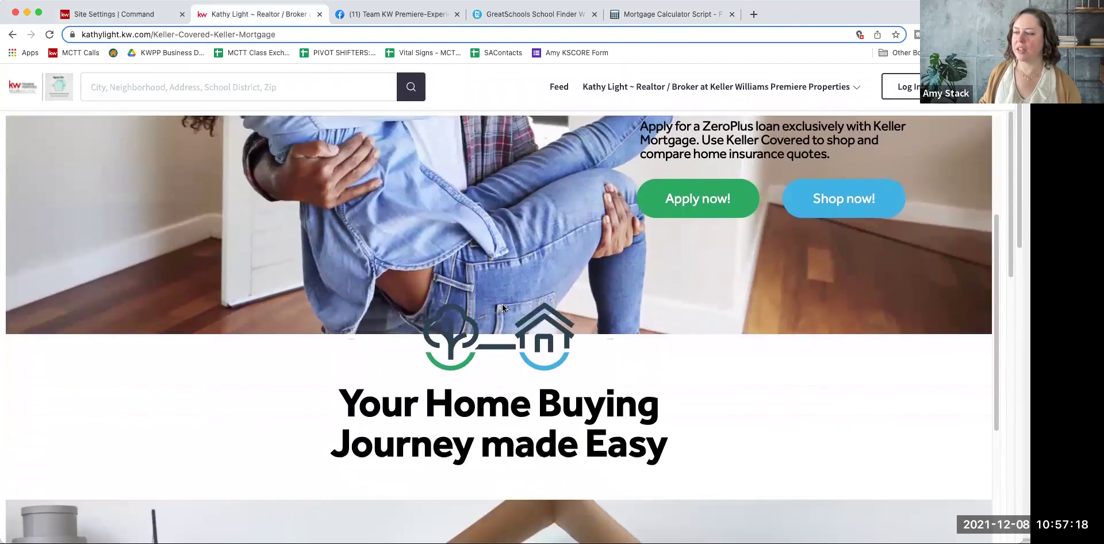
pyautogui.scroll(-12, 502, 305)
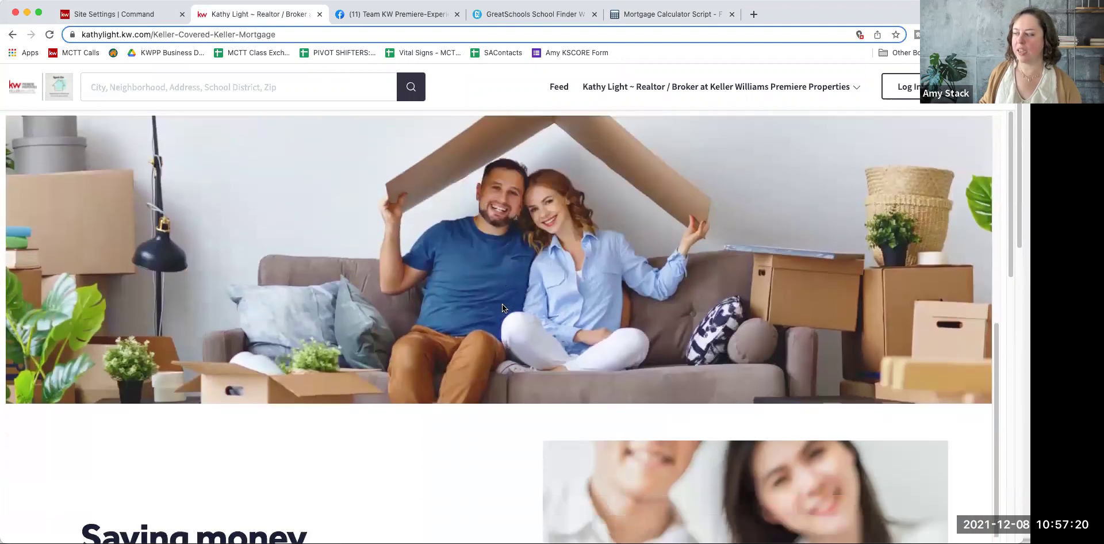
pyautogui.scroll(-6, 502, 308)
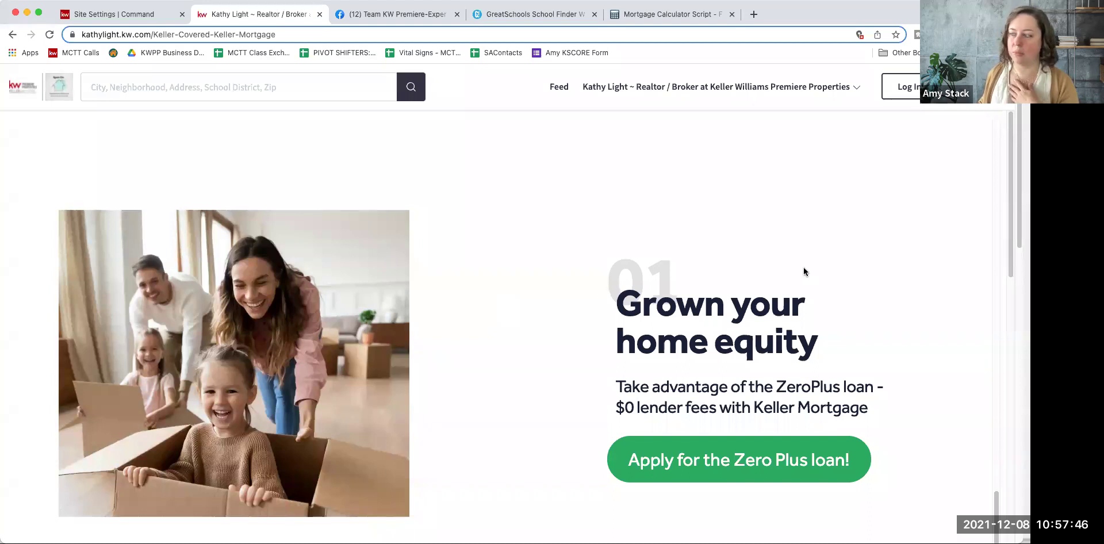
pyautogui.scroll(-3, 789, 268)
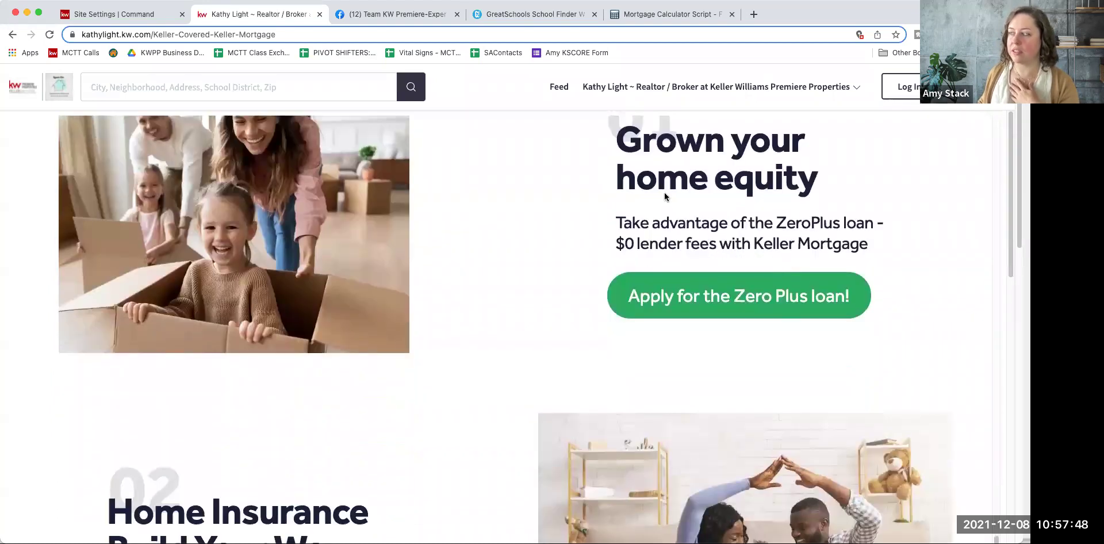
pyautogui.scroll(-5, 594, 255)
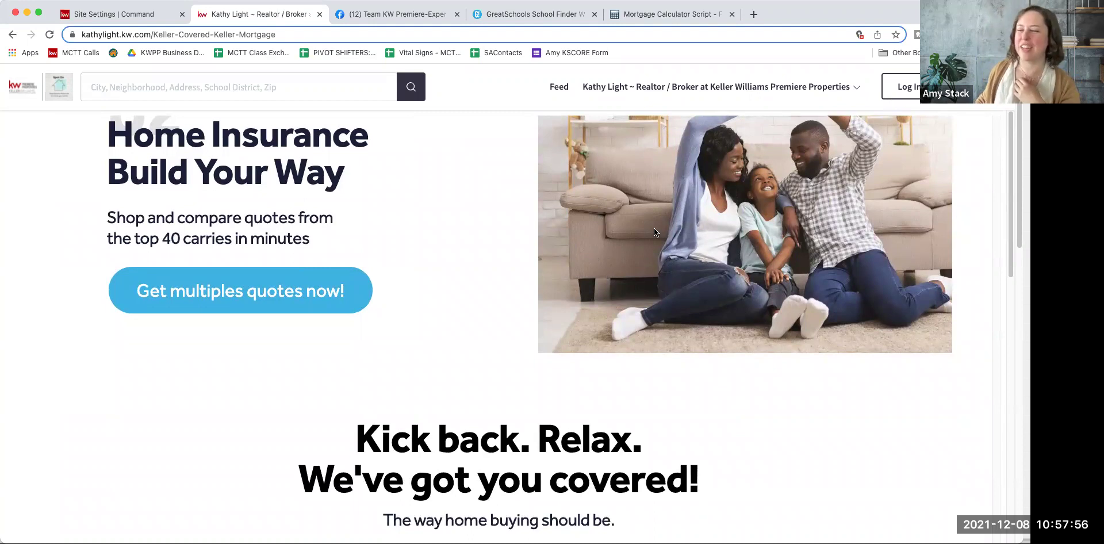
pyautogui.scroll(2, 654, 228)
pyautogui.scroll(-1, 654, 228)
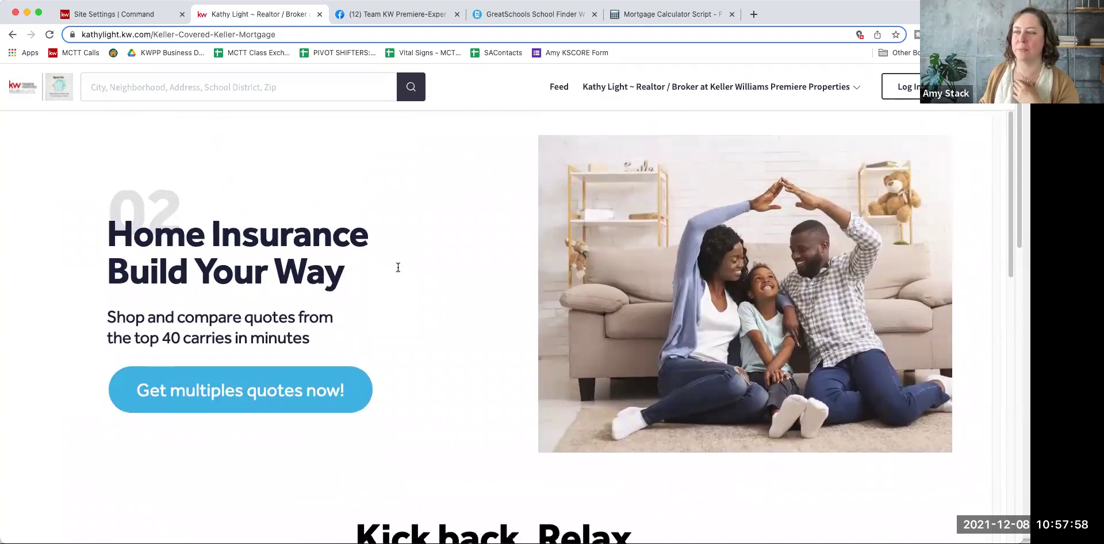
pyautogui.scroll(-3, 497, 334)
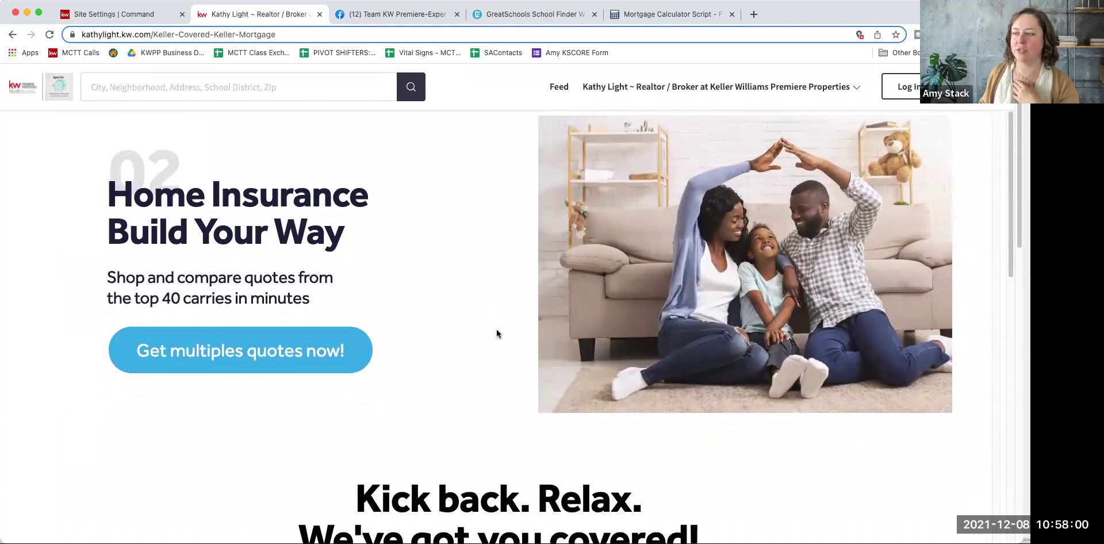